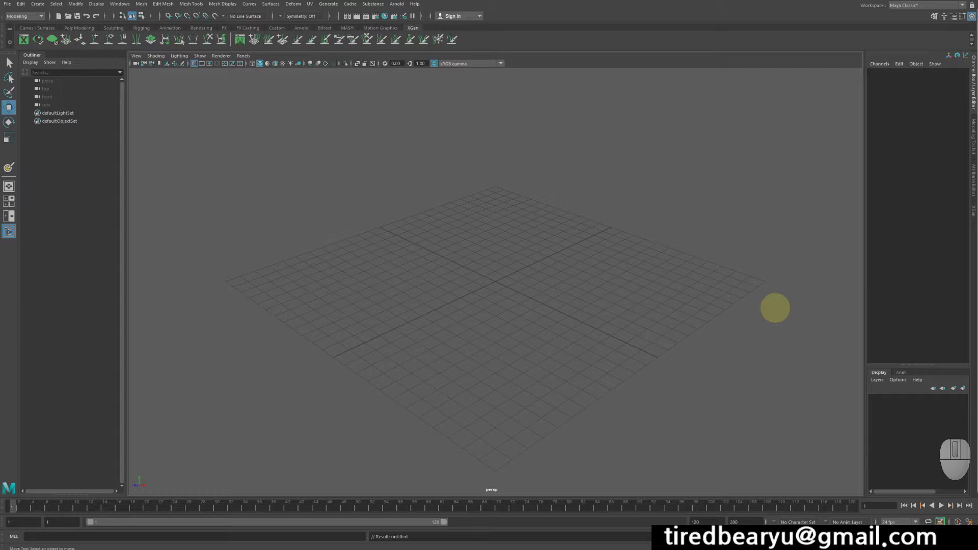
Import BasicHead.ma from the Bipeds sculpting base meshes of the Content Browser and close the browser
alt+drag(452, 244, 394, 246)
alt+right_drag(393, 246, 406, 266)
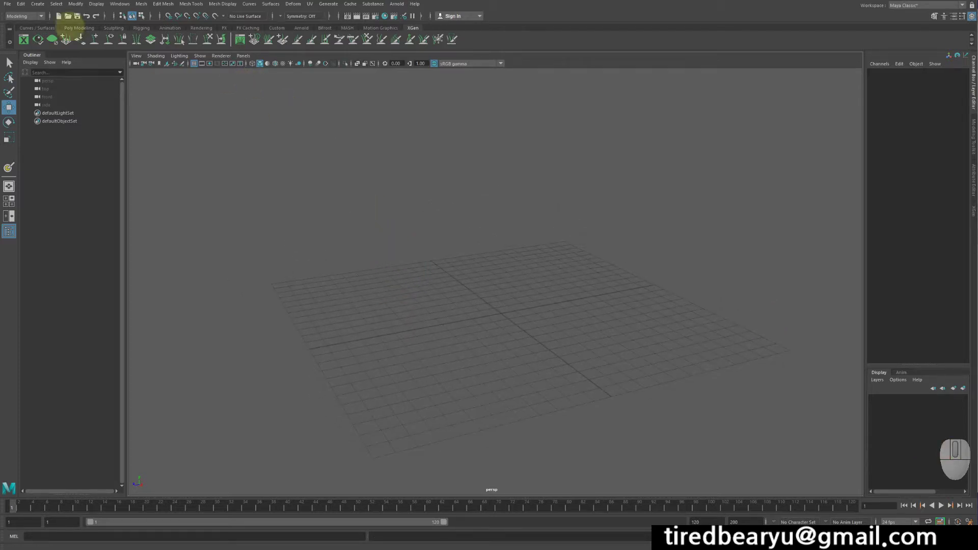
click(121, 4)
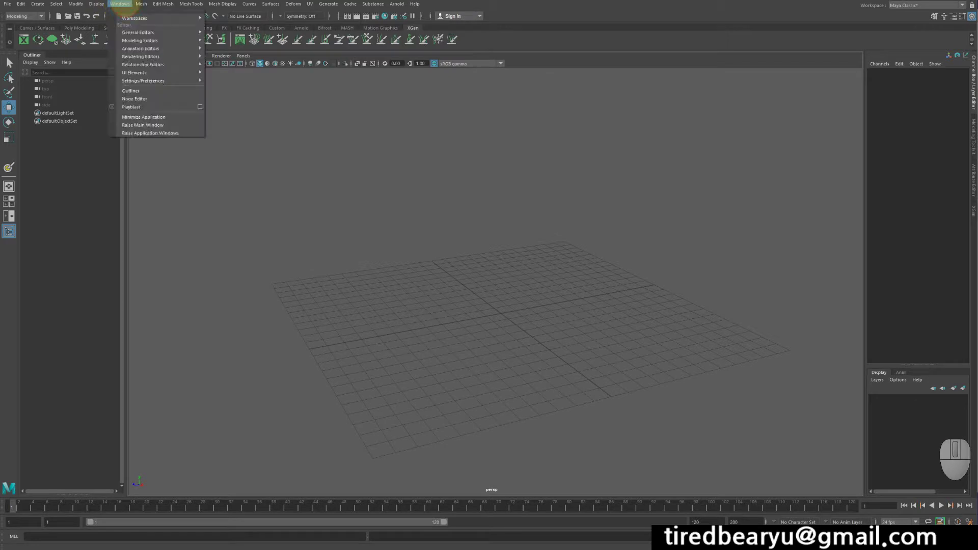
mouse_move(154, 64)
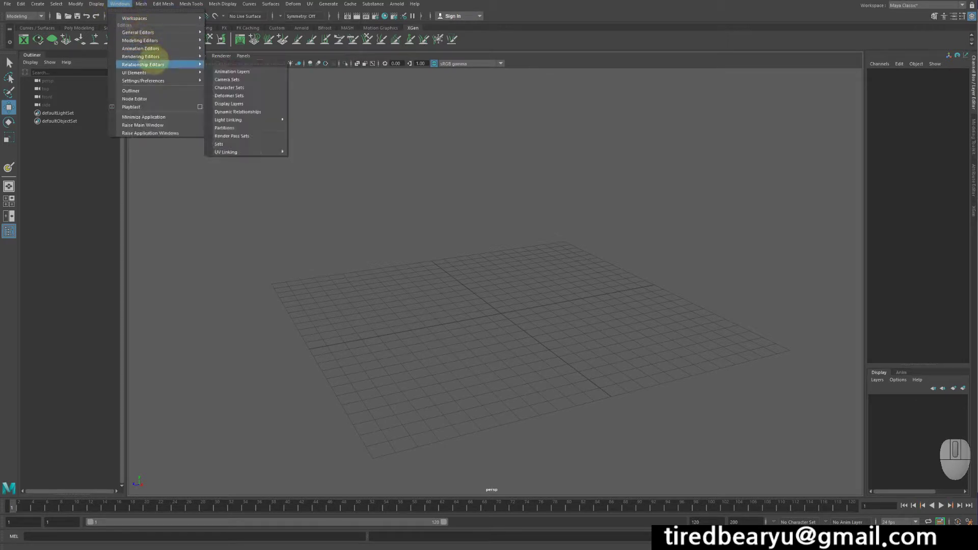
mouse_move(157, 40)
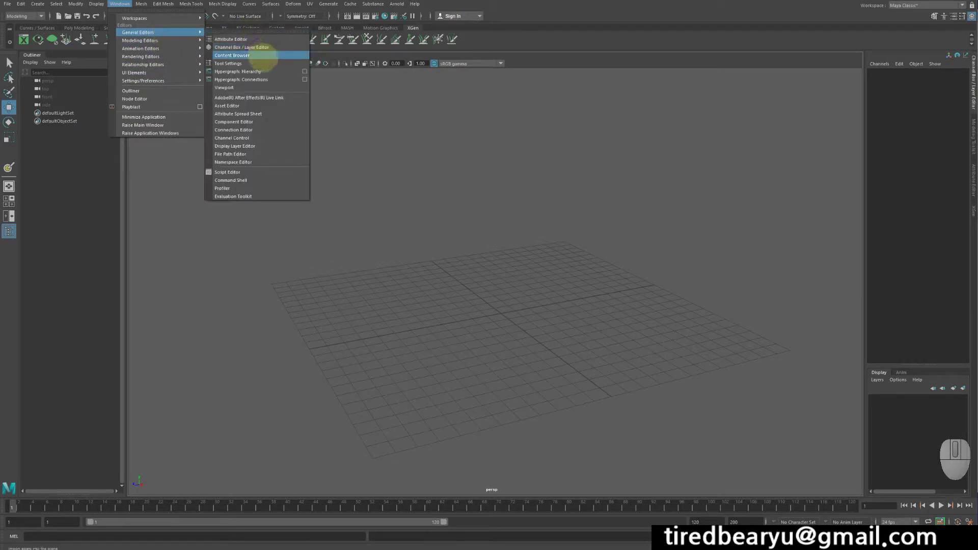
click(261, 56)
click(457, 156)
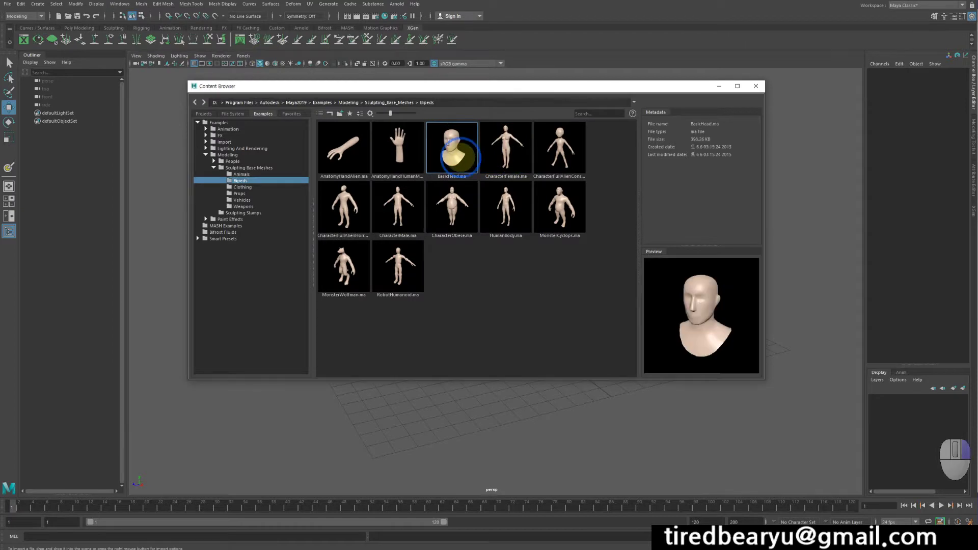
drag(454, 155, 738, 99)
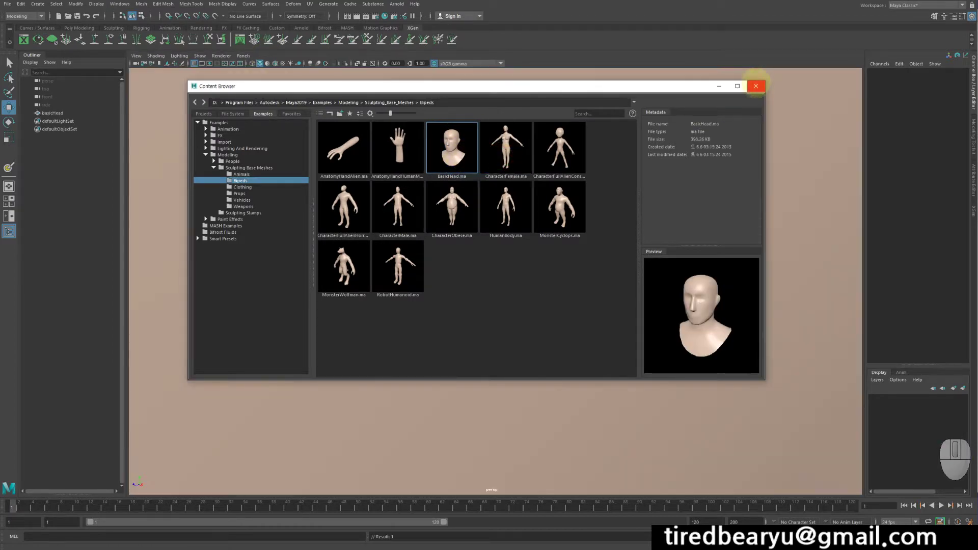
click(756, 86)
Scale the imported head uniformly to 0.1 in X, Y and Z
scroll(498, 201, down, 5)
click(531, 192)
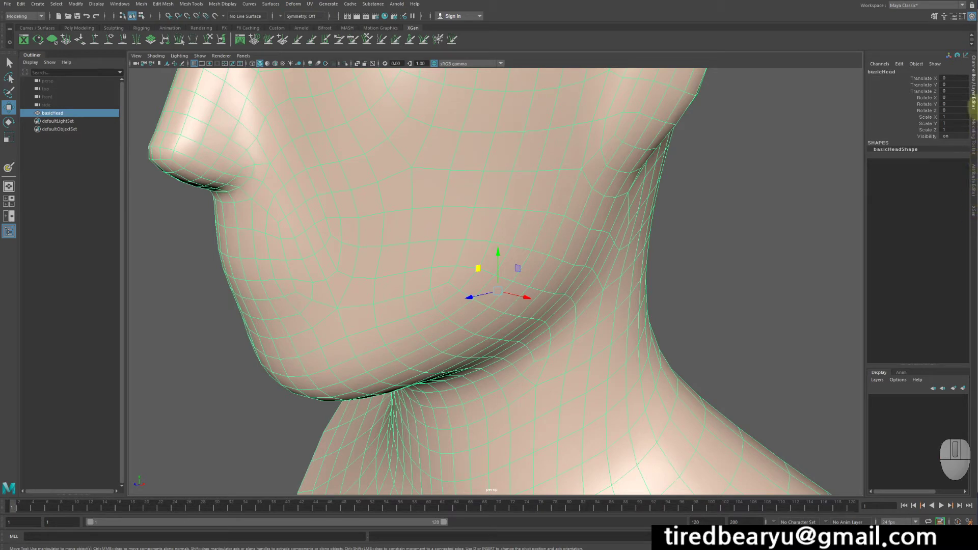
drag(952, 117, 956, 127)
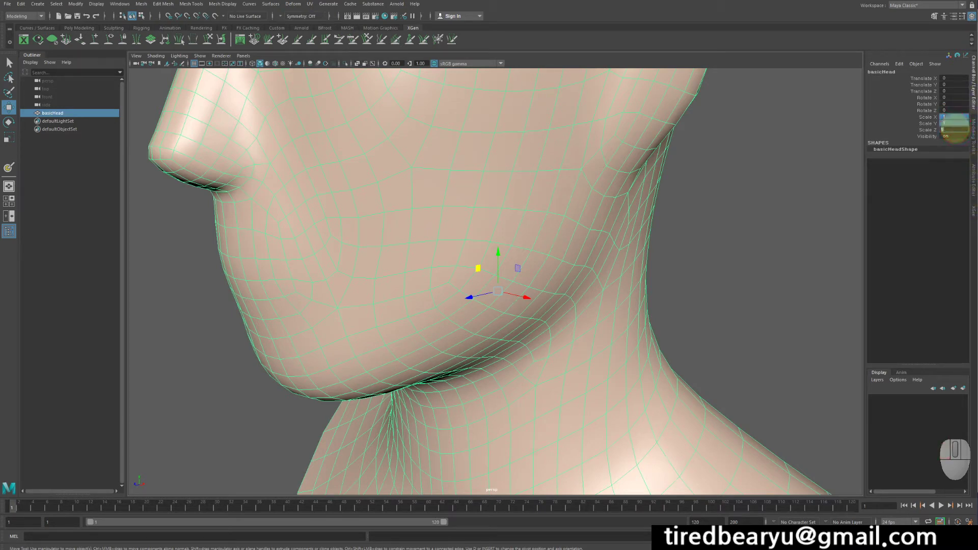
text(0.1)
key(Return)
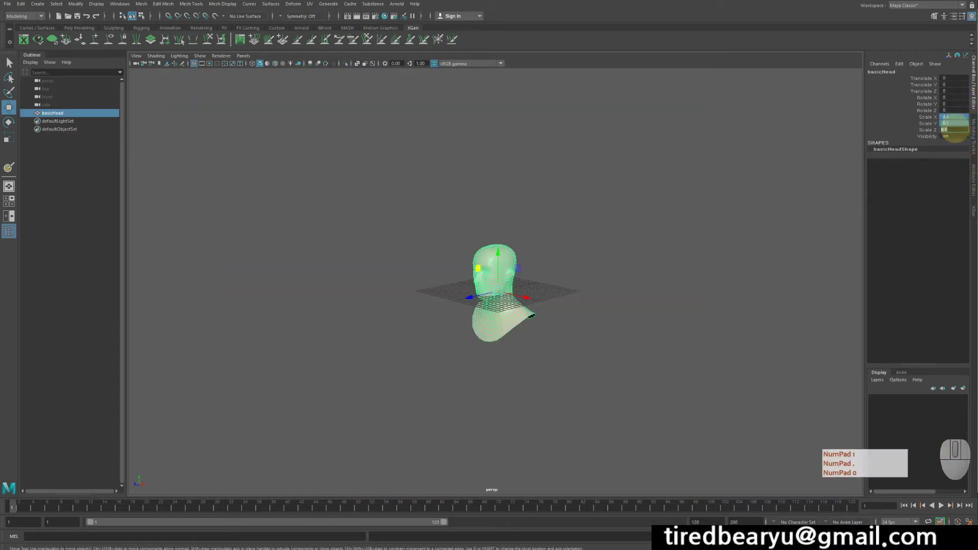
Move the head up along the Y axis by about 9.57 units so the bust stands above the grid
scroll(540, 285, up, 3)
key(w)
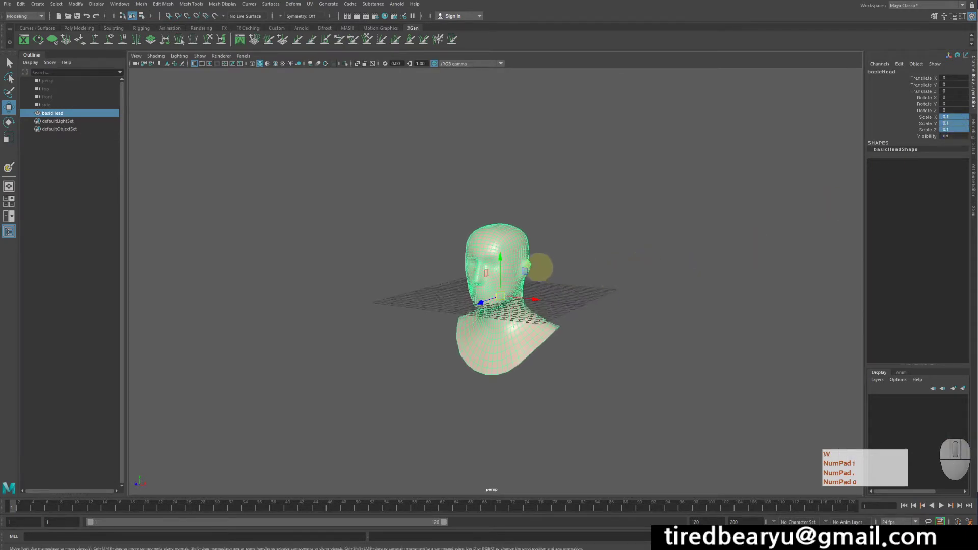
drag(501, 270, 585, 253)
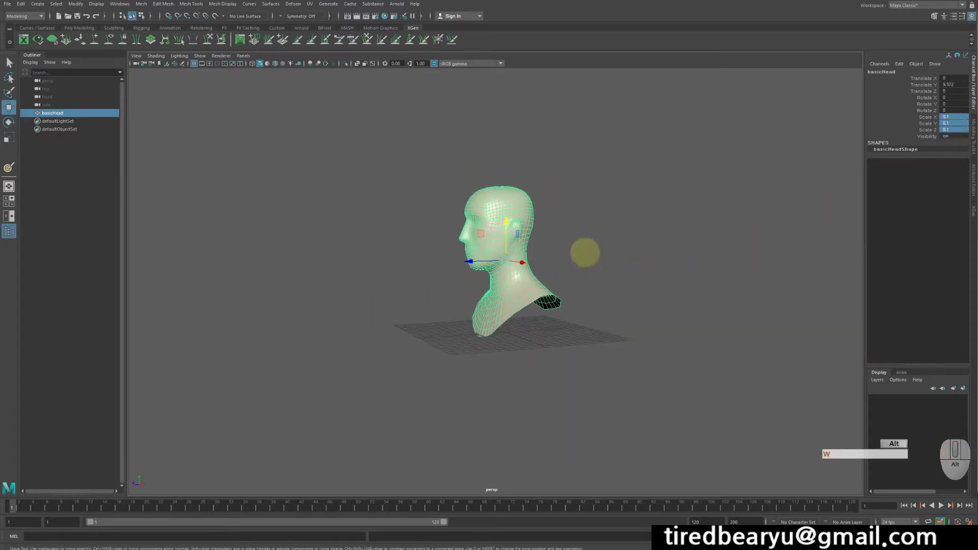
alt+right_drag(585, 252, 697, 277)
key(q)
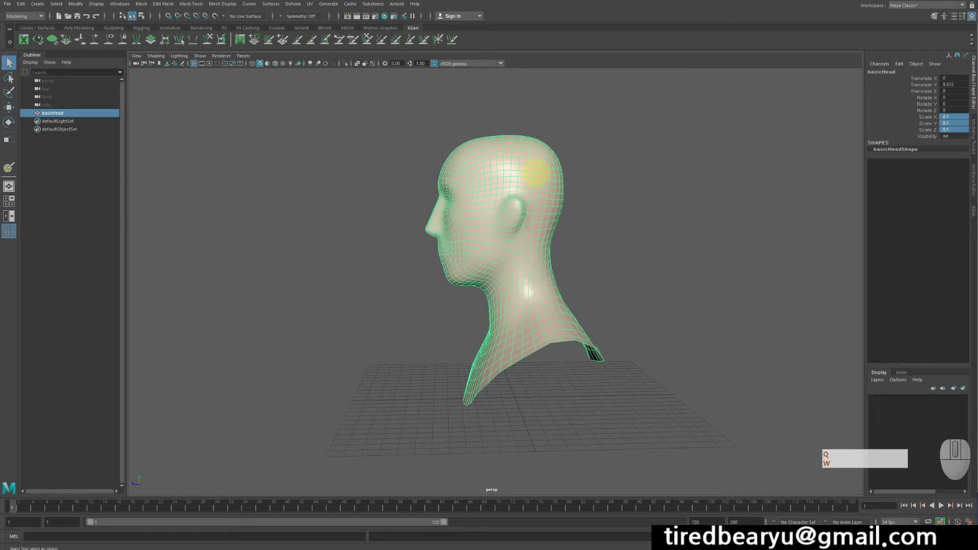
Show the head in the side view and select the faces over the crown in face mode
key(space)
key(space)
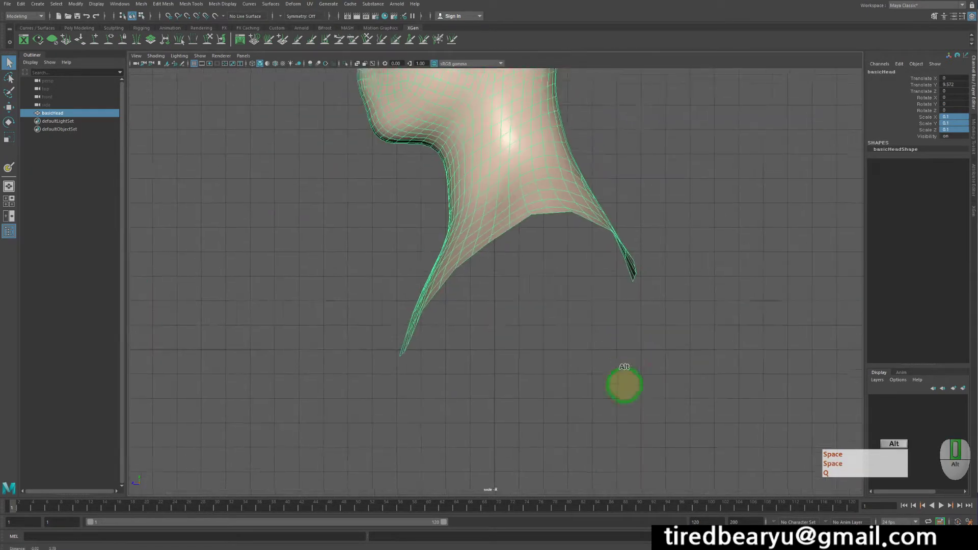
alt+middle_drag(624, 385, 635, 435)
alt+right_drag(515, 166, 475, 152)
alt+middle_drag(476, 153, 492, 308)
right_drag(507, 146, 508, 159)
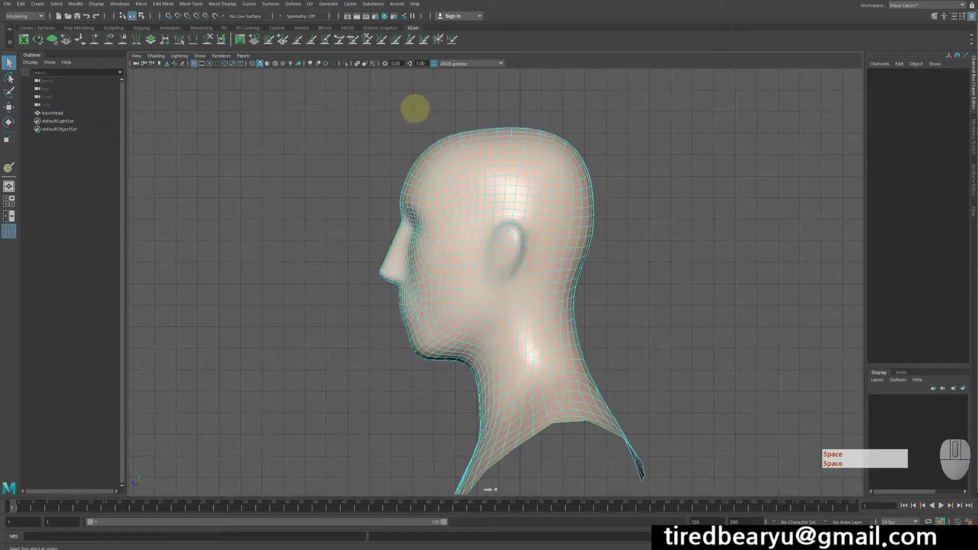
drag(415, 108, 606, 165)
Extend the face selection down the back of the head and around the ear, and deselect the extra forehead faces
ctrl+shift+drag(631, 320, 530, 152)
ctrl+shift+drag(512, 185, 538, 208)
ctrl+shift+drag(479, 186, 475, 240)
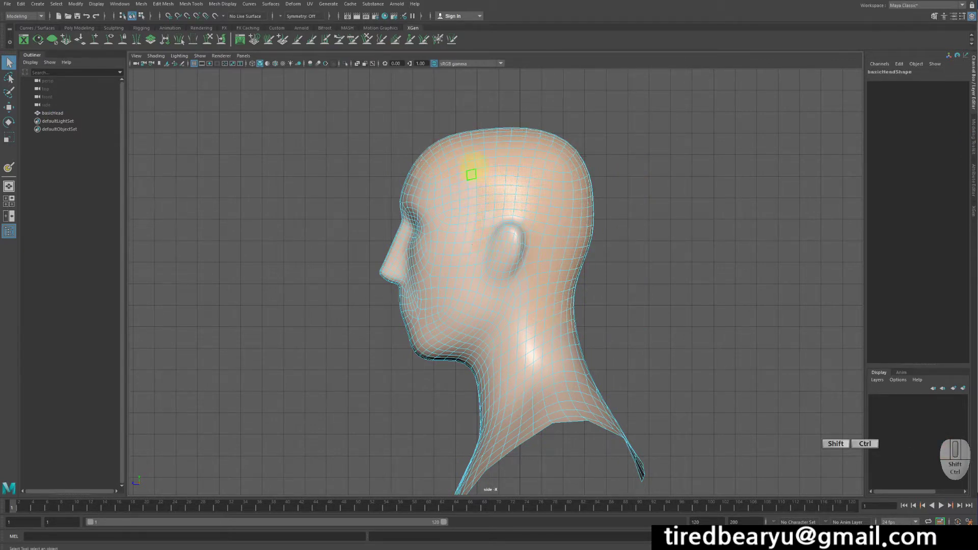
ctrl+shift+drag(474, 174, 474, 176)
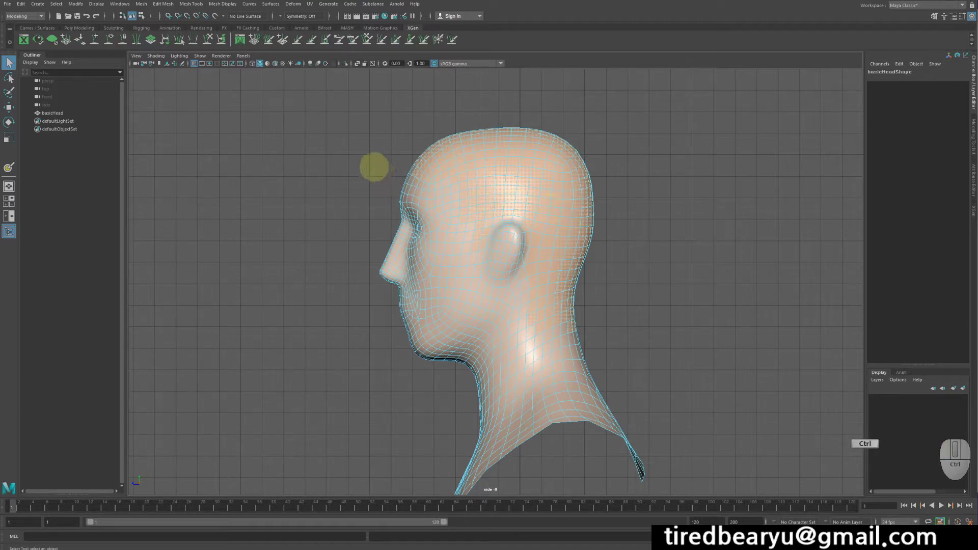
ctrl+drag(370, 162, 429, 187)
ctrl+drag(401, 146, 428, 179)
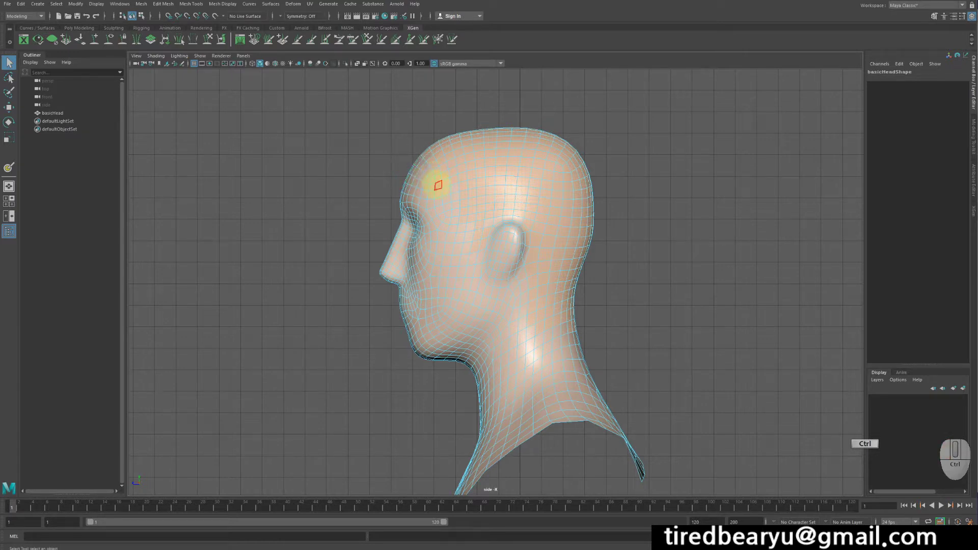
Return to the perspective view and duplicate the selected scalp faces as a separate mesh
key(space)
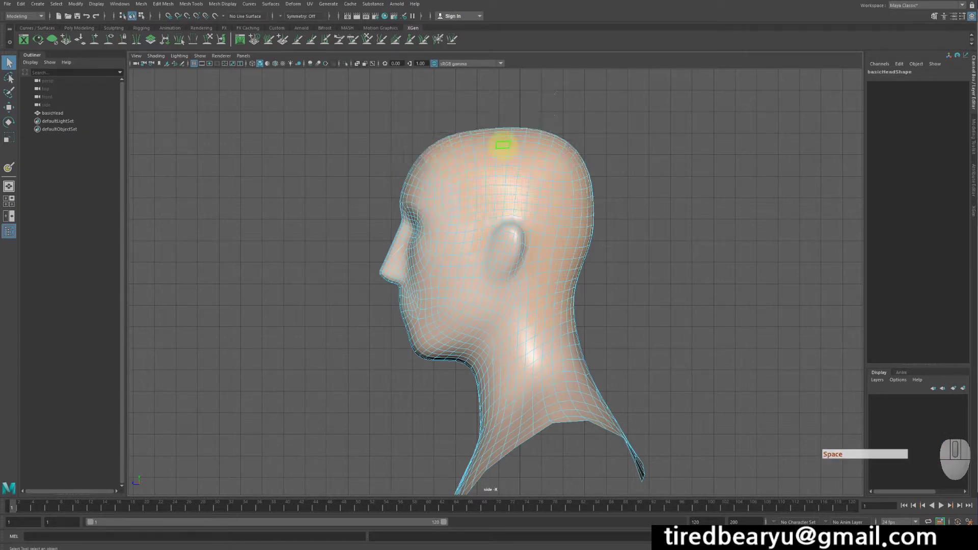
key(space)
alt+drag(567, 169, 657, 181)
click(144, 4)
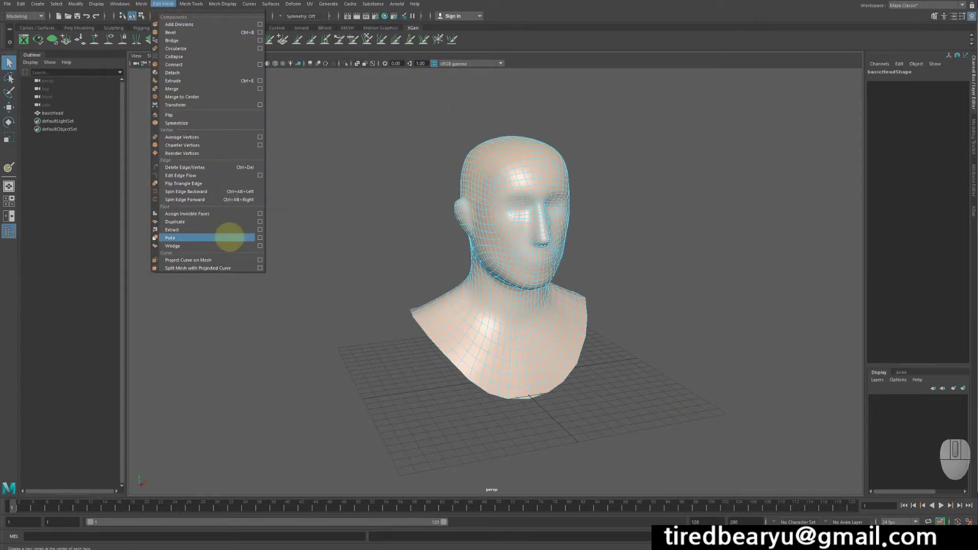
click(225, 222)
alt+drag(566, 159, 518, 160)
alt+drag(647, 140, 601, 143)
key(w)
click(631, 144)
alt+drag(582, 181, 623, 184)
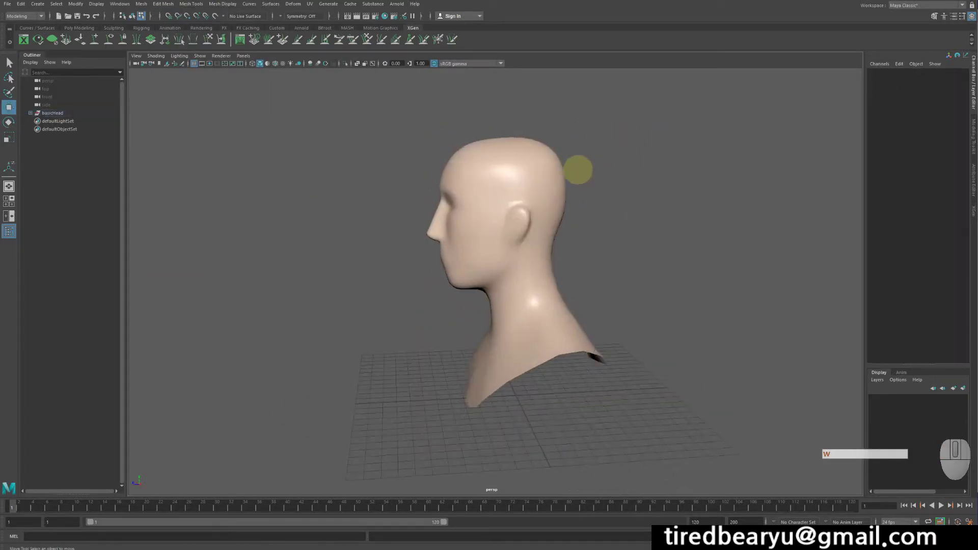
Return to object mode and rename the duplicated scalp mesh, polySurface2, to hair in the basicHead group
click(565, 169)
right_drag(499, 168, 537, 155)
click(30, 113)
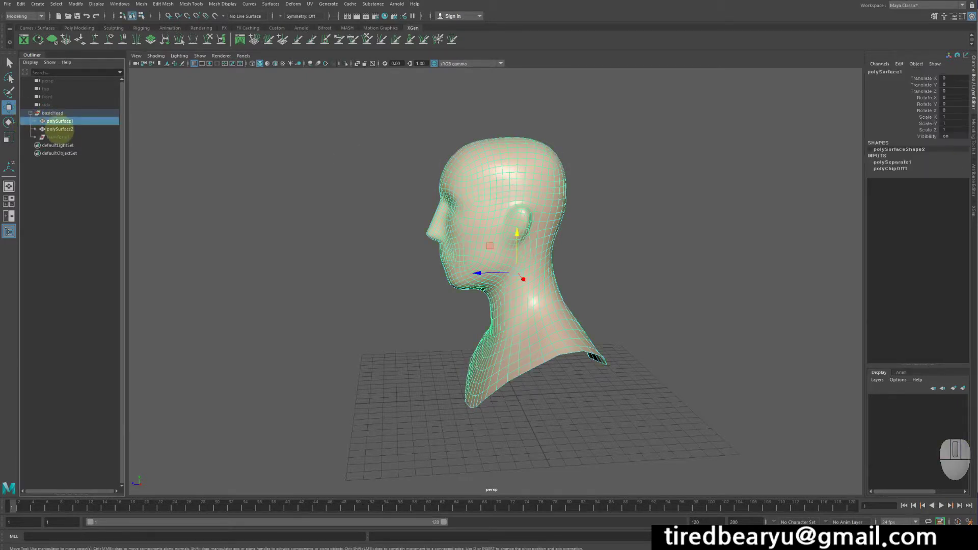
double_click(61, 129)
text(hair)
key(Return)
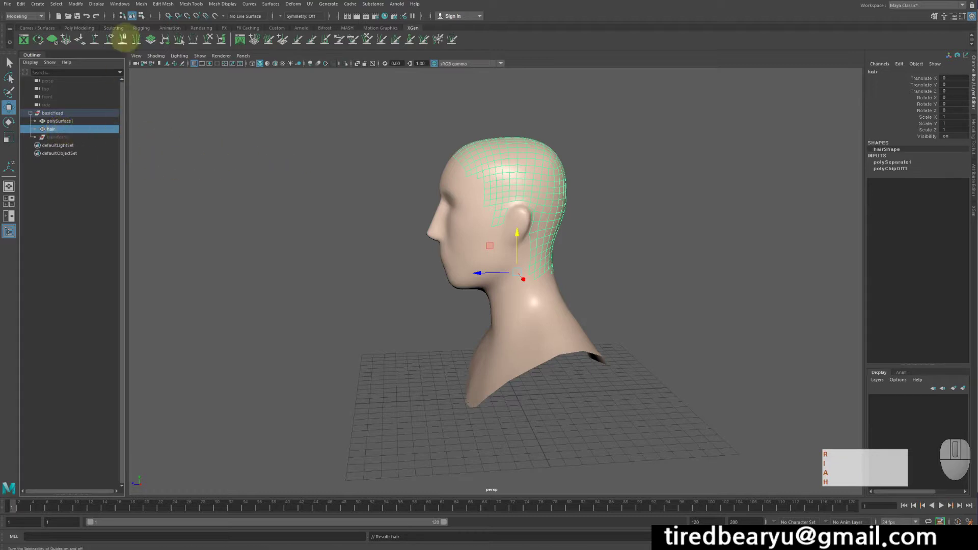
Offset the hair mesh outward from the head by about 0.247 in local Z with Transform Component, then leave component mode
click(141, 5)
mouse_move(163, 4)
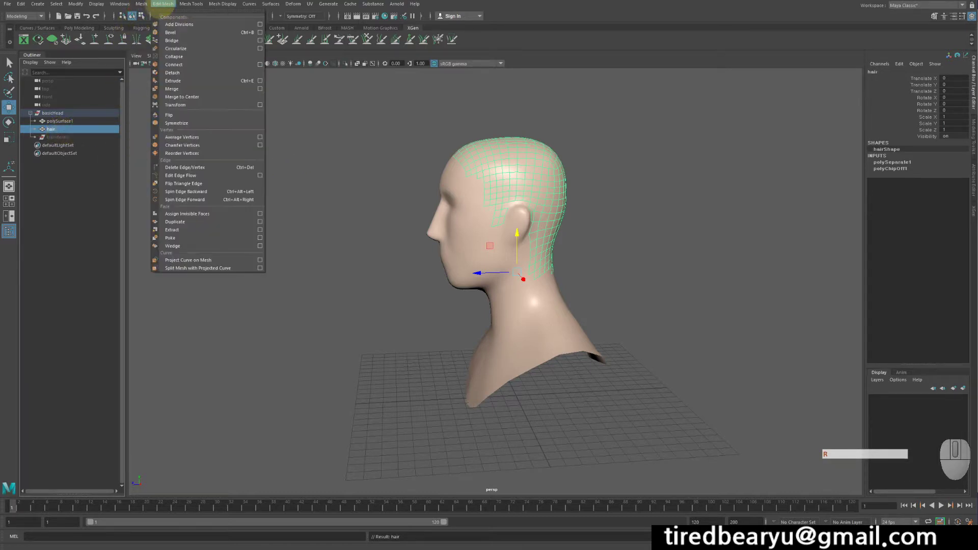
click(200, 101)
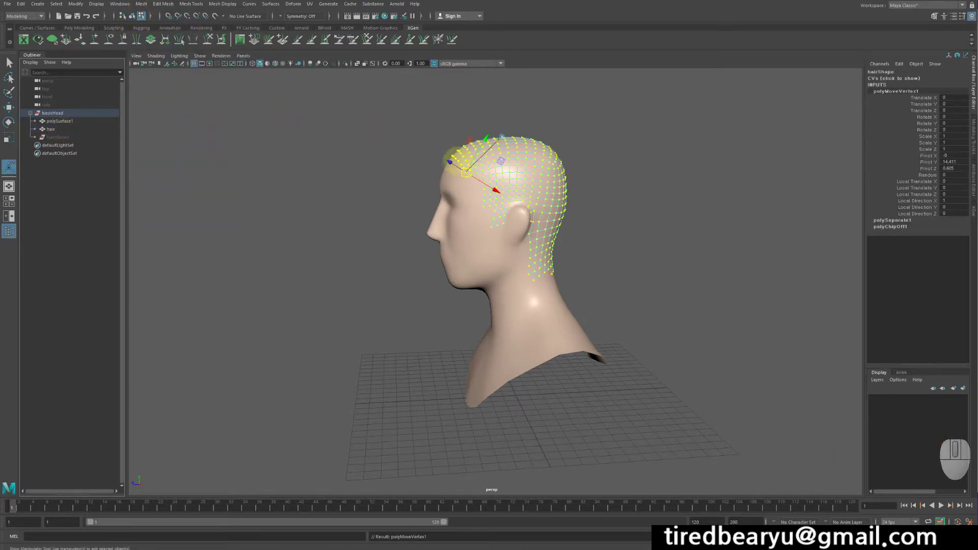
drag(451, 162, 497, 162)
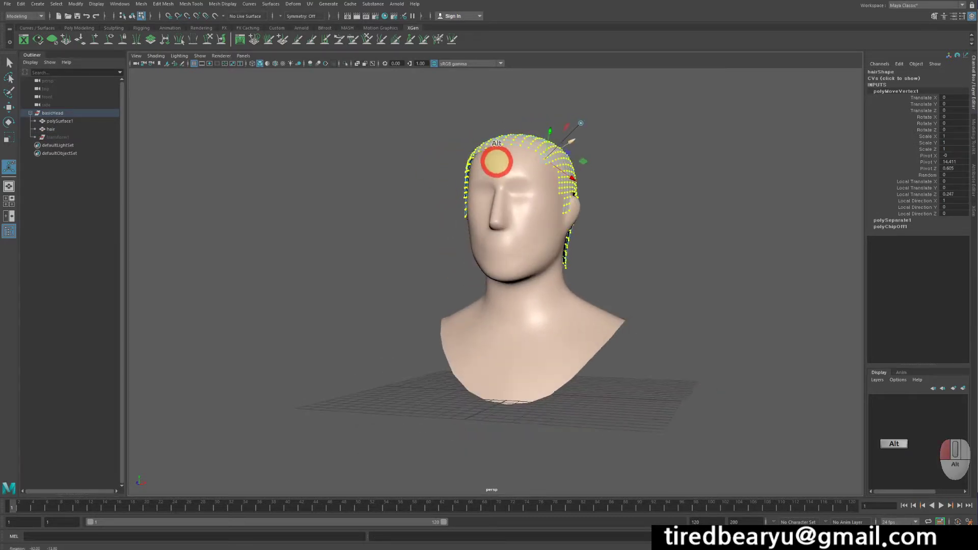
key(q)
key(F8)
Assign a new Lambert material to the hair mesh and clear the selection
alt+drag(644, 190, 563, 155)
right_drag(563, 155, 631, 378)
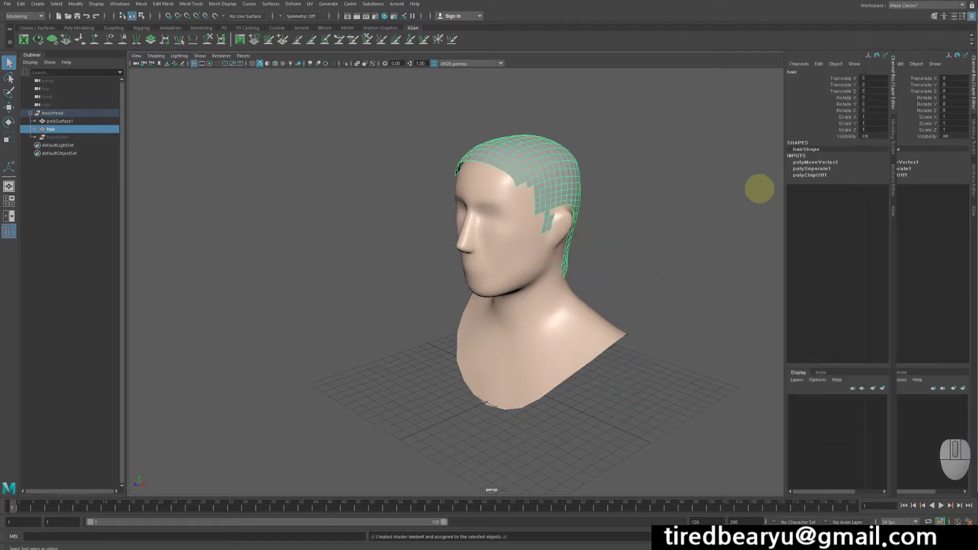
alt+drag(759, 188, 560, 240)
click(591, 255)
Select the hair mesh, open the XGen editor and start a new XGen description
click(508, 160)
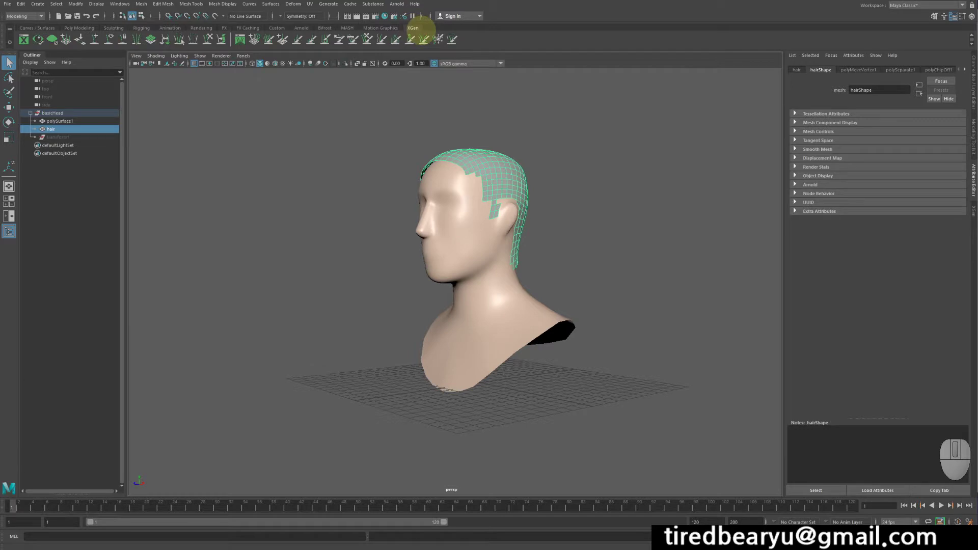
click(23, 39)
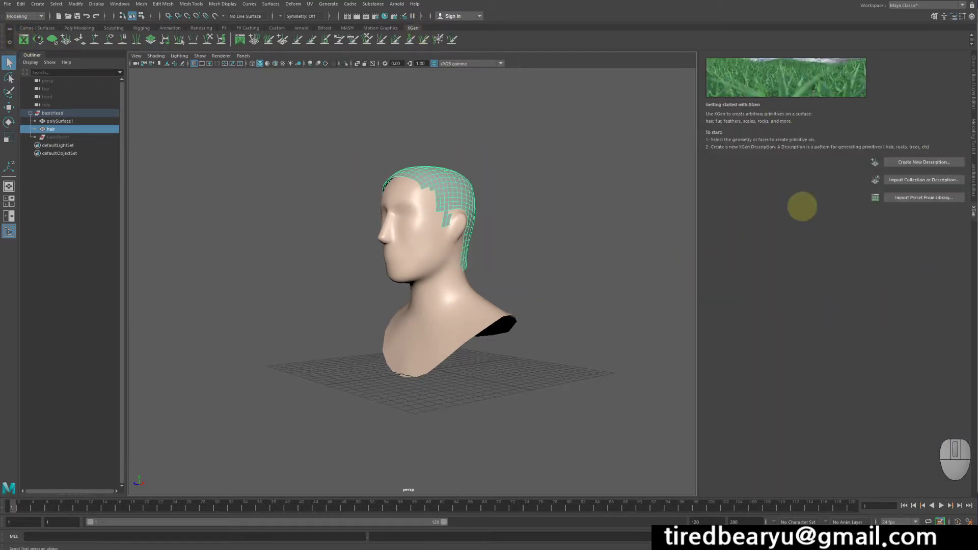
alt+drag(502, 219, 521, 242)
alt+right_drag(522, 242, 574, 238)
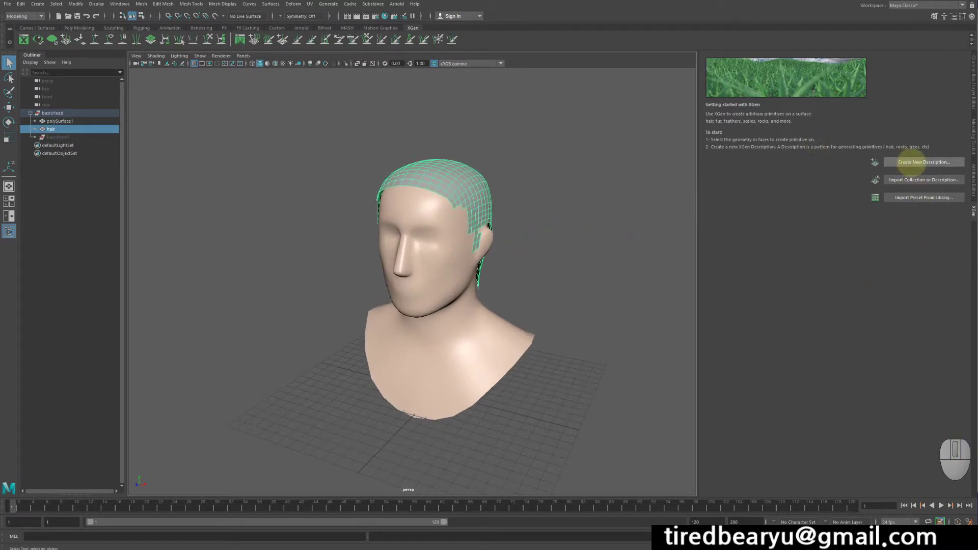
click(919, 162)
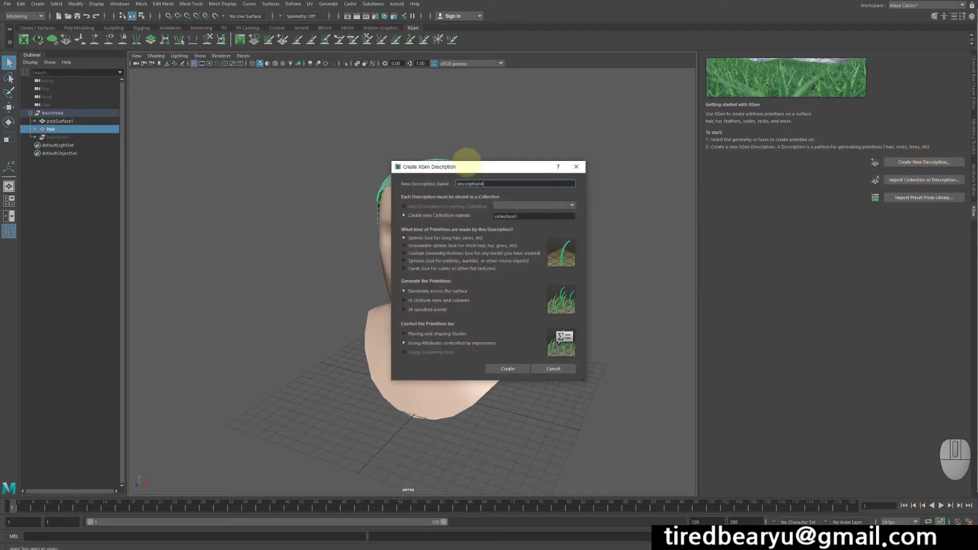
drag(468, 166, 610, 116)
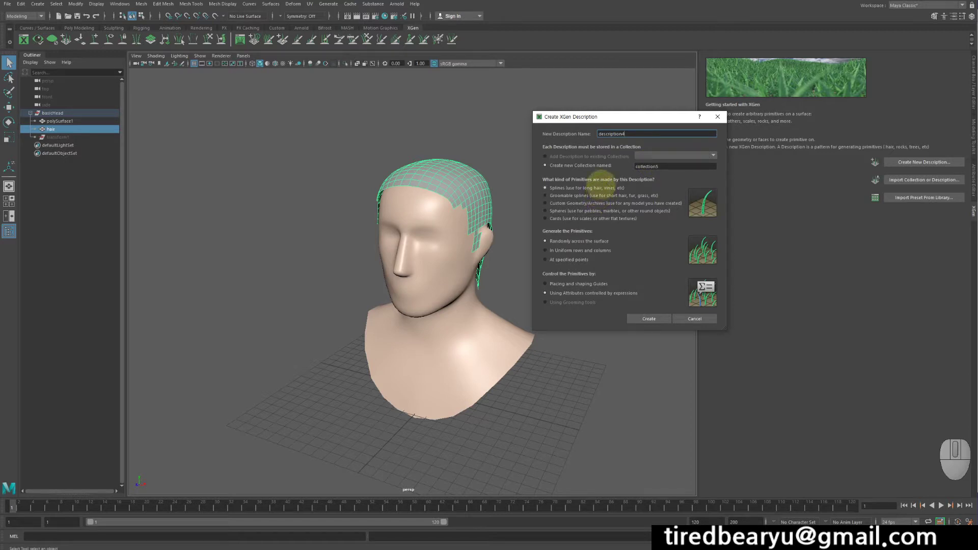
Set the description to use Splines for long hair, controlled by placing and shaping guides
click(605, 194)
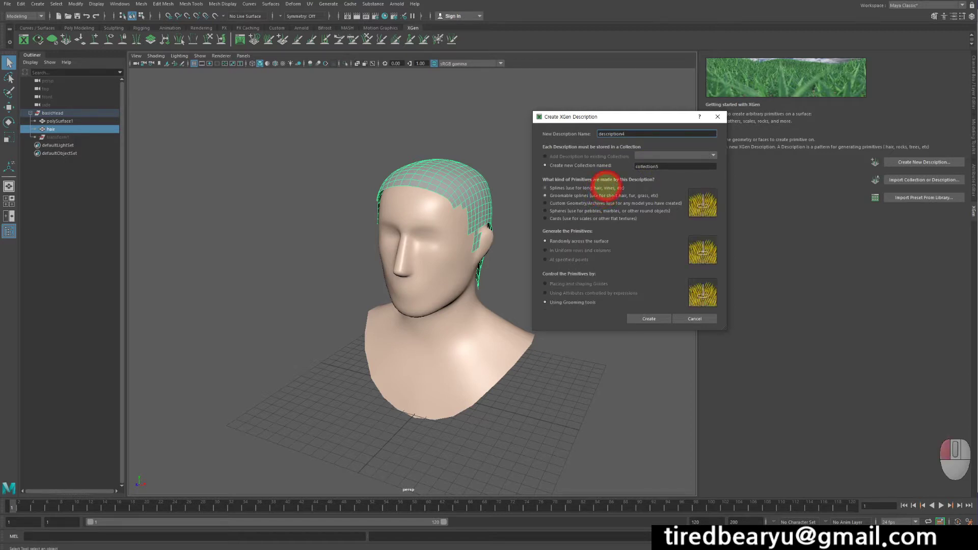
click(609, 203)
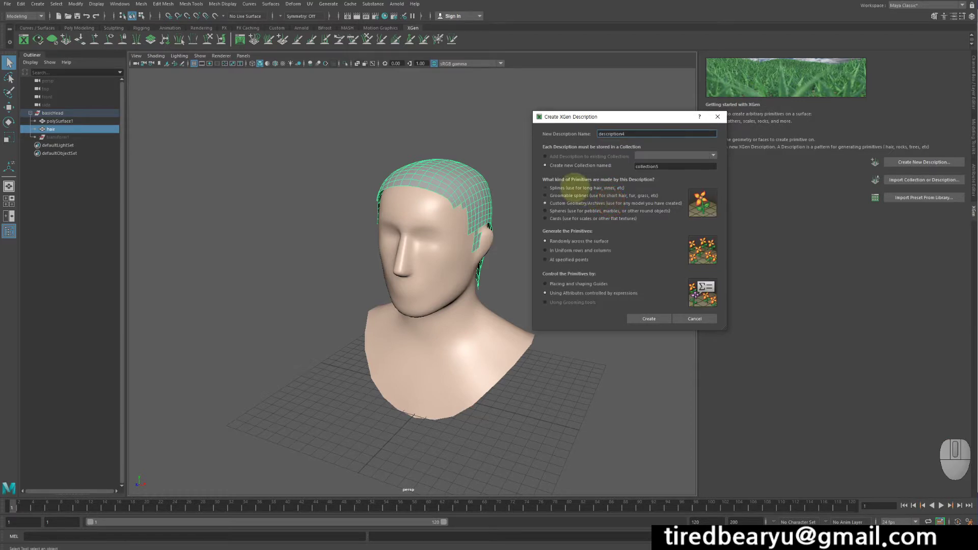
click(574, 187)
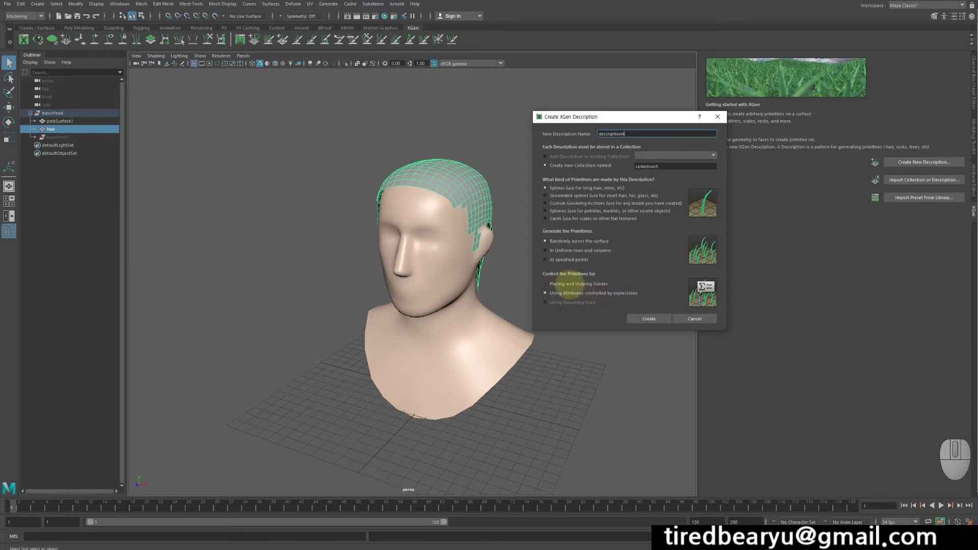
click(571, 283)
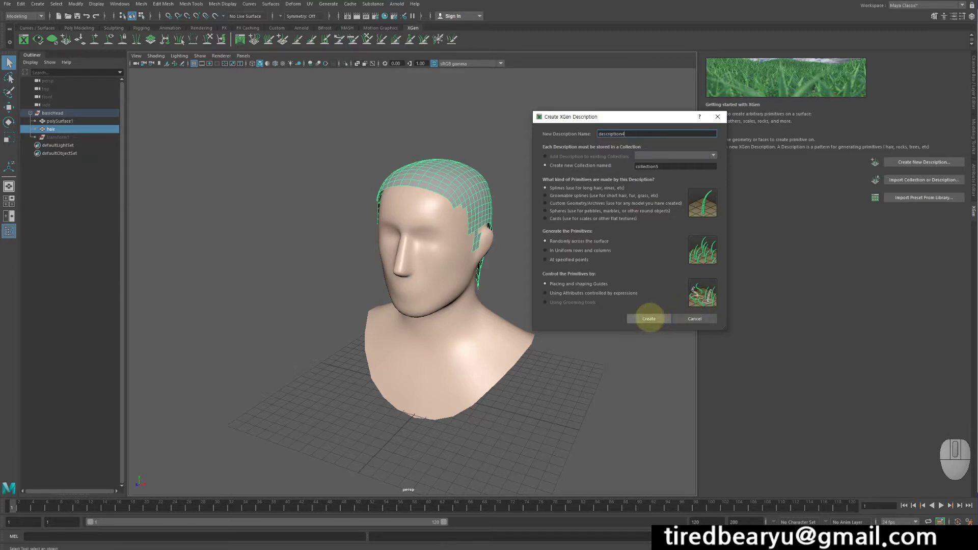
Create the spline description on the hair mesh and update its XGen preview
click(649, 318)
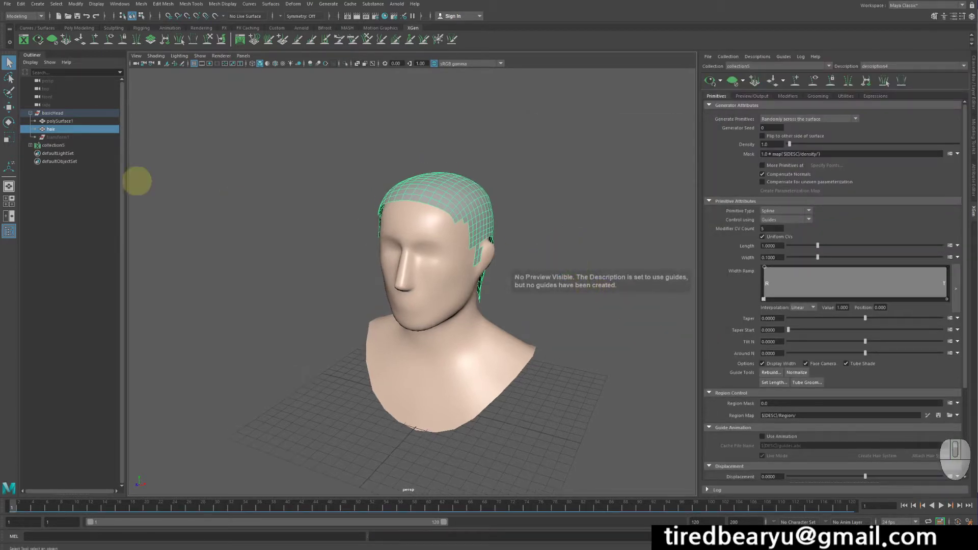
click(29, 145)
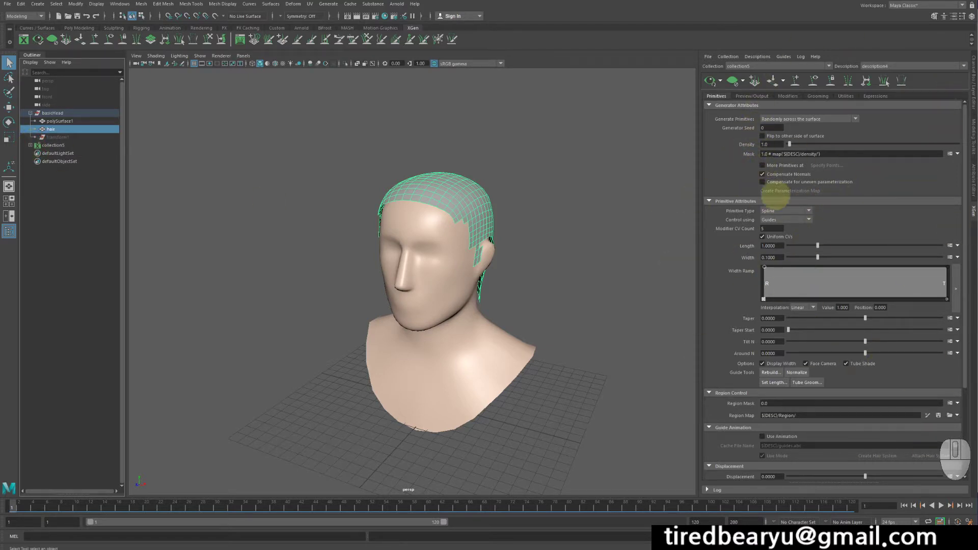
alt+drag(423, 216, 477, 209)
alt+middle_drag(478, 208, 478, 211)
alt+right_drag(478, 211, 549, 197)
alt+middle_drag(549, 197, 548, 221)
mouse_move(548, 214)
alt+mouse_down()
mouse_move(528, 216)
mouse_move(543, 231)
mouse_move(556, 216)
mouse_move(544, 220)
alt+mouse_up()
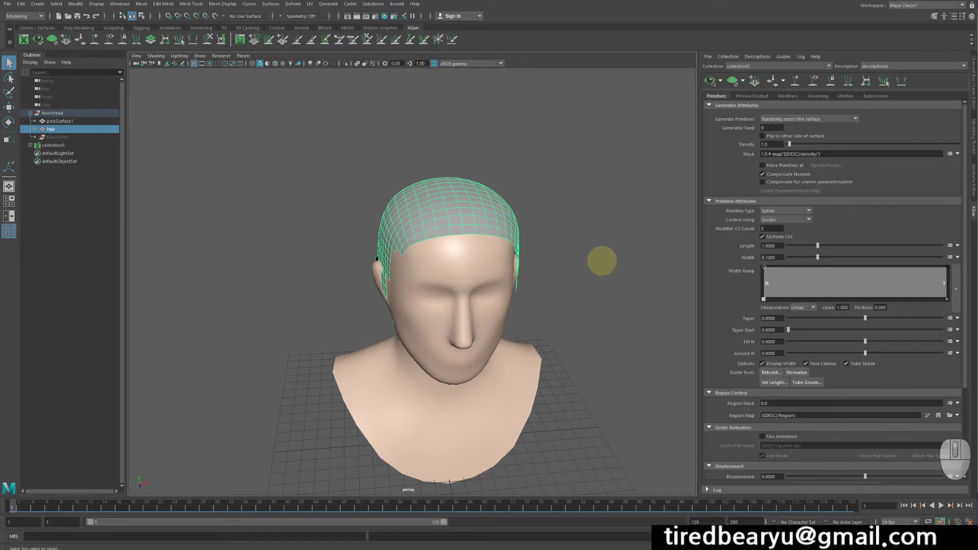
alt+drag(568, 209, 624, 152)
click(709, 80)
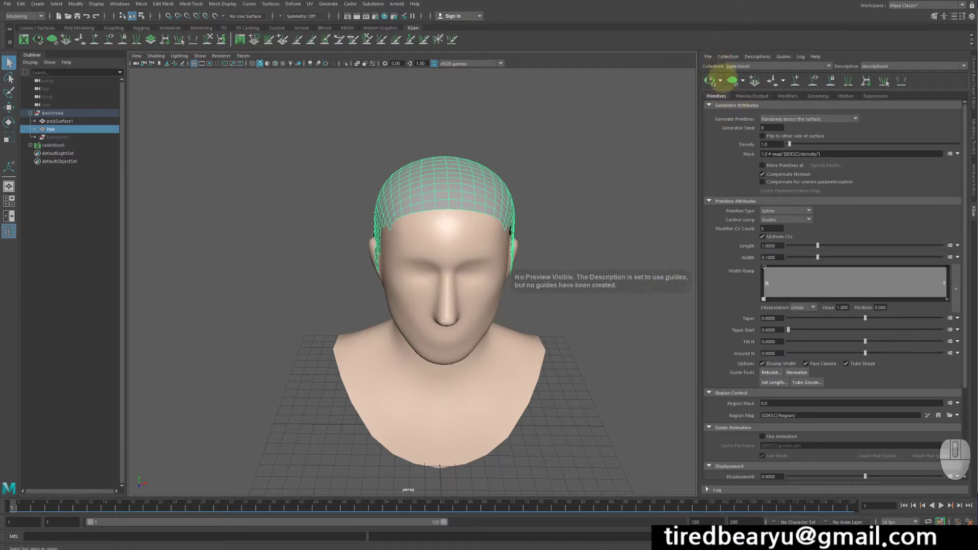
alt+drag(577, 184, 467, 163)
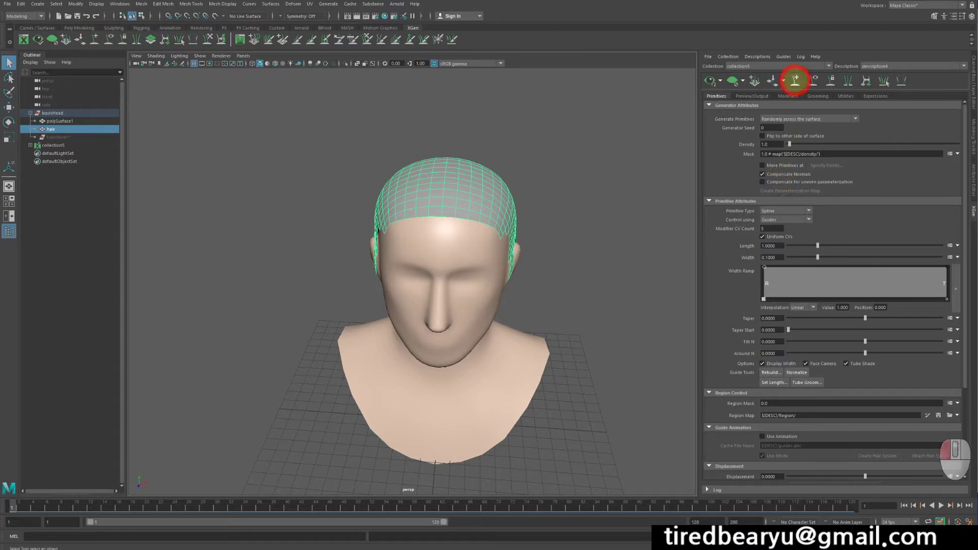
Place a first guide on the hair mesh just behind the middle of the front hairline
click(795, 80)
alt+drag(566, 200, 507, 204)
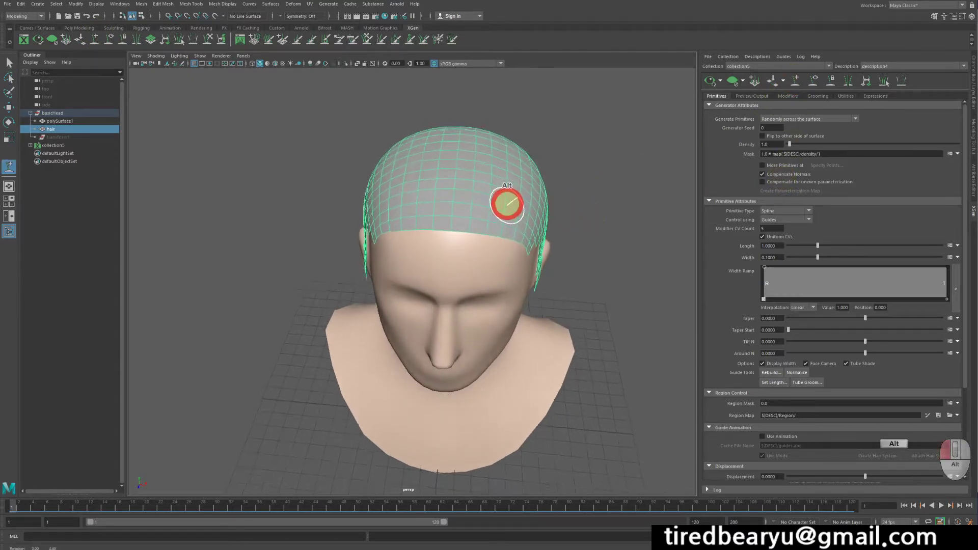
alt+right_drag(507, 204, 520, 217)
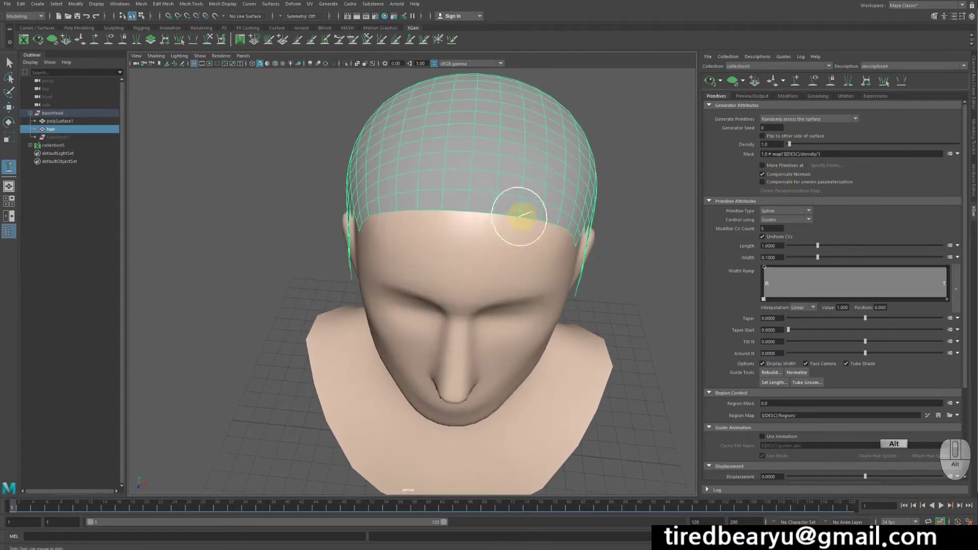
click(479, 202)
alt+drag(502, 196, 554, 207)
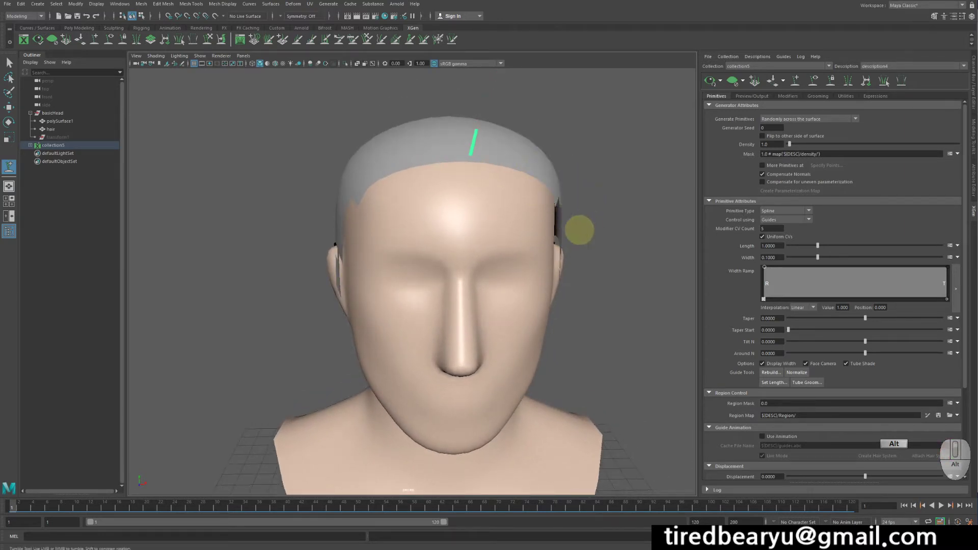
alt+right_drag(579, 230, 434, 182)
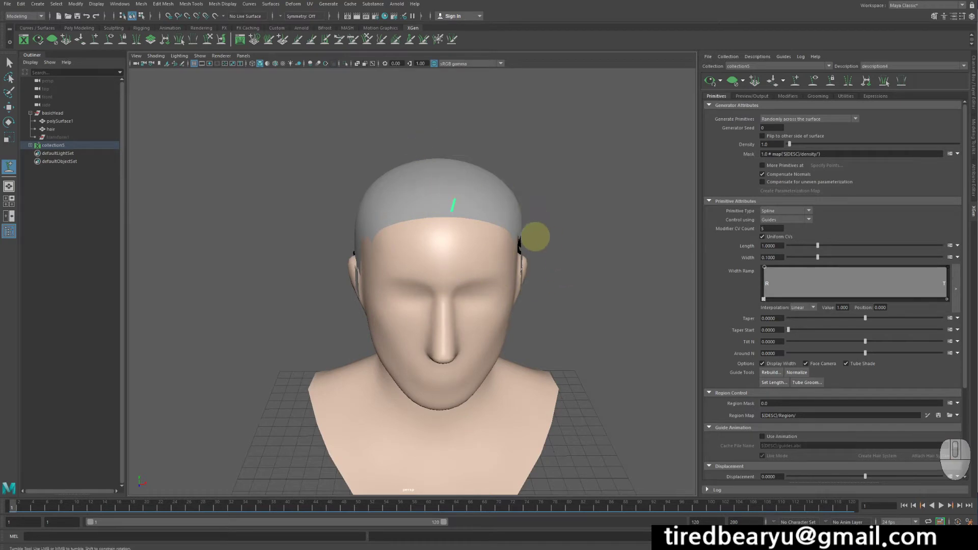
alt+drag(594, 264, 399, 250)
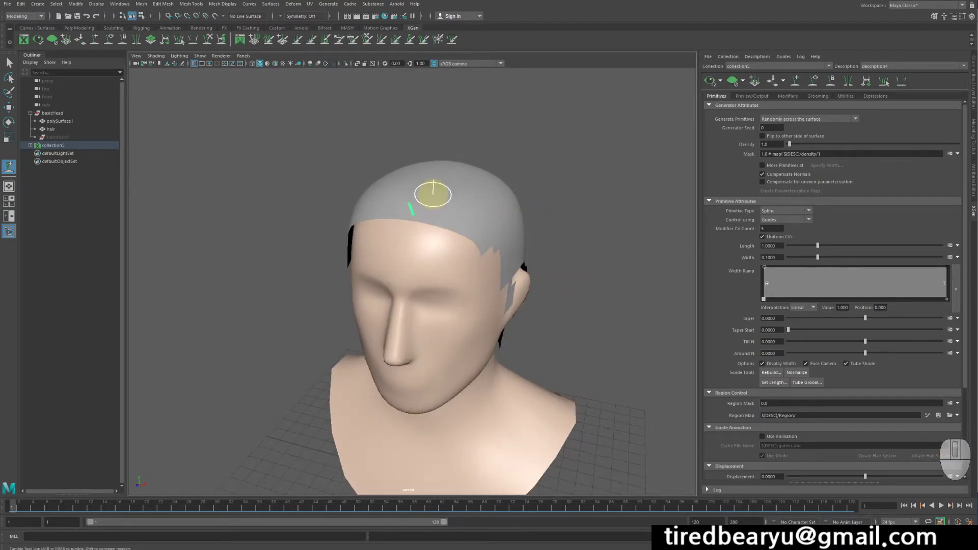
alt+drag(433, 195, 484, 218)
alt+drag(448, 192, 473, 189)
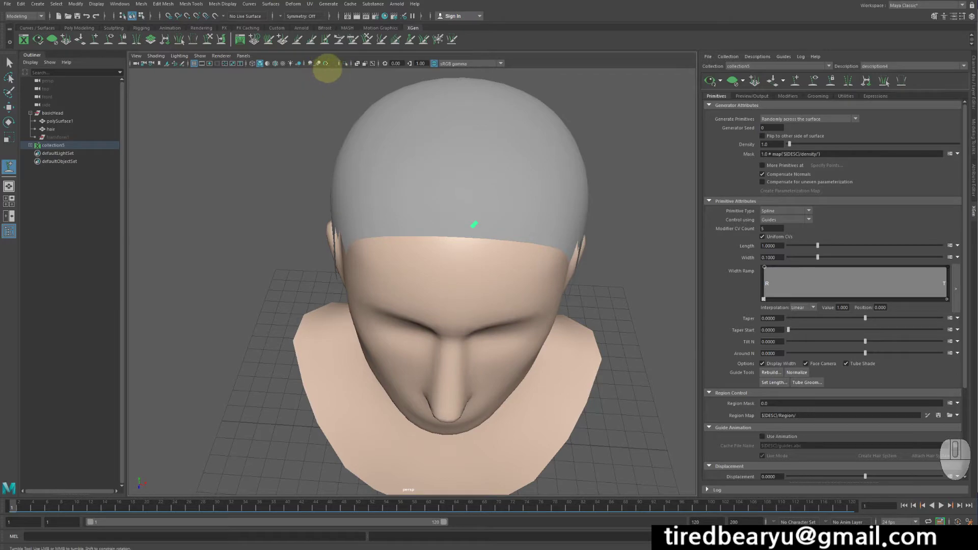
Show wireframe on the shaded models and place more guides at the nape, behind the ear, on the sideburn and along the crown
click(275, 63)
mouse_move(485, 163)
alt+mouse_down()
mouse_move(513, 218)
mouse_move(469, 205)
mouse_move(526, 210)
mouse_move(517, 197)
mouse_move(462, 183)
mouse_move(502, 207)
mouse_move(409, 257)
alt+mouse_up()
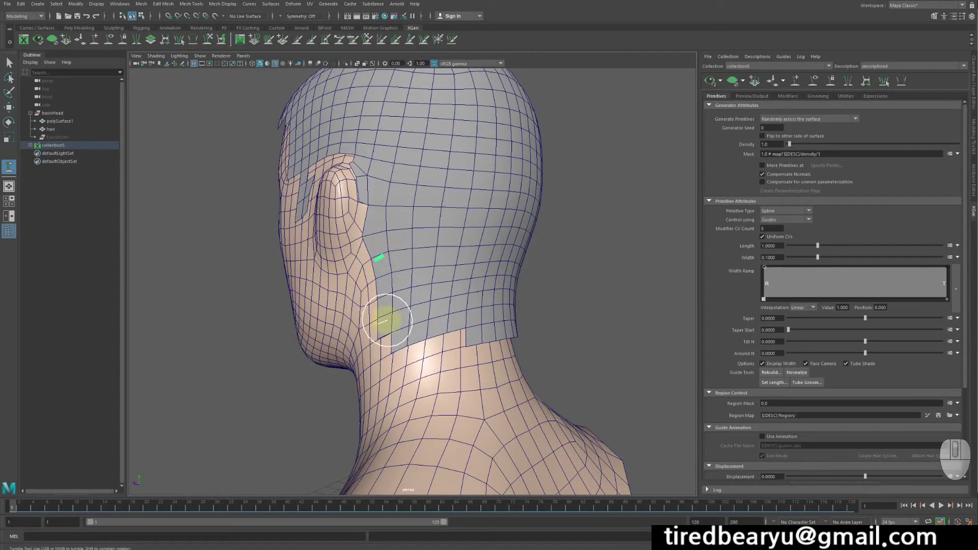
alt+drag(448, 325, 451, 277)
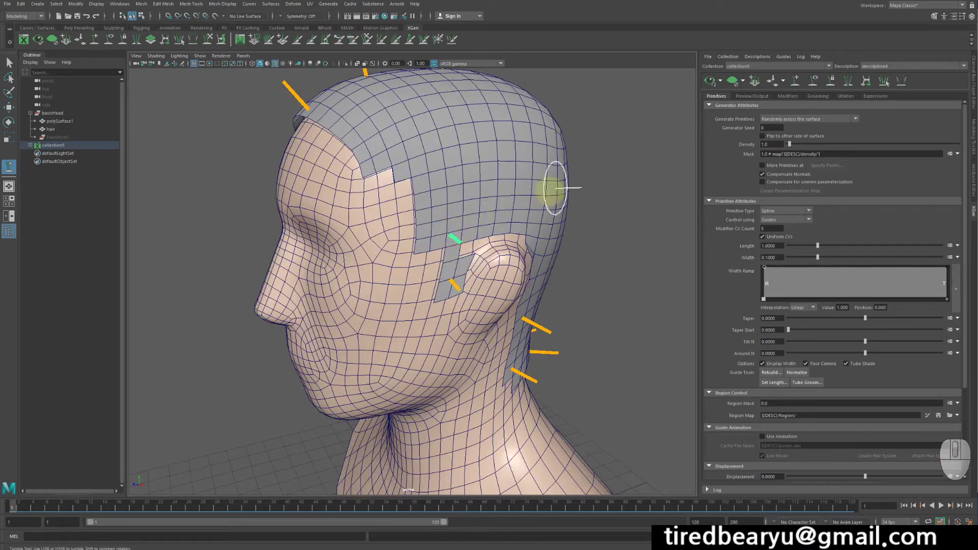
alt+drag(555, 188, 380, 131)
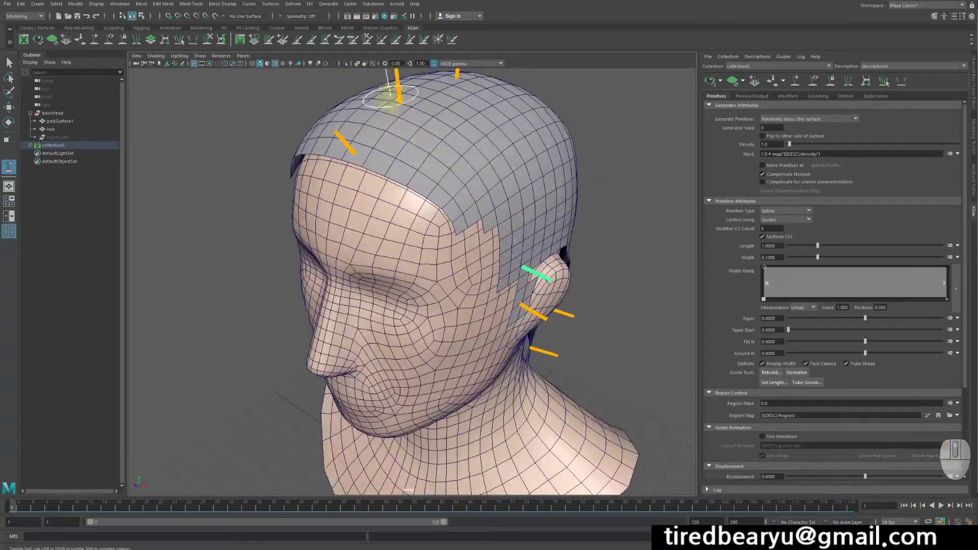
alt+drag(512, 153, 601, 210)
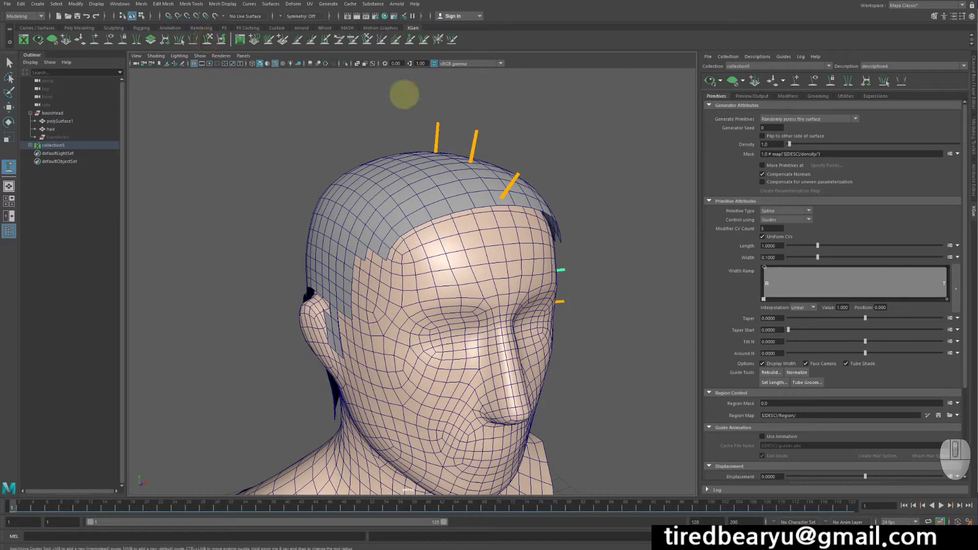
alt+drag(506, 120, 471, 124)
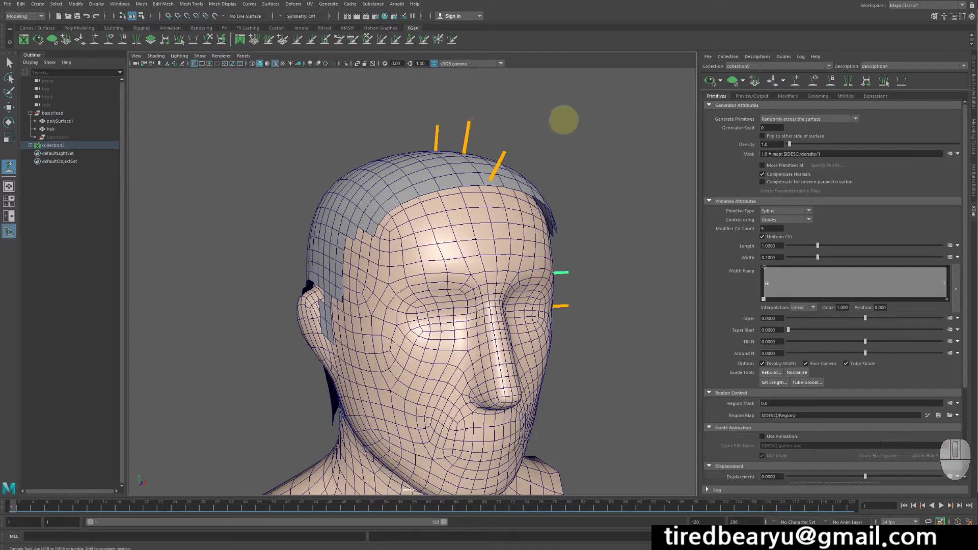
Select the front hairline guide and bend it sideways and back upright with the Sculpt Guides tool
alt+drag(550, 145, 527, 175)
key(w)
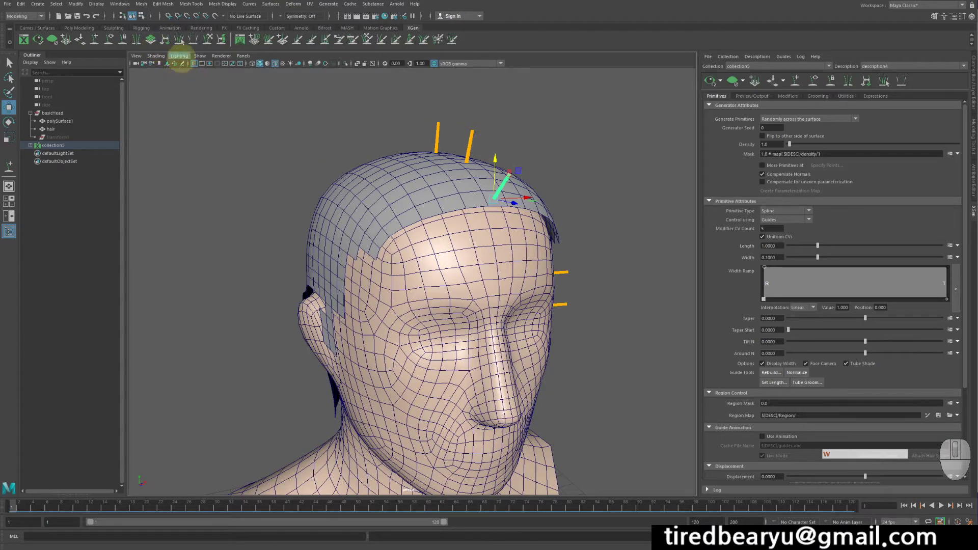
click(207, 38)
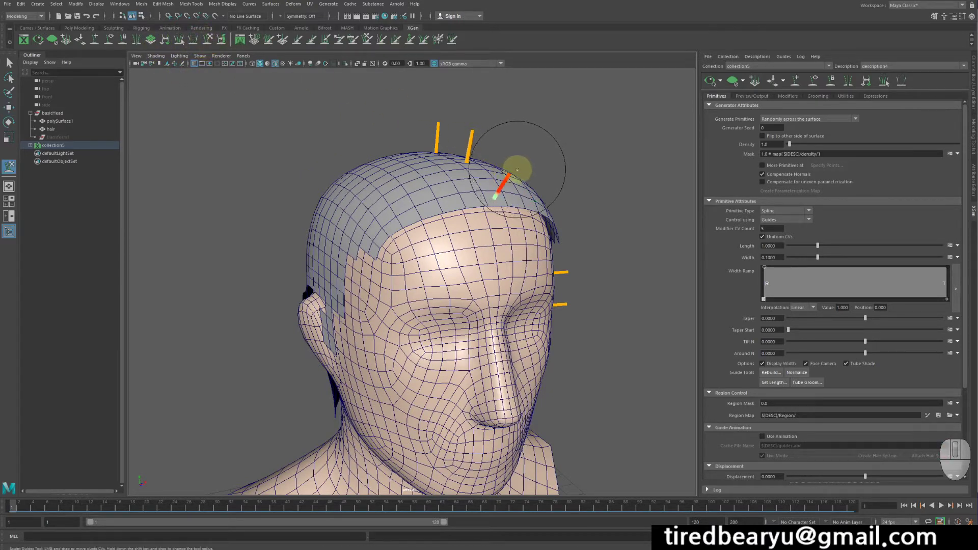
mouse_move(517, 169)
mouse_down()
mouse_move(586, 186)
mouse_move(528, 130)
mouse_move(603, 79)
mouse_up()
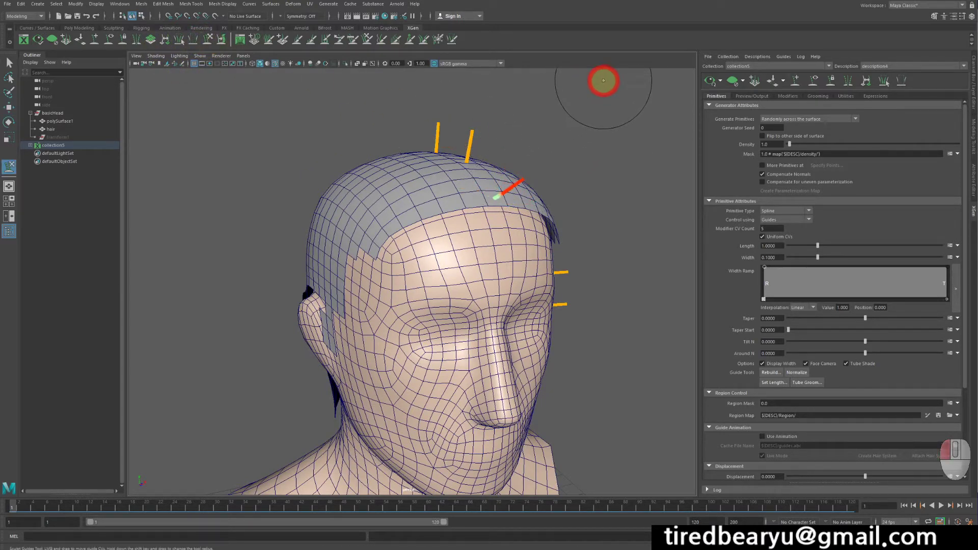
alt+drag(589, 163, 576, 158)
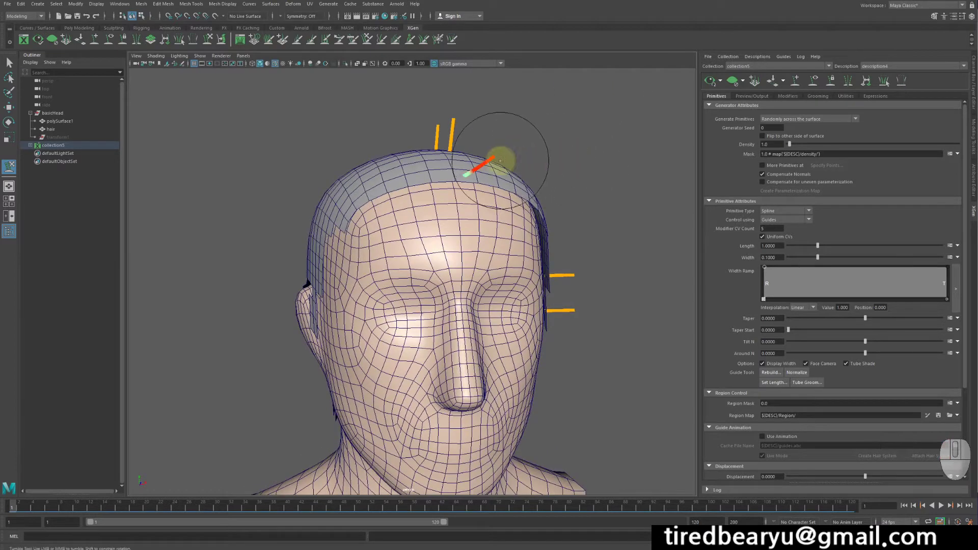
mouse_move(500, 161)
mouse_down()
mouse_move(484, 121)
mouse_move(505, 90)
mouse_up()
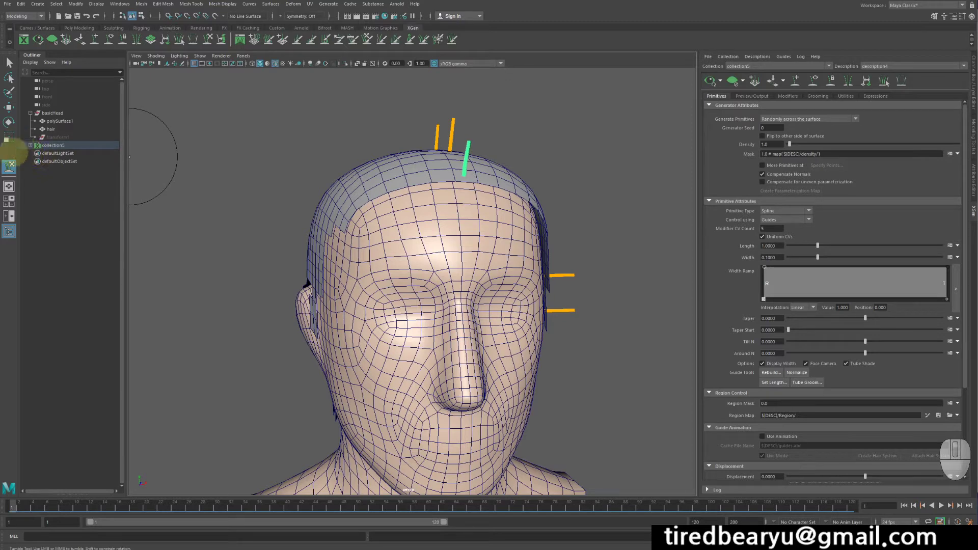
Turn off Lock Length for the Sculpt Guides tool and stretch the front guide into a long arc falling beside the head
double_click(9, 165)
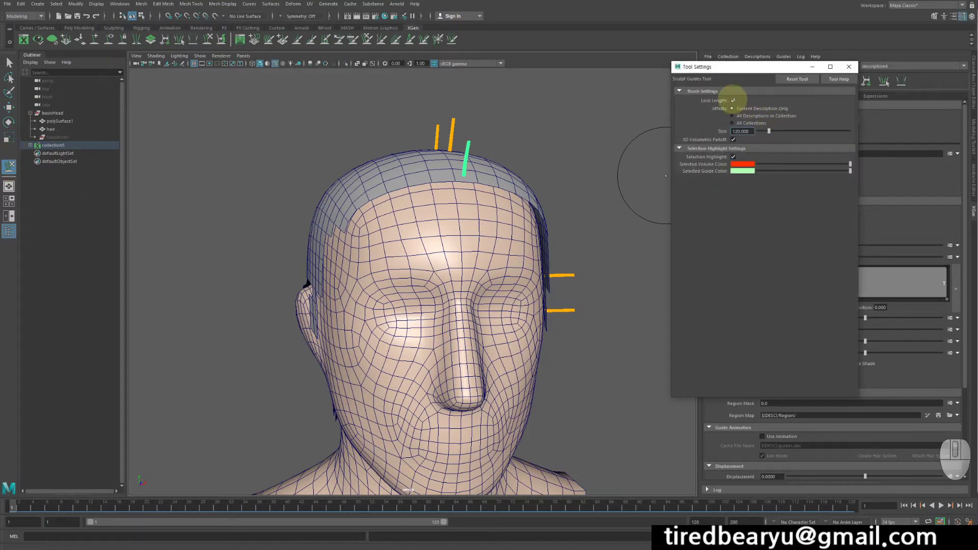
click(848, 66)
mouse_move(607, 158)
alt+mouse_down()
mouse_move(480, 135)
mouse_move(528, 88)
mouse_move(550, 90)
mouse_move(629, 113)
mouse_move(665, 146)
mouse_move(679, 244)
mouse_move(665, 334)
alt+mouse_up()
mouse_move(603, 190)
mouse_down()
mouse_move(555, 153)
mouse_move(617, 229)
mouse_move(616, 290)
mouse_move(524, 153)
mouse_move(544, 165)
mouse_up()
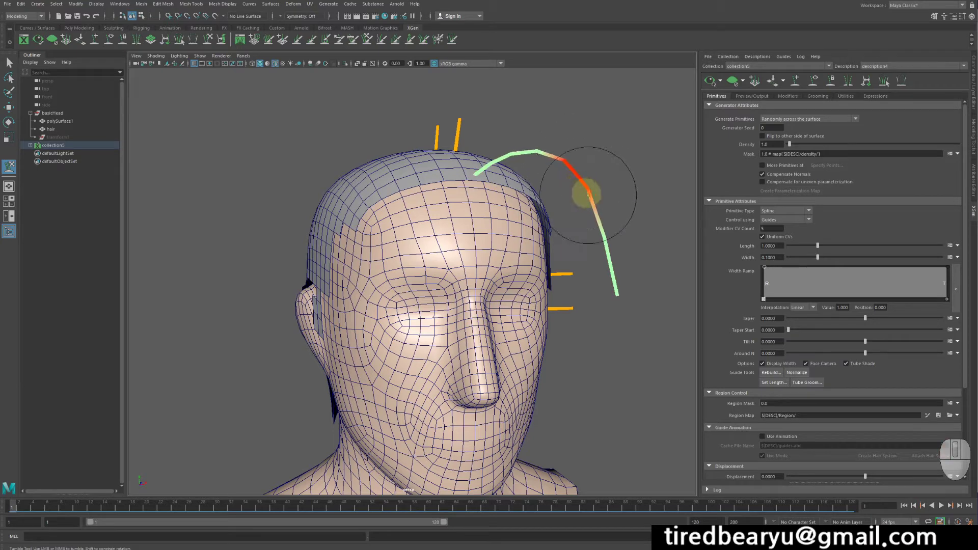
drag(587, 193, 620, 311)
mouse_move(522, 149)
mouse_down()
mouse_move(506, 158)
mouse_move(476, 131)
mouse_move(590, 182)
mouse_up()
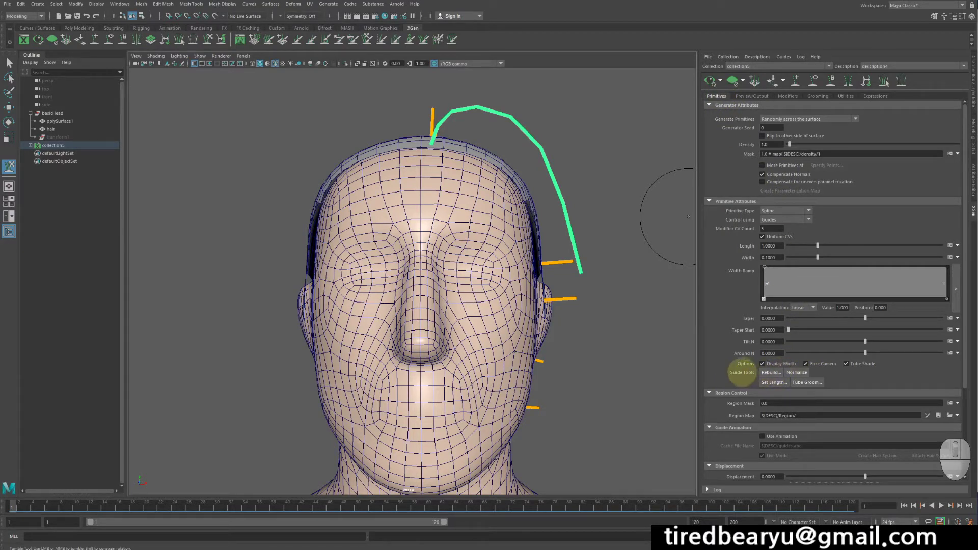
Rebuild the front guide's control points and pull its lower part down and in towards the face
click(770, 372)
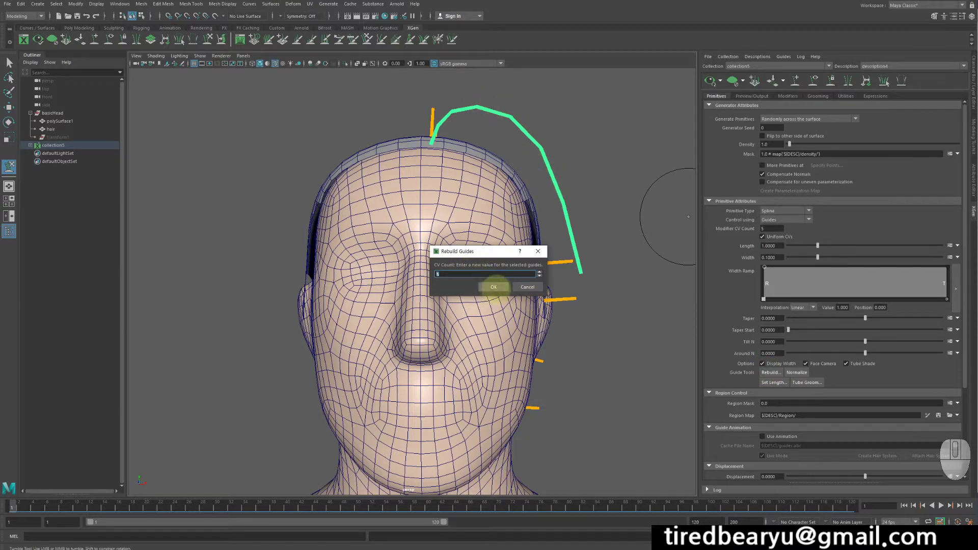
click(496, 288)
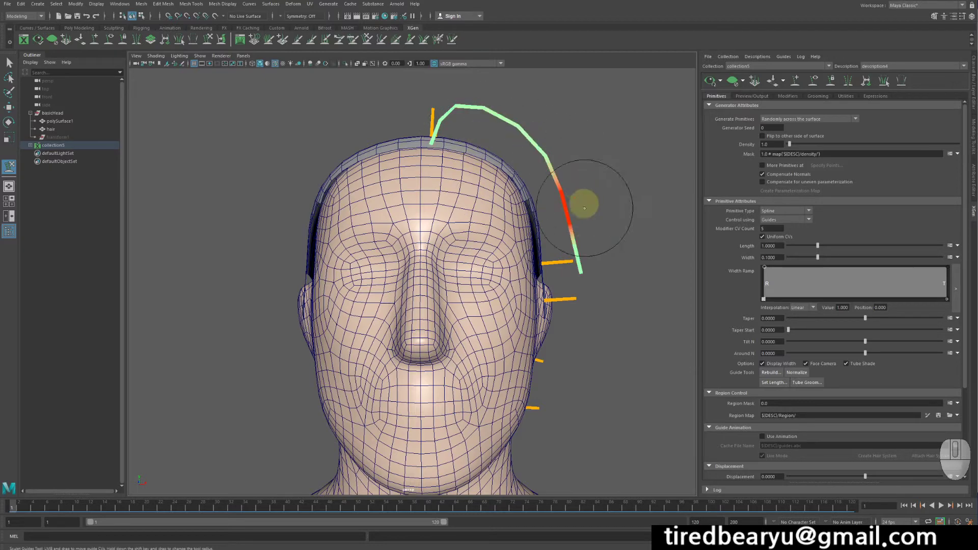
mouse_move(584, 208)
mouse_down()
mouse_move(585, 273)
mouse_move(552, 306)
mouse_move(539, 345)
mouse_move(579, 284)
mouse_move(487, 309)
mouse_up()
drag(512, 232, 489, 245)
Sculpt the front guide from several angles into a smooth curve hanging in front of the face
mouse_move(448, 163)
alt+mouse_down()
mouse_move(447, 205)
mouse_move(411, 275)
alt+mouse_up()
mouse_move(441, 276)
alt+mouse_down()
mouse_move(426, 322)
mouse_move(386, 341)
mouse_move(494, 275)
mouse_move(507, 289)
alt+mouse_up()
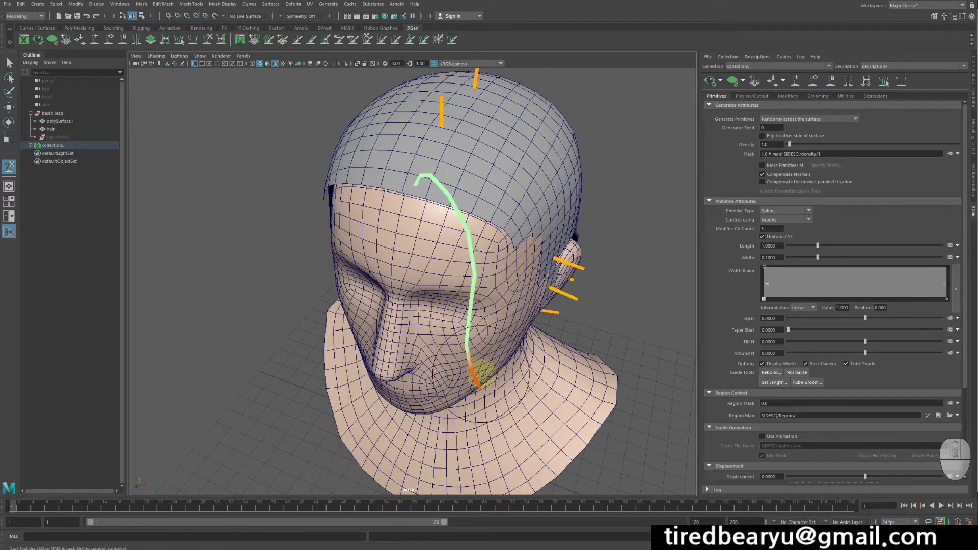
drag(480, 376, 438, 383)
drag(482, 254, 441, 255)
mouse_move(442, 185)
mouse_down()
mouse_move(431, 204)
mouse_move(515, 181)
mouse_move(504, 135)
mouse_move(472, 136)
mouse_move(474, 175)
mouse_move(420, 183)
mouse_move(550, 163)
mouse_move(560, 205)
mouse_move(551, 218)
mouse_up()
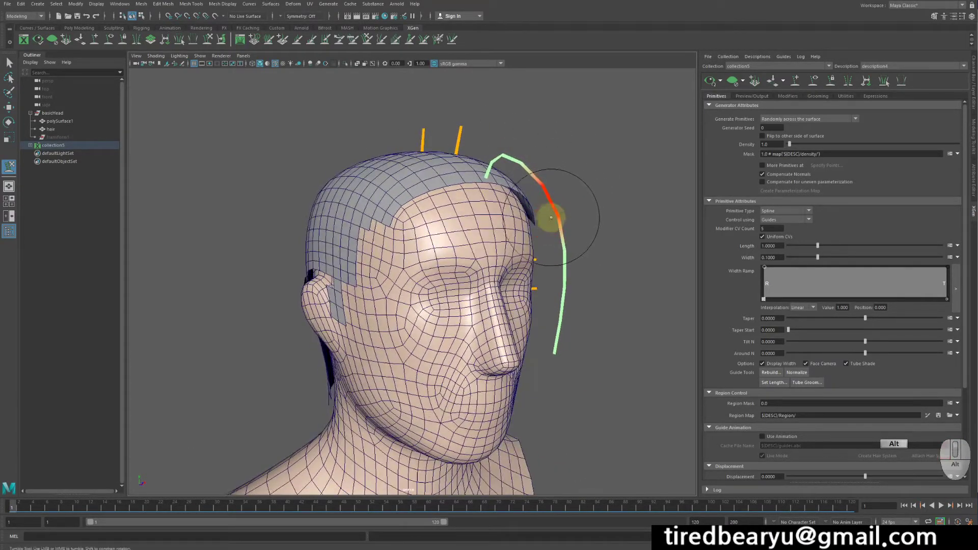
Copy the front guide's shape and paste it onto the two guides on top of the head
key(w)
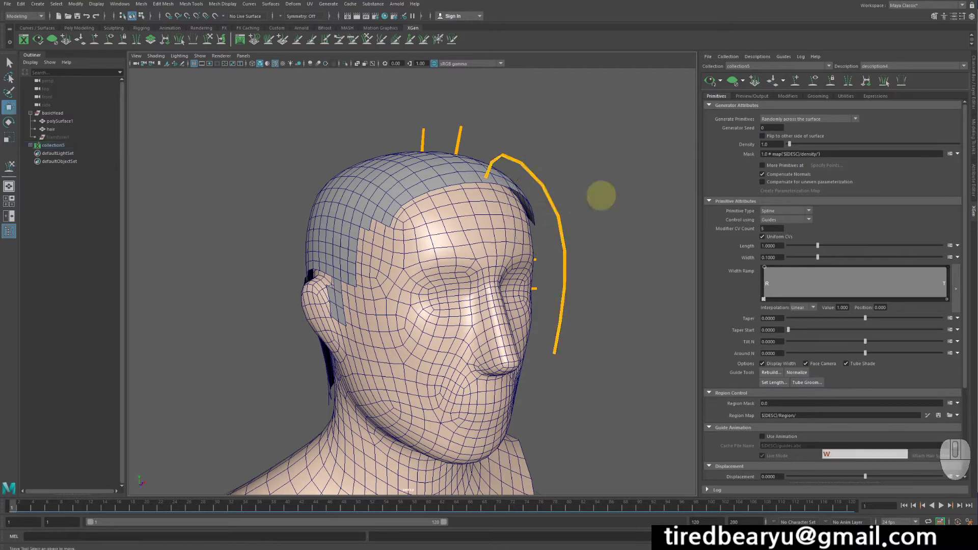
drag(576, 228, 579, 230)
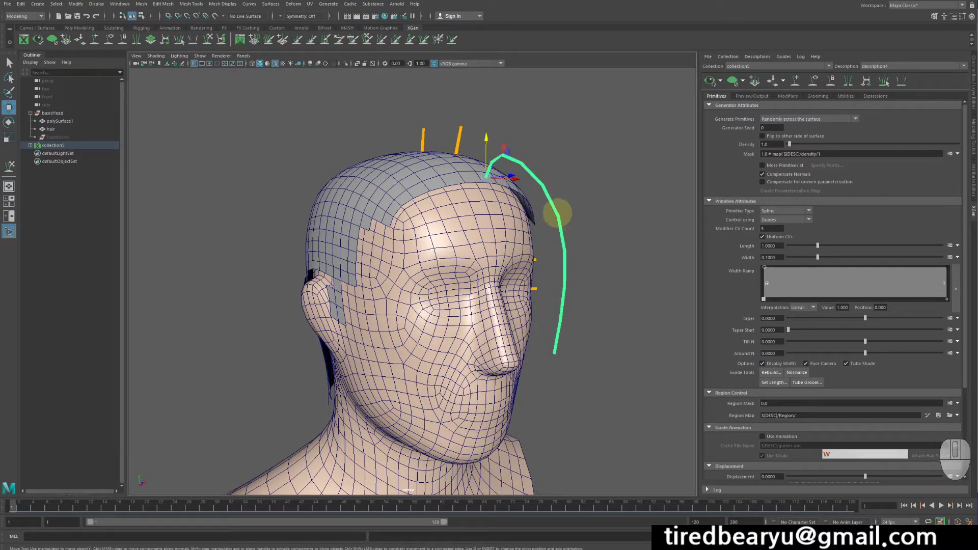
right_click(557, 213)
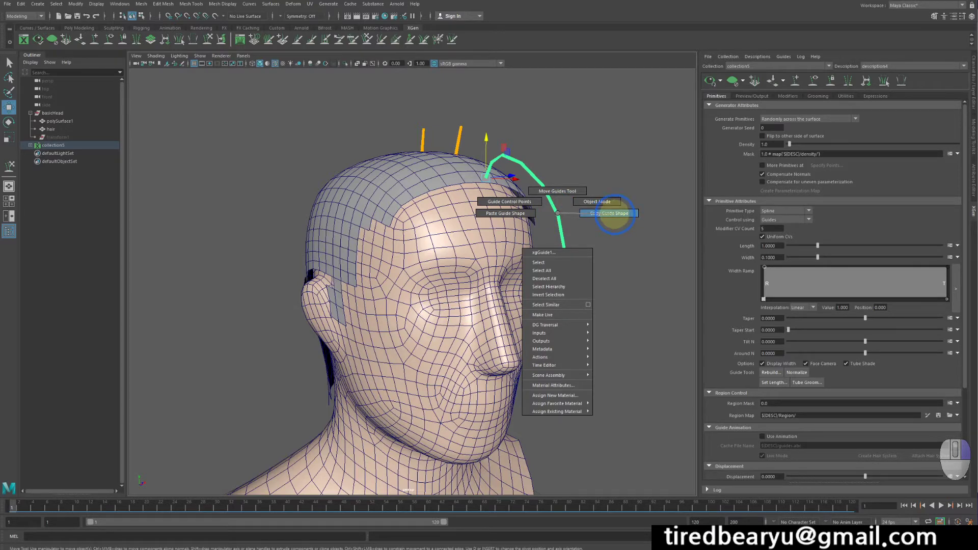
right_drag(615, 214, 615, 214)
alt+drag(615, 214, 391, 129)
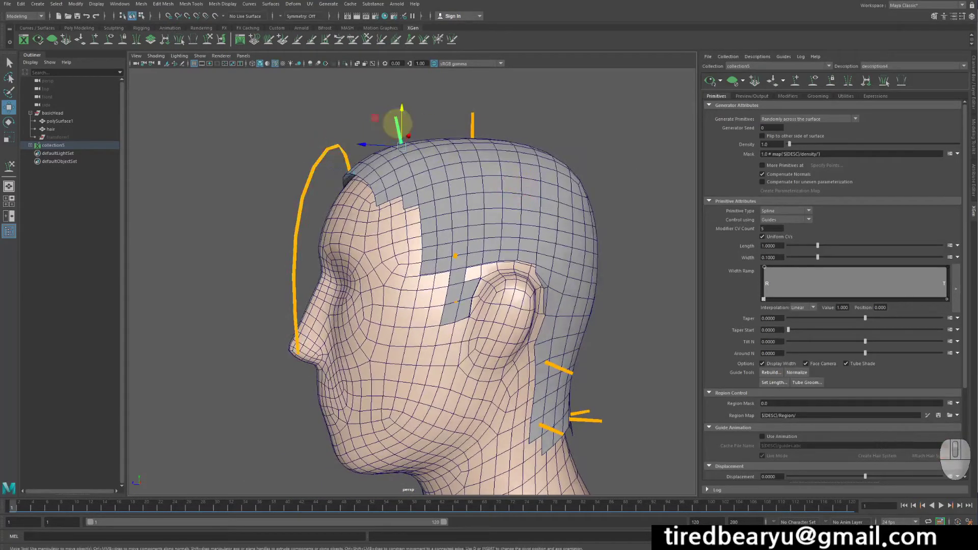
right_click(398, 124)
right_drag(398, 124, 372, 123)
alt+drag(399, 127, 485, 171)
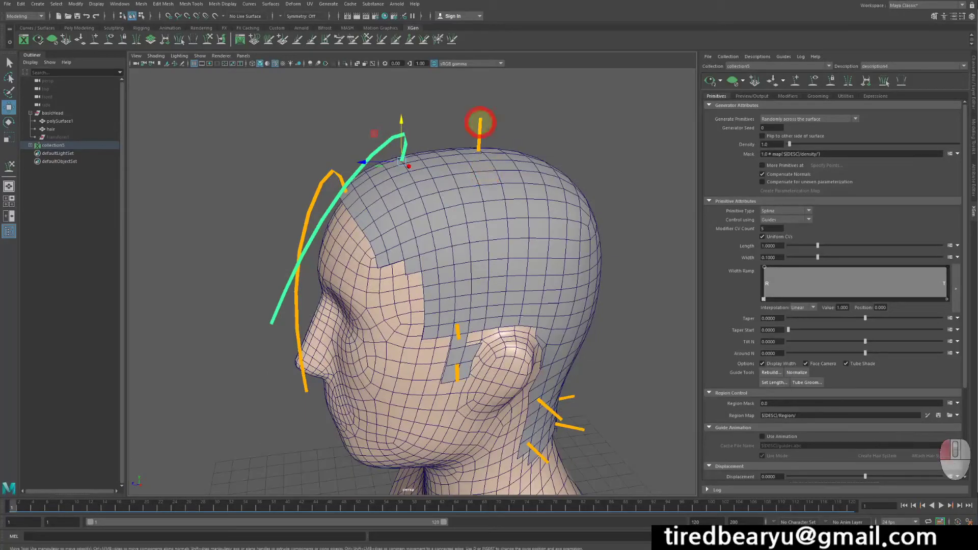
right_drag(480, 122, 454, 124)
alt+drag(538, 164, 448, 217)
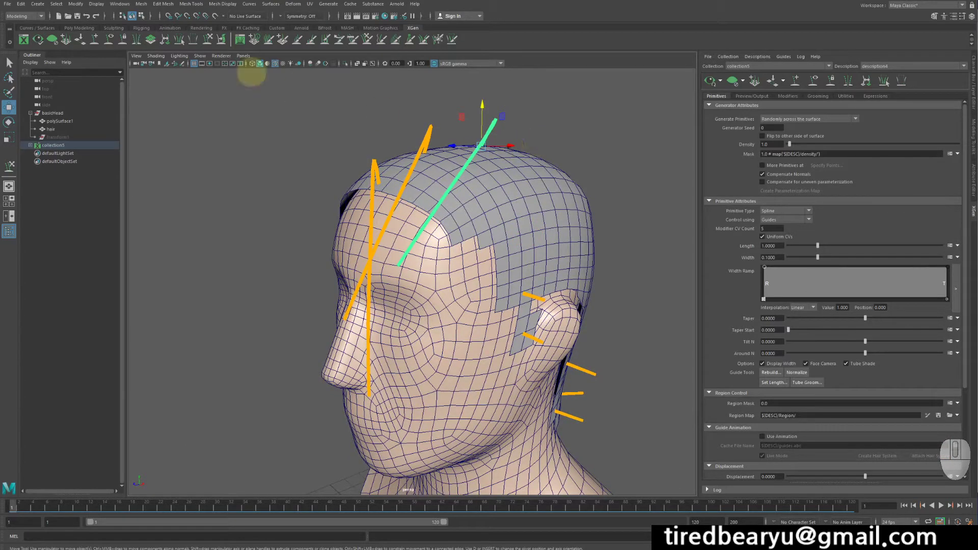
Sculpt the rear guide on top of the head into an arc that falls over the side, just above the ear
click(208, 39)
mouse_move(413, 209)
alt+mouse_down()
mouse_move(400, 262)
mouse_move(497, 284)
mouse_move(458, 207)
mouse_move(541, 220)
mouse_move(519, 171)
mouse_move(581, 210)
alt+mouse_up()
alt+drag(578, 210, 534, 218)
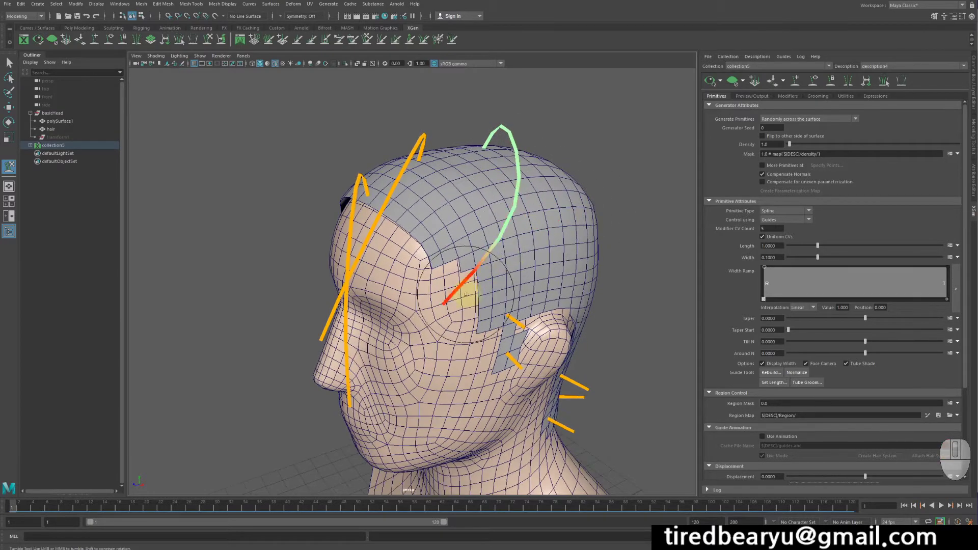
drag(466, 293, 562, 316)
mouse_move(514, 245)
mouse_down()
mouse_move(563, 273)
mouse_move(557, 316)
mouse_move(574, 313)
mouse_move(587, 261)
mouse_up()
alt+drag(587, 260, 596, 214)
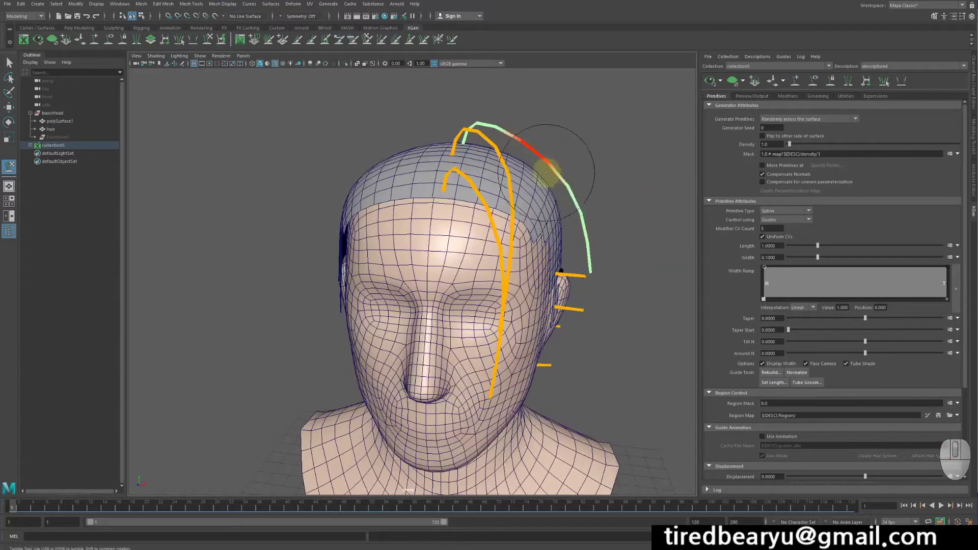
mouse_move(549, 173)
mouse_down()
mouse_move(554, 157)
mouse_move(529, 163)
mouse_up()
alt+drag(465, 380, 413, 356)
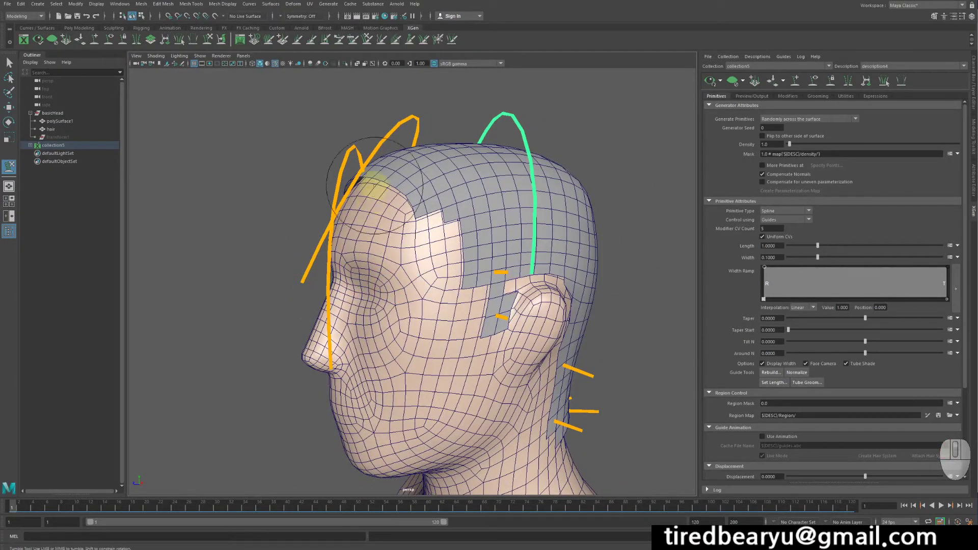
Sculpt the middle guide on top of the head so it sweeps past the temple and down the cheek in front of the ear
key(w)
click(400, 126)
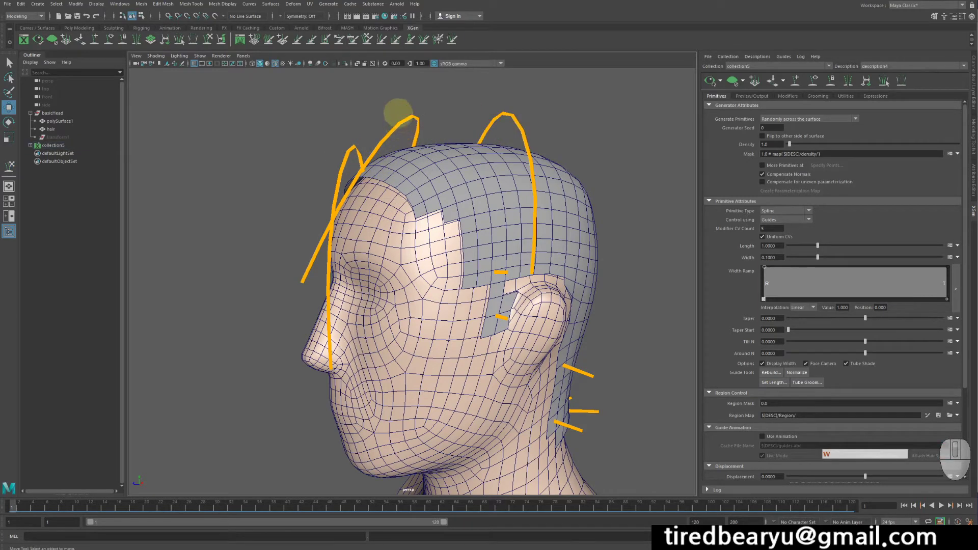
click(432, 135)
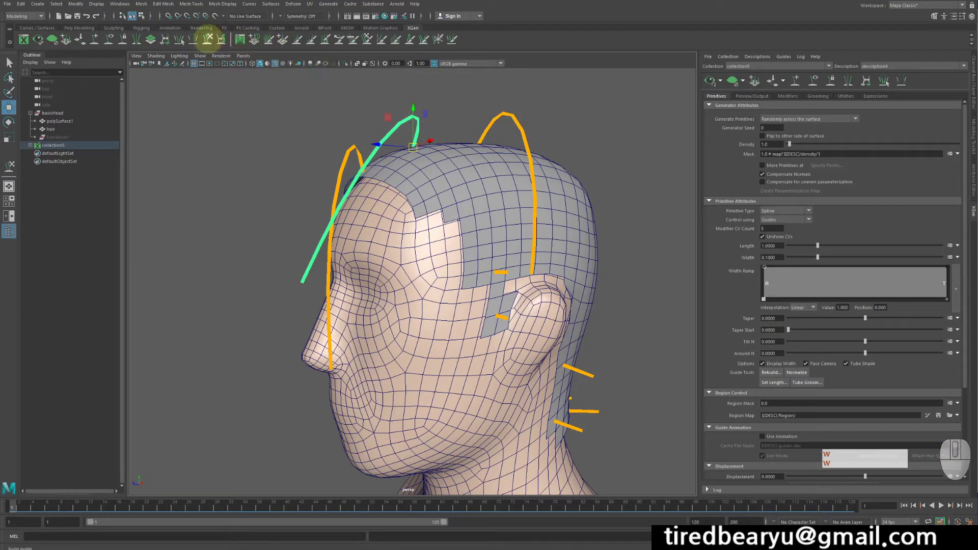
click(207, 38)
drag(305, 273, 415, 283)
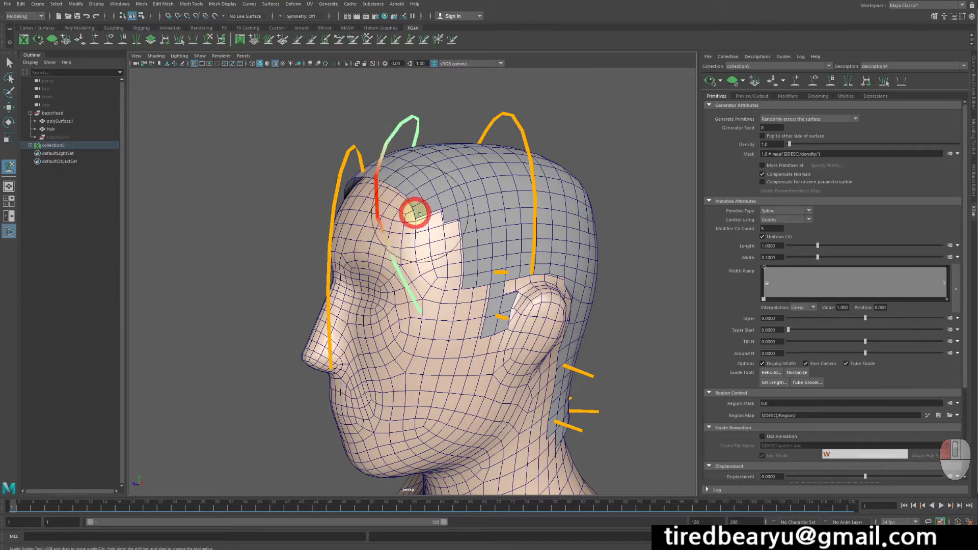
alt+drag(416, 213, 480, 309)
drag(451, 181, 461, 246)
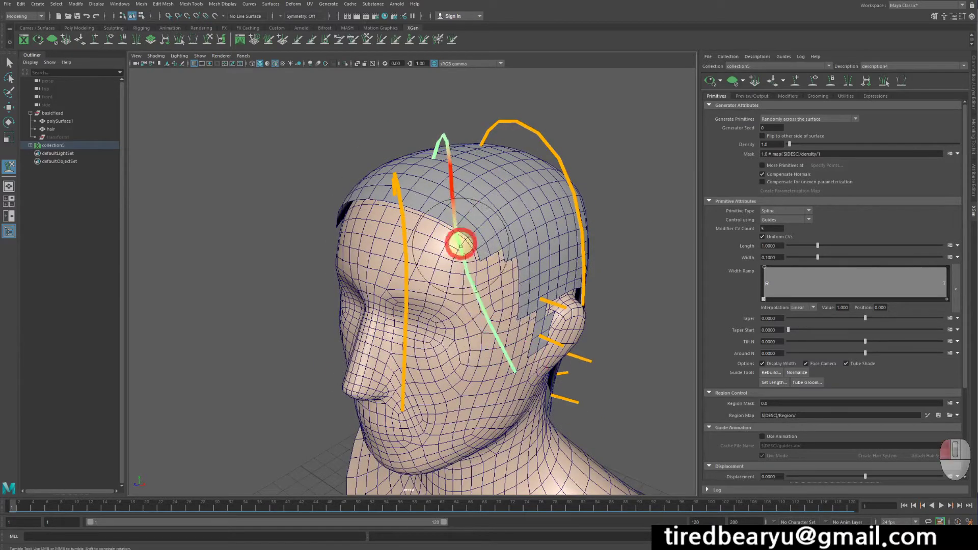
mouse_move(518, 376)
mouse_down()
mouse_move(559, 375)
mouse_move(583, 336)
mouse_up()
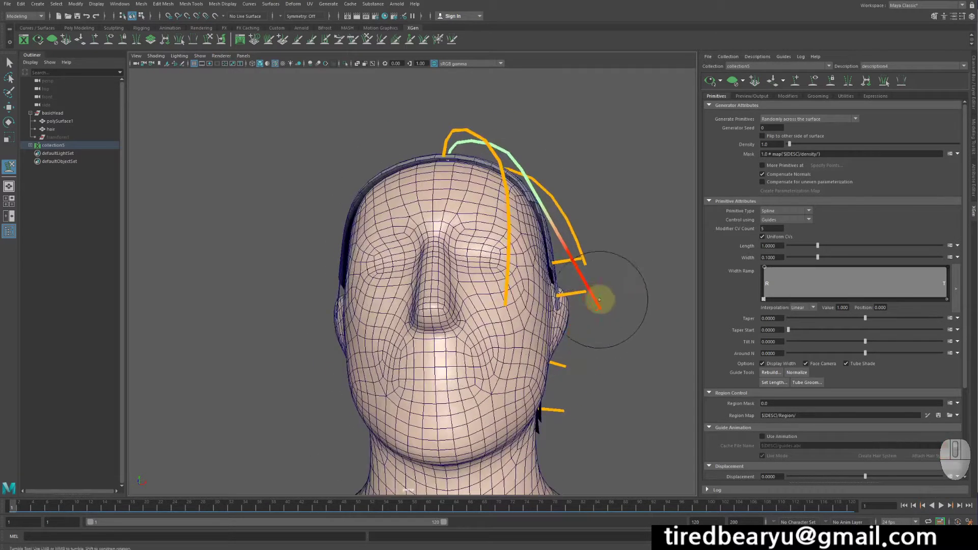
drag(599, 300, 556, 302)
alt+drag(553, 272, 553, 284)
mouse_move(538, 210)
mouse_down()
mouse_move(552, 229)
mouse_move(469, 230)
mouse_up()
alt+drag(456, 196, 465, 246)
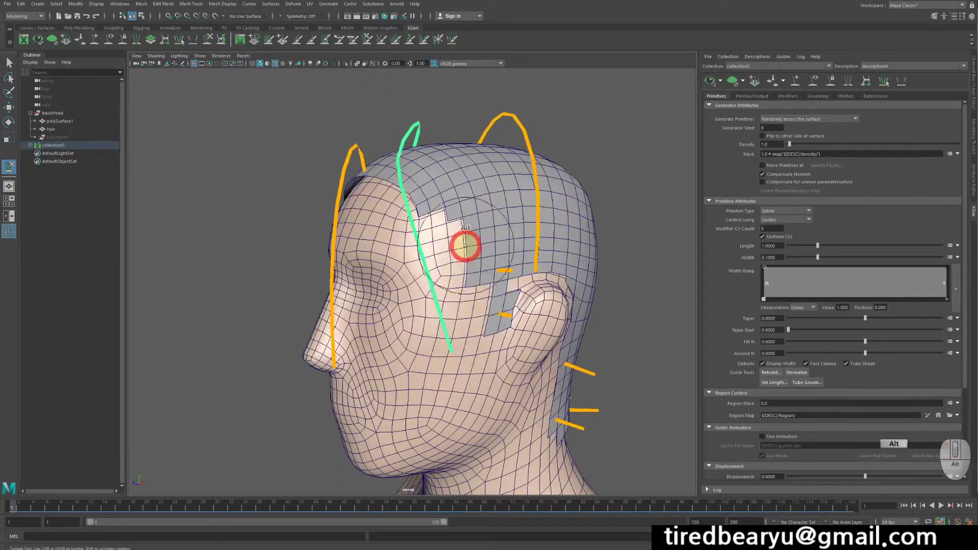
Turn on Lock Length for the Sculpt Guides tool
alt+drag(471, 315, 383, 263)
alt+drag(469, 273, 483, 266)
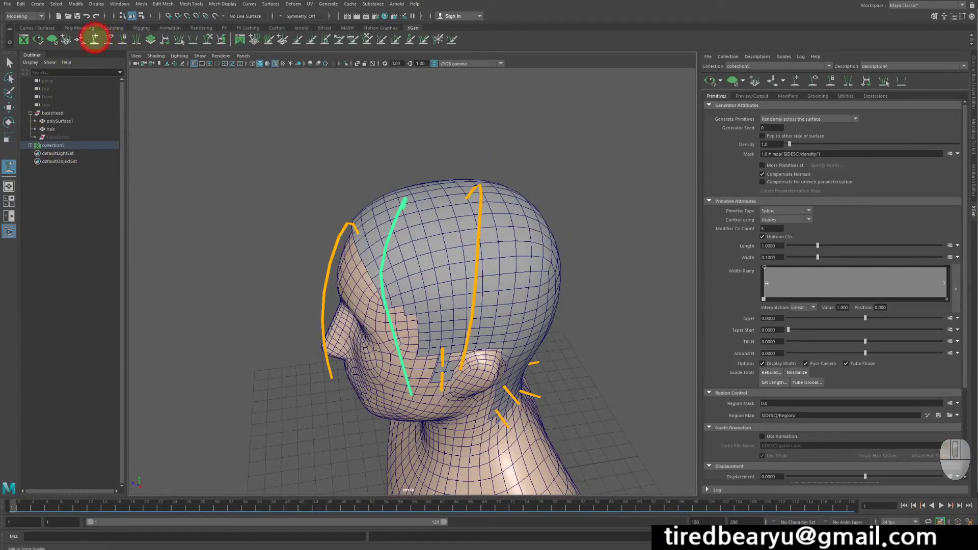
alt+drag(548, 221, 497, 236)
alt+right_drag(498, 236, 513, 178)
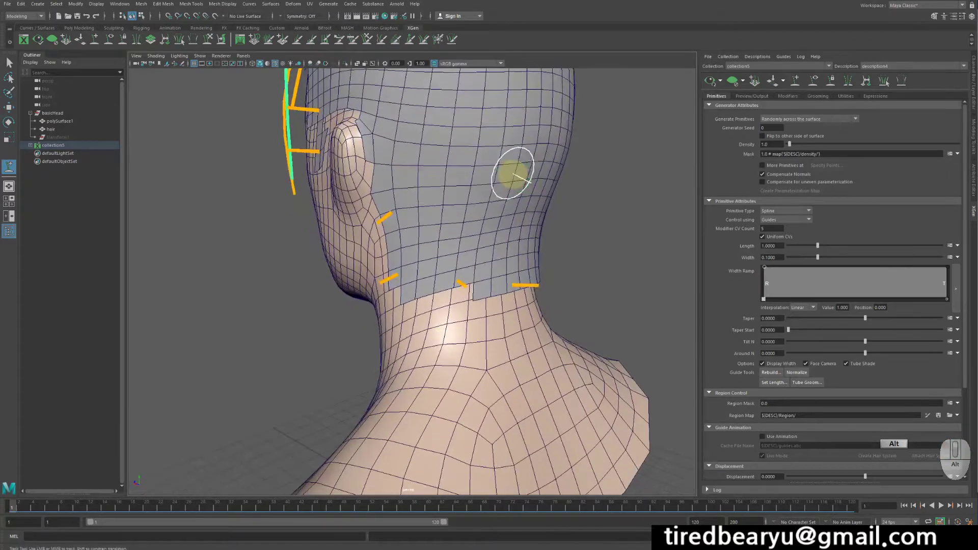
alt+drag(514, 188, 509, 199)
alt+middle_drag(517, 259, 530, 233)
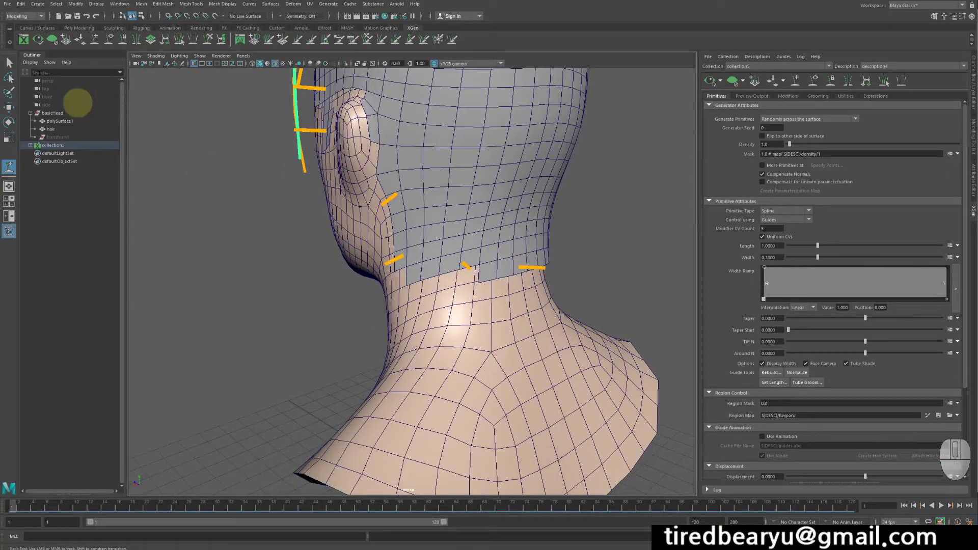
alt+drag(465, 273, 484, 288)
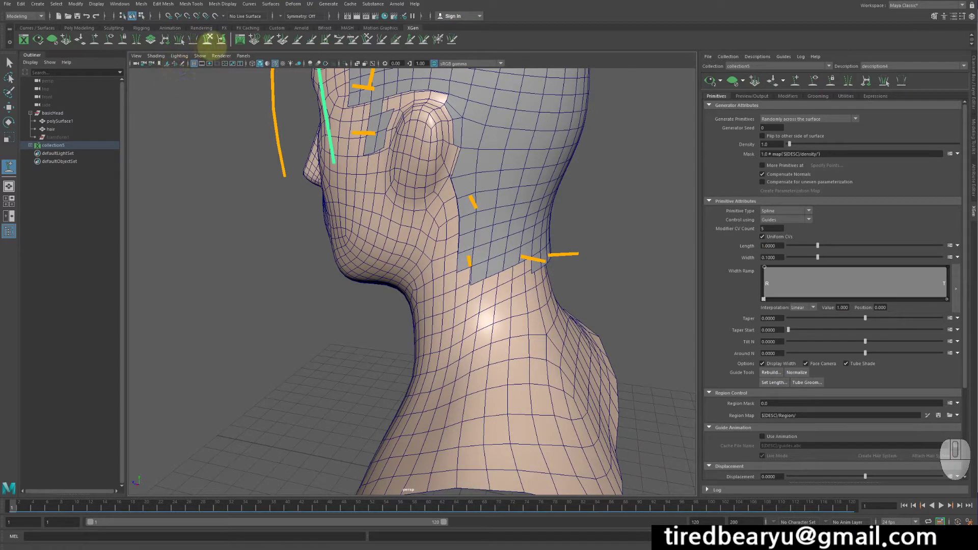
double_click(208, 37)
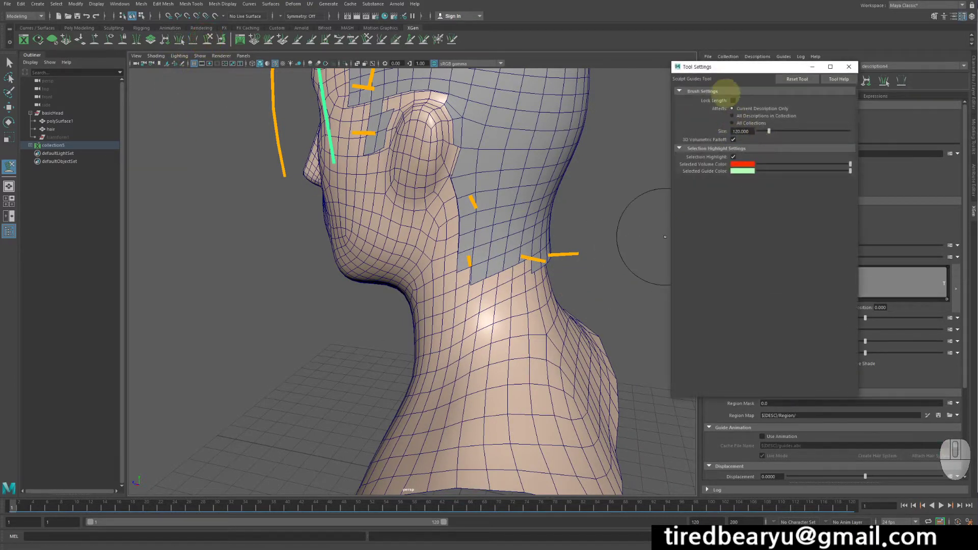
click(733, 101)
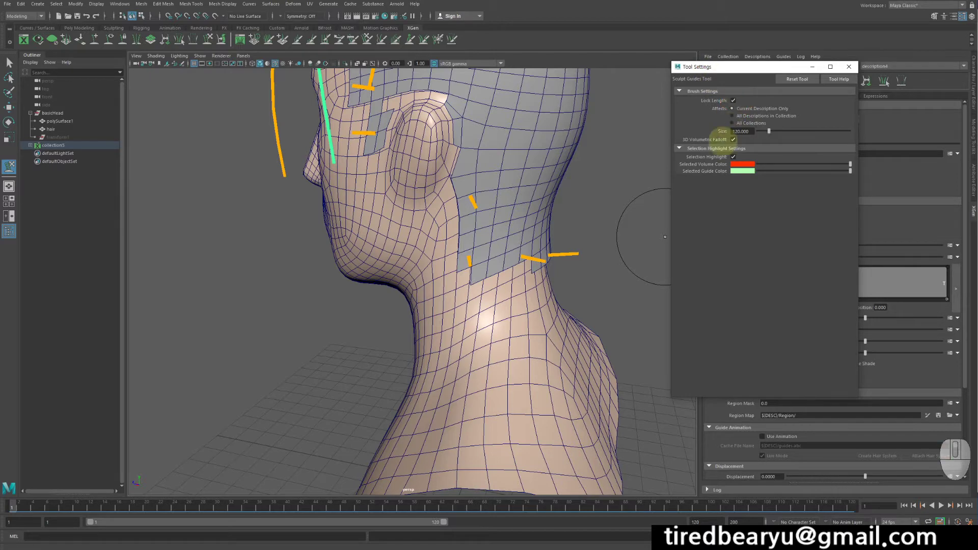
Select the four short guides behind the ear and along the nape and sculpt them to point downwards along the neck
alt+drag(637, 212, 622, 227)
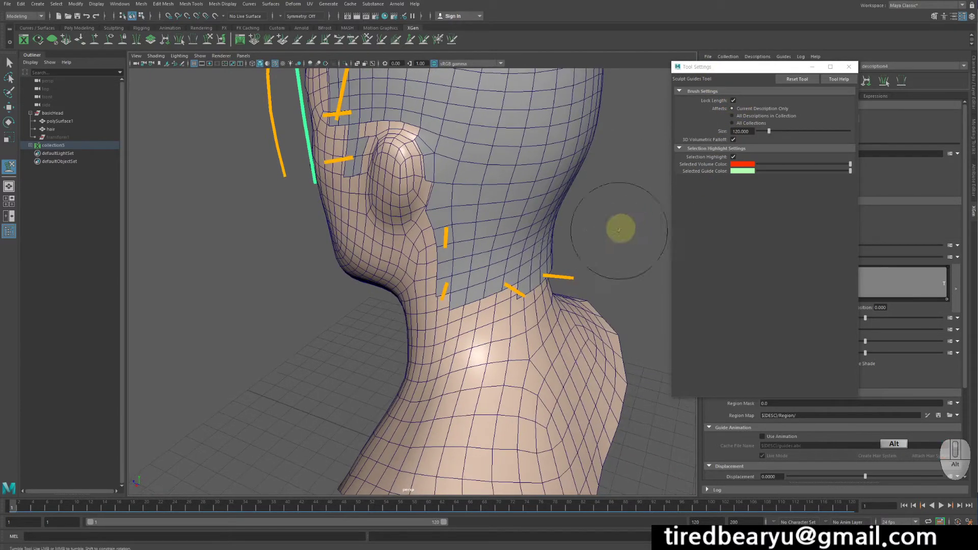
key(w)
click(564, 279)
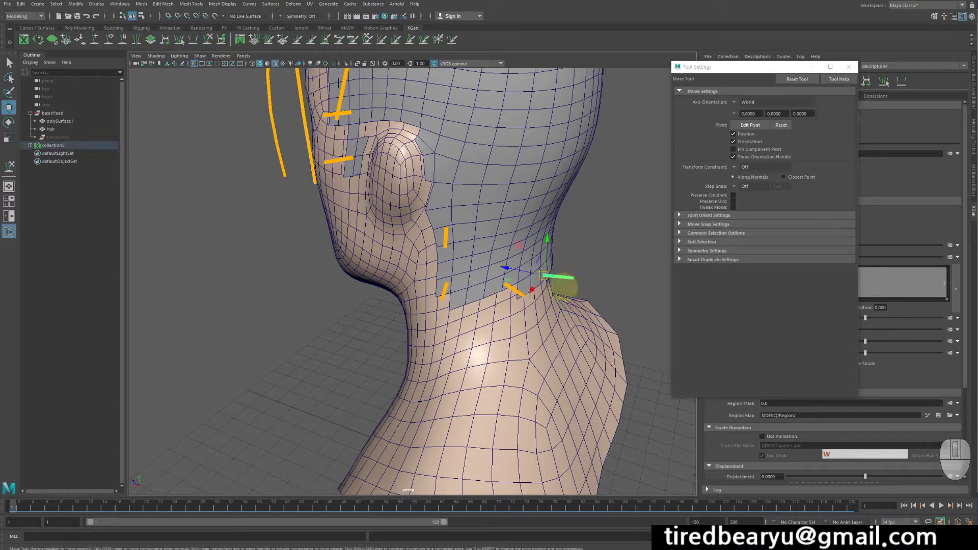
shift+click(519, 295)
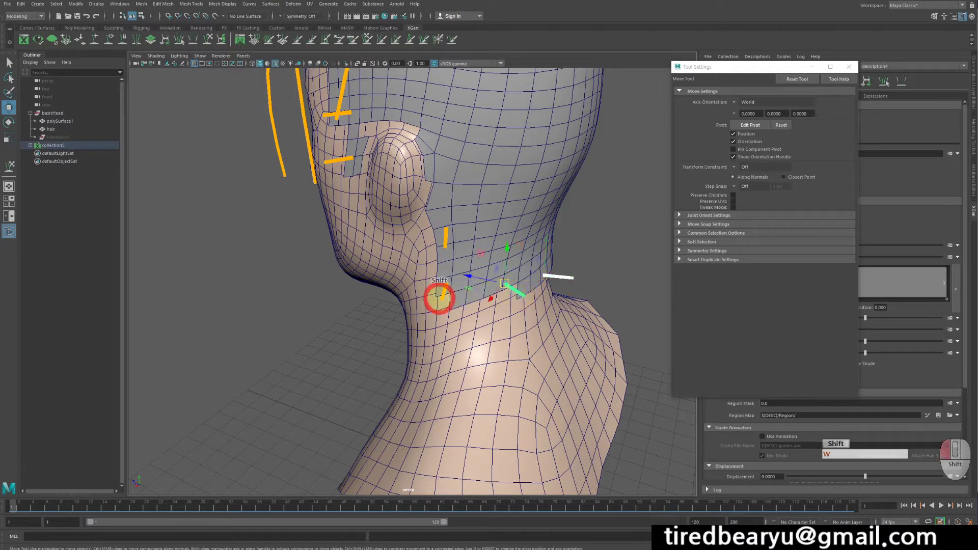
shift+click(439, 298)
key(z)
drag(429, 216, 724, 406)
click(9, 166)
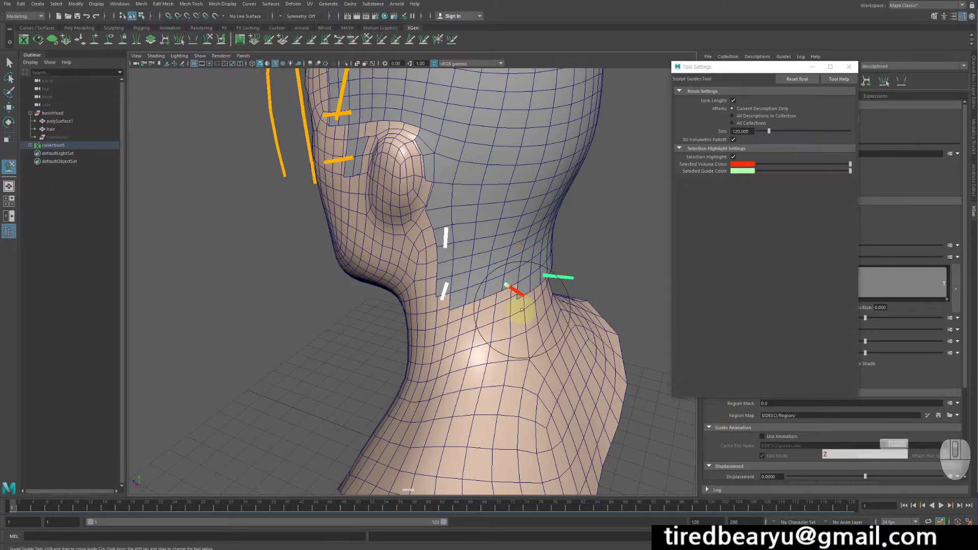
mouse_move(520, 310)
alt+mouse_down()
mouse_move(559, 284)
mouse_move(596, 338)
alt+mouse_up()
mouse_move(525, 301)
mouse_down()
mouse_move(533, 323)
mouse_move(526, 414)
mouse_up()
drag(433, 317, 430, 400)
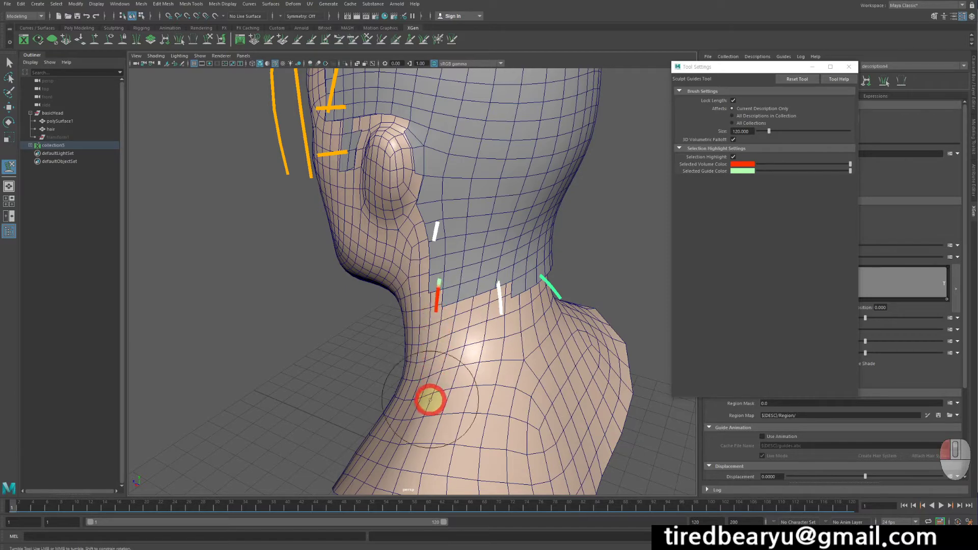
drag(432, 259, 423, 300)
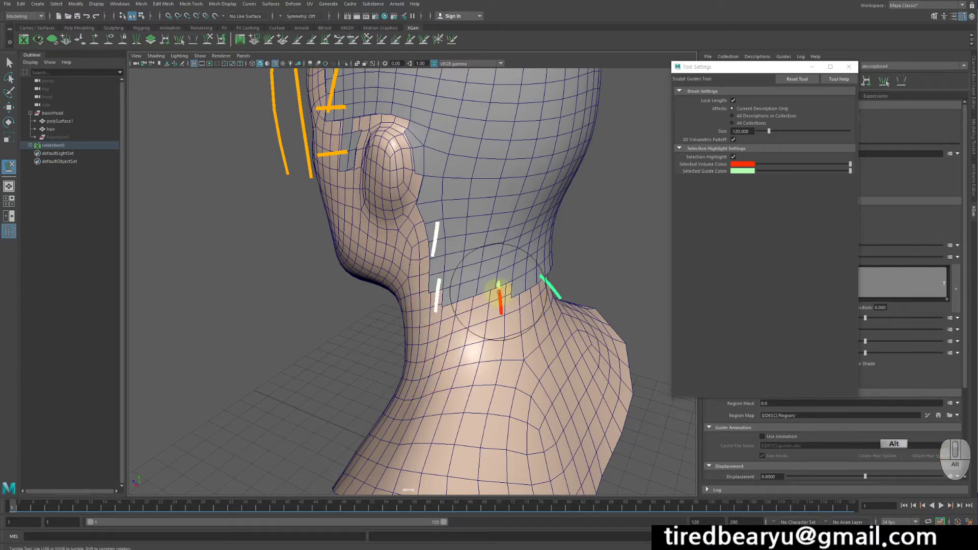
Add guides between the existing ones along the nape hairline and start a second row just above it
mouse_move(498, 290)
alt+mouse_down()
mouse_move(415, 288)
mouse_move(467, 266)
alt+mouse_up()
alt+middle_drag(467, 267, 458, 287)
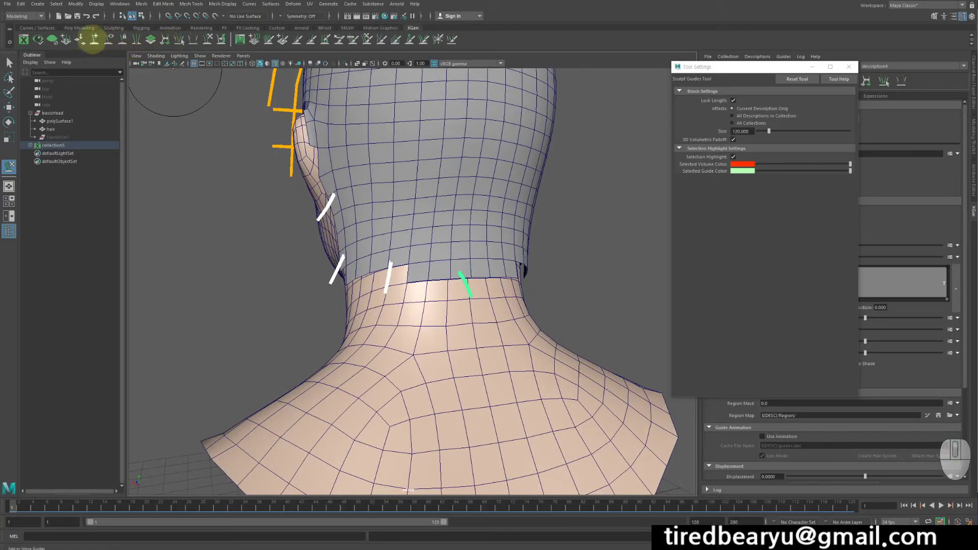
click(94, 40)
alt+drag(401, 233, 414, 227)
alt+right_drag(415, 227, 414, 216)
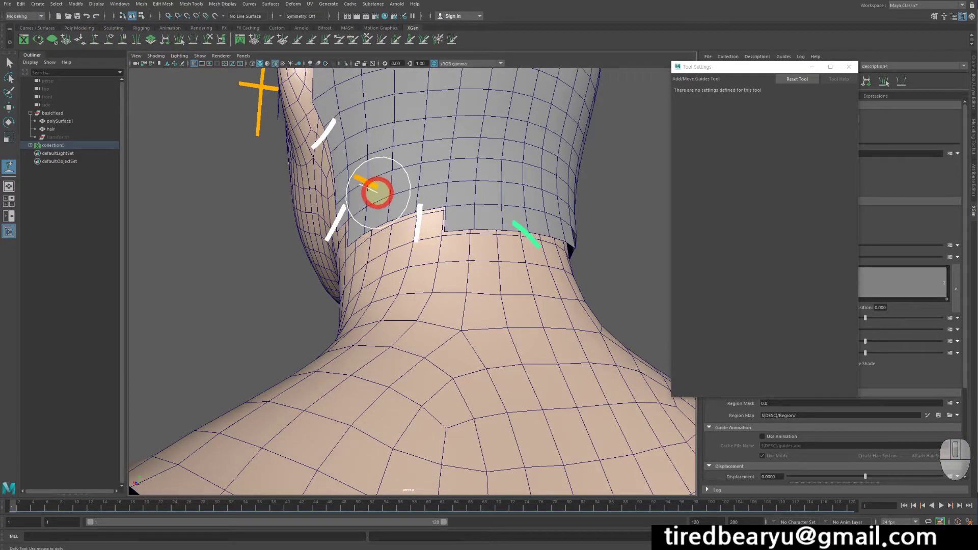
click(378, 193)
alt+drag(492, 206, 446, 205)
alt+drag(359, 213, 304, 223)
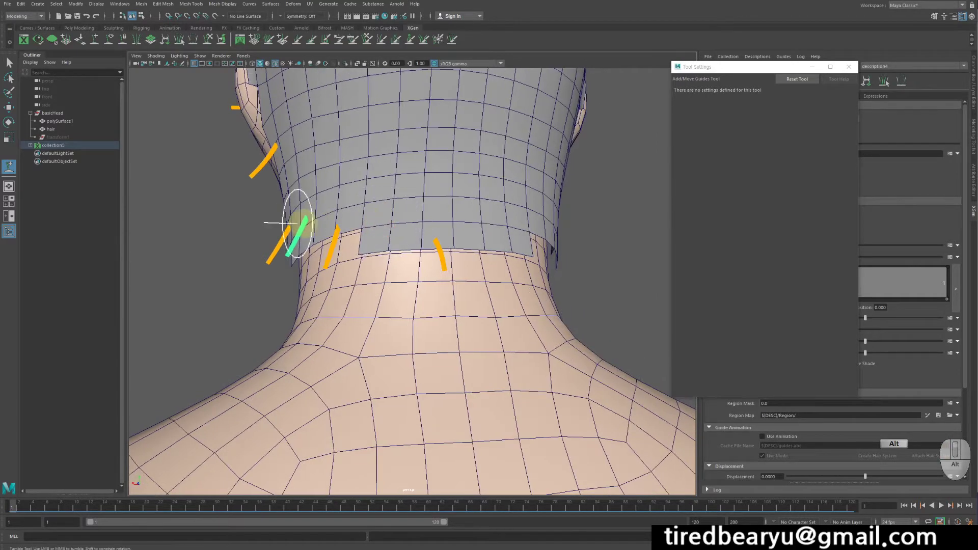
alt+drag(439, 227, 404, 203)
alt+drag(457, 221, 388, 182)
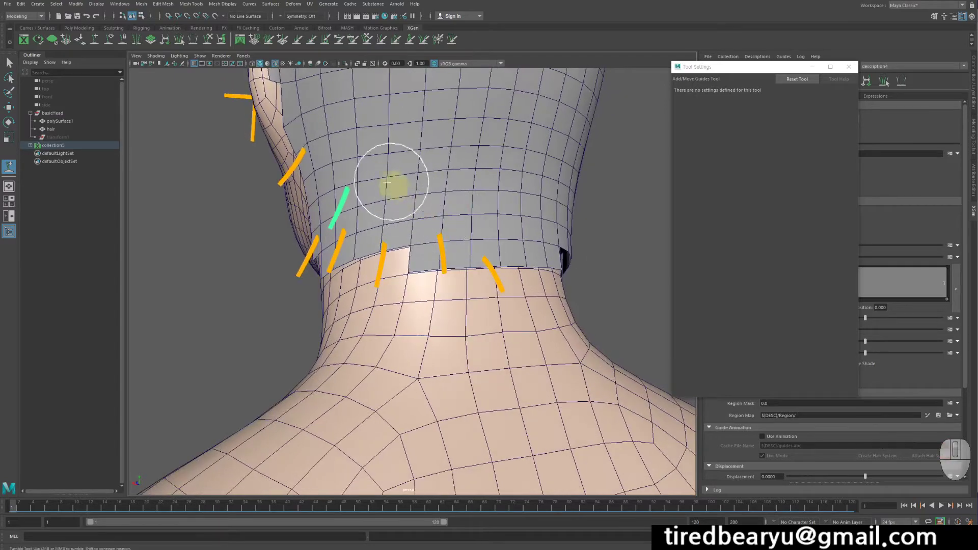
Extend the second row of guides above the nape towards the middle of the back of the head
scroll(440, 214, down, 3)
alt+drag(436, 224, 578, 149)
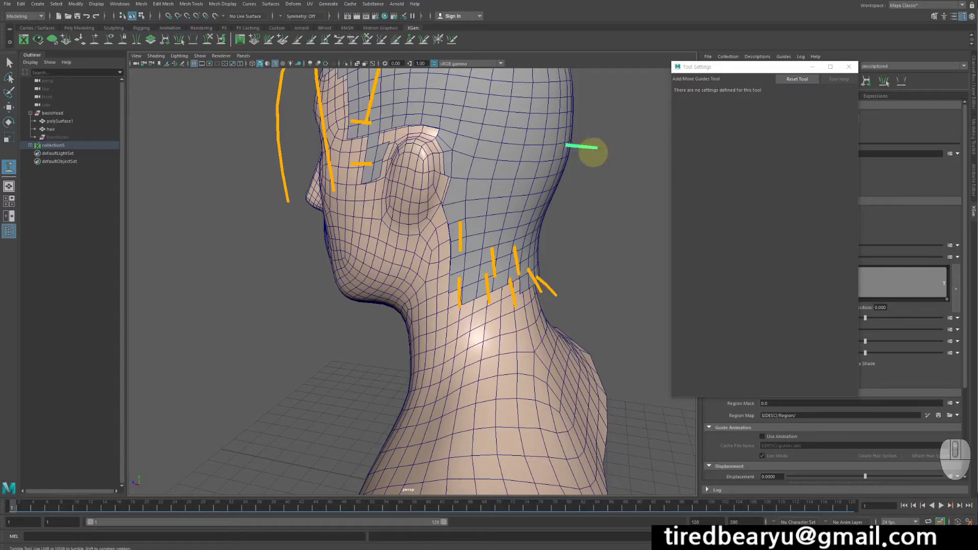
alt+drag(570, 229, 512, 212)
click(425, 199)
alt+right_drag(513, 212, 429, 163)
alt+middle_drag(447, 161, 450, 193)
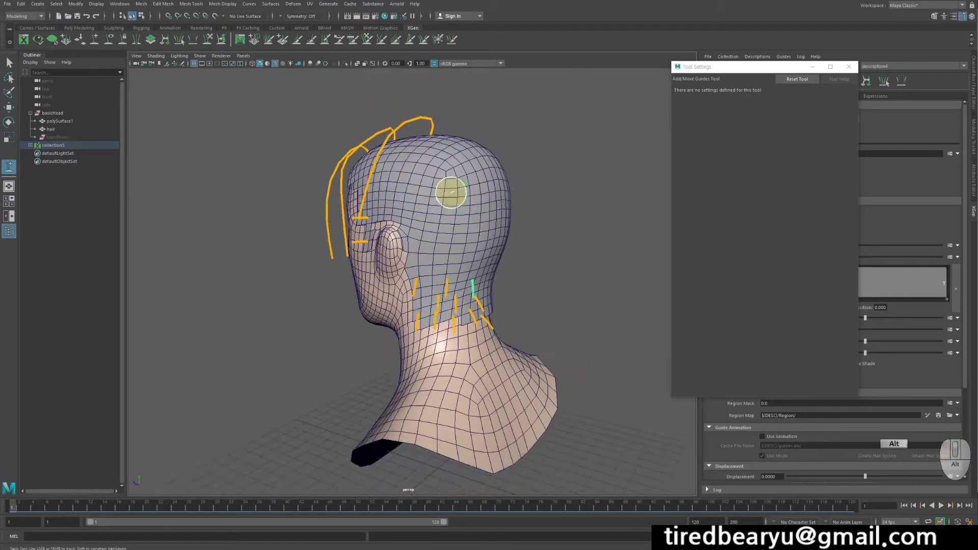
Add more guides behind the ear and higher across the lower back of the head
alt+drag(451, 193, 427, 193)
alt+right_drag(426, 192, 476, 212)
alt+middle_drag(475, 212, 478, 214)
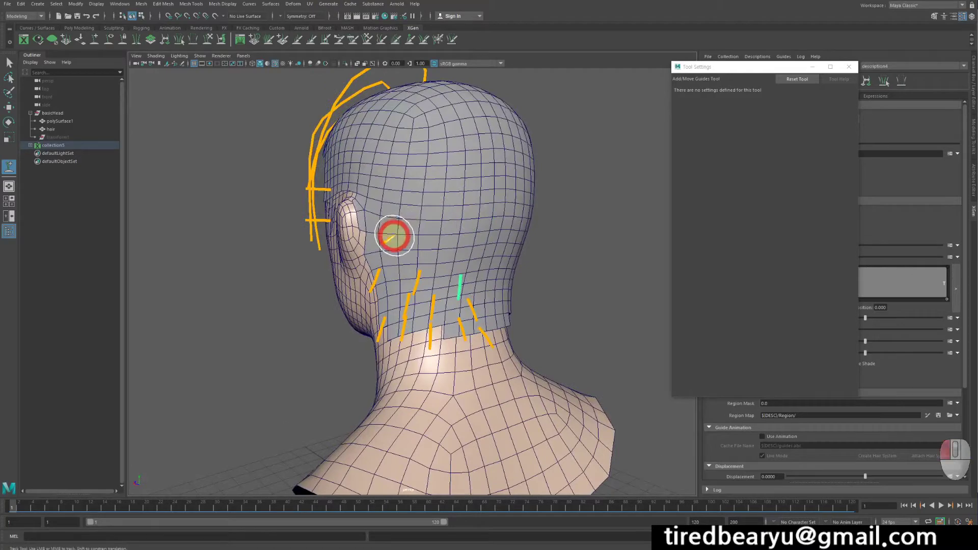
mouse_move(474, 257)
alt+mouse_down()
mouse_move(515, 253)
mouse_move(511, 194)
mouse_move(463, 210)
mouse_move(487, 219)
mouse_move(448, 212)
alt+mouse_up()
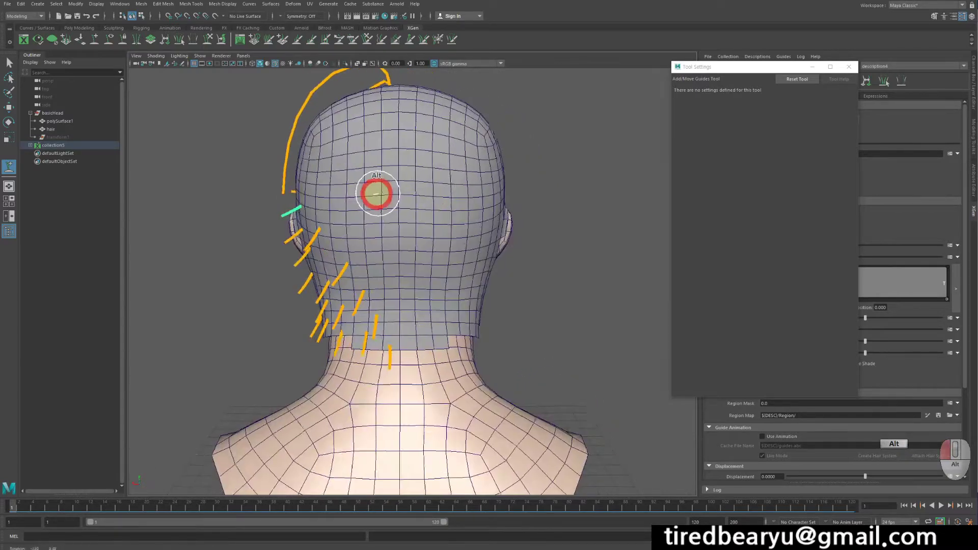
alt+drag(377, 205, 388, 154)
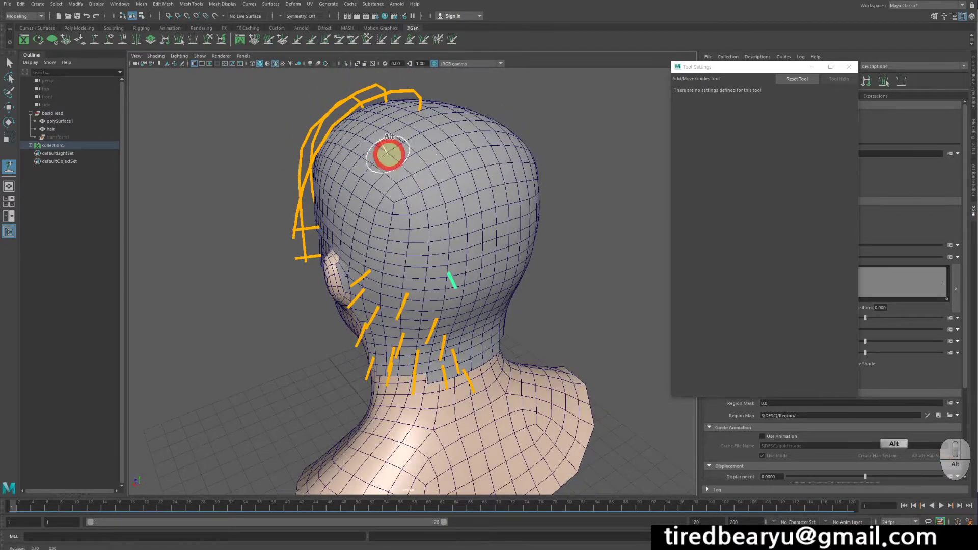
Add guides behind the top guides, running down the crown and the back of the head
alt+drag(438, 186, 428, 147)
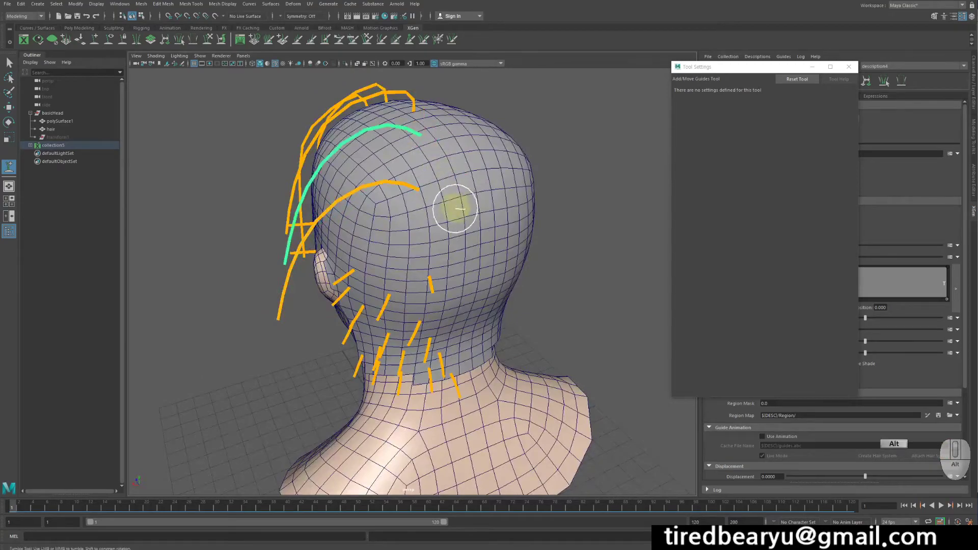
alt+drag(455, 209, 410, 155)
mouse_move(412, 204)
alt+mouse_down()
mouse_move(412, 211)
mouse_move(384, 203)
mouse_move(419, 196)
alt+mouse_up()
alt+drag(387, 168, 503, 196)
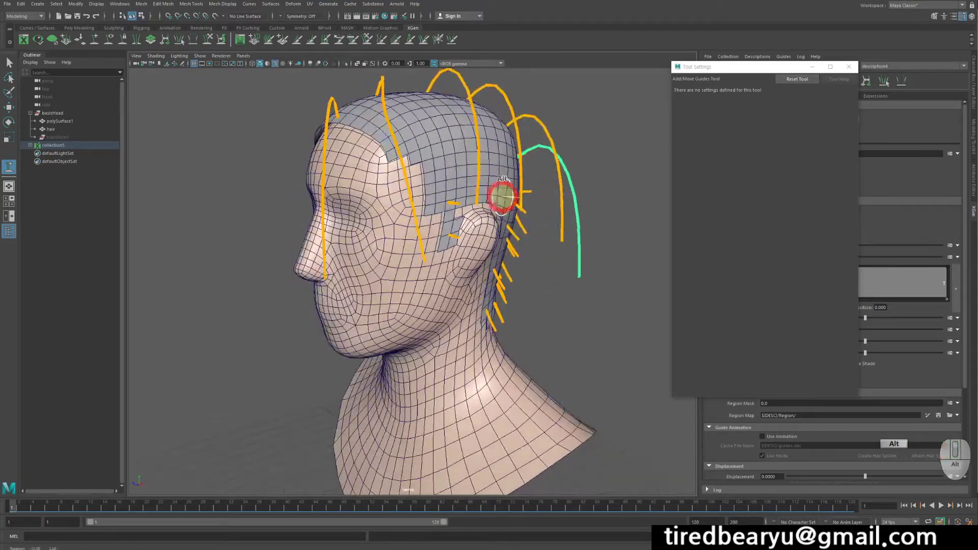
Select the two long guides on the crown and set their length to 0.5
key(w)
alt+drag(621, 299, 520, 172)
alt+drag(528, 224, 479, 235)
drag(774, 69, 641, 31)
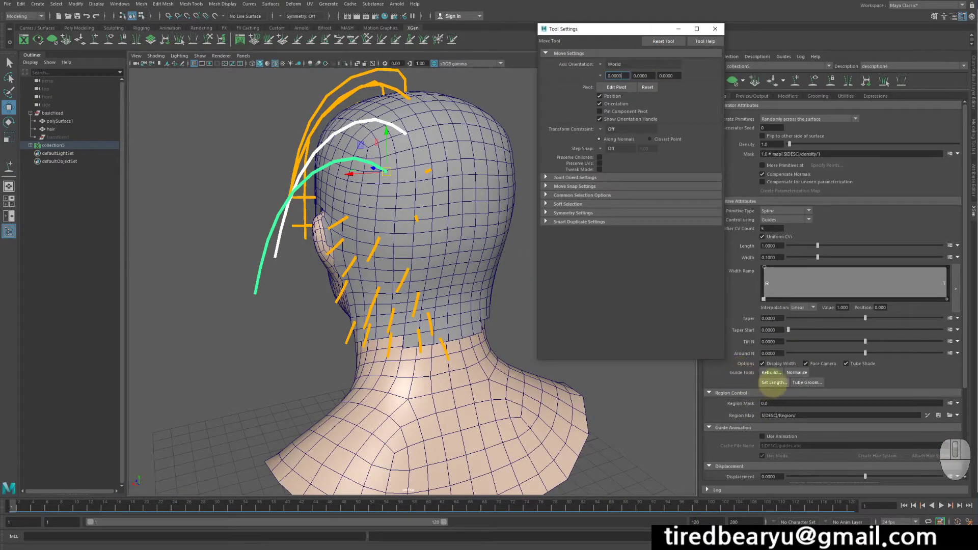
click(773, 382)
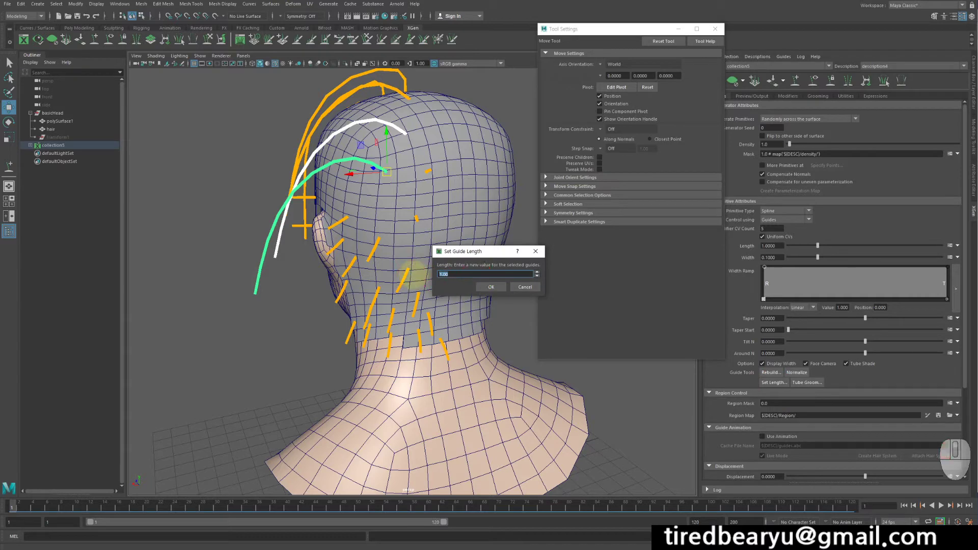
text(.5)
key(Return)
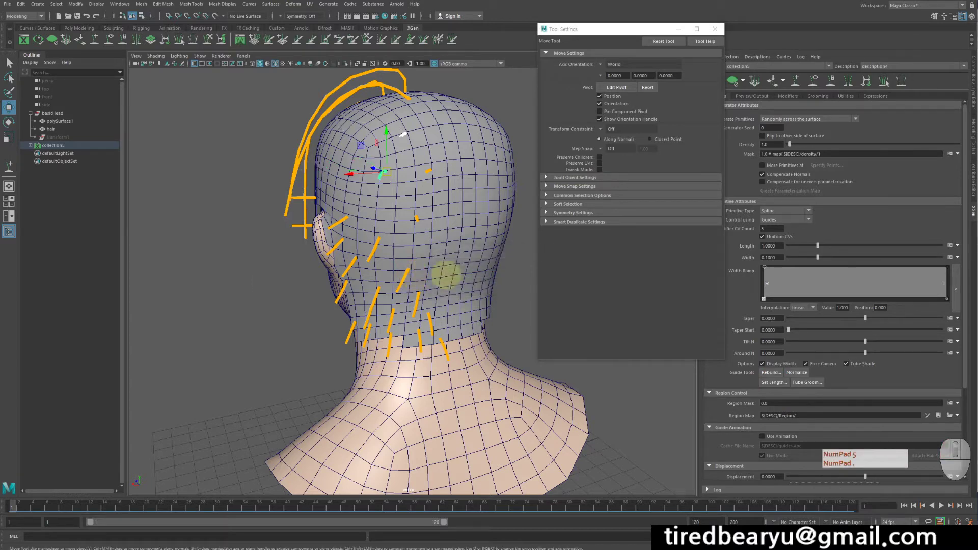
Set the length of the two selected crown guides to 5
alt+drag(418, 247, 371, 247)
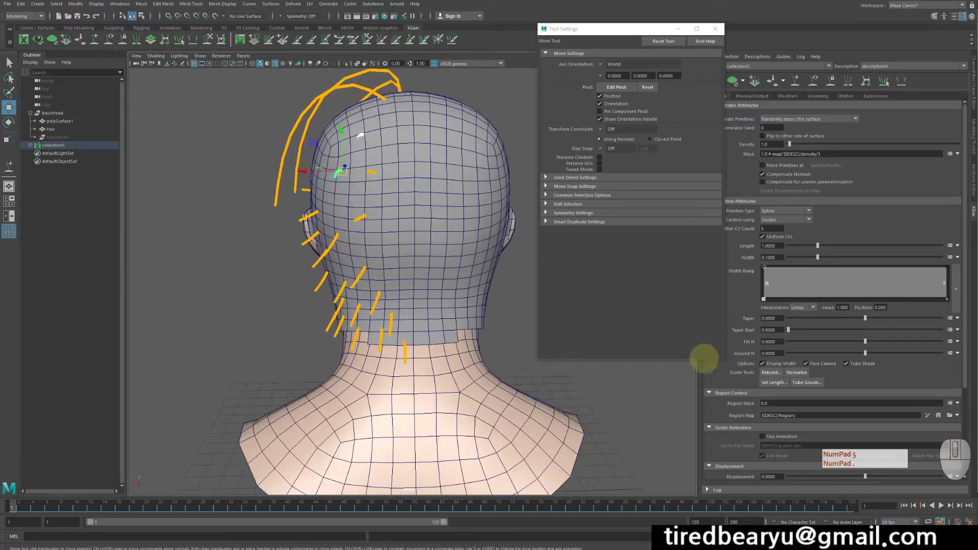
click(774, 382)
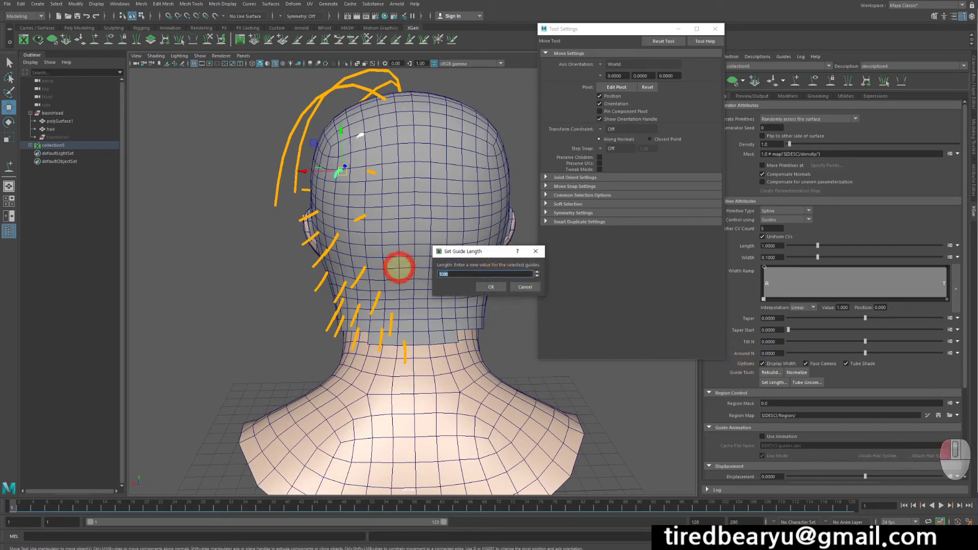
key(Return)
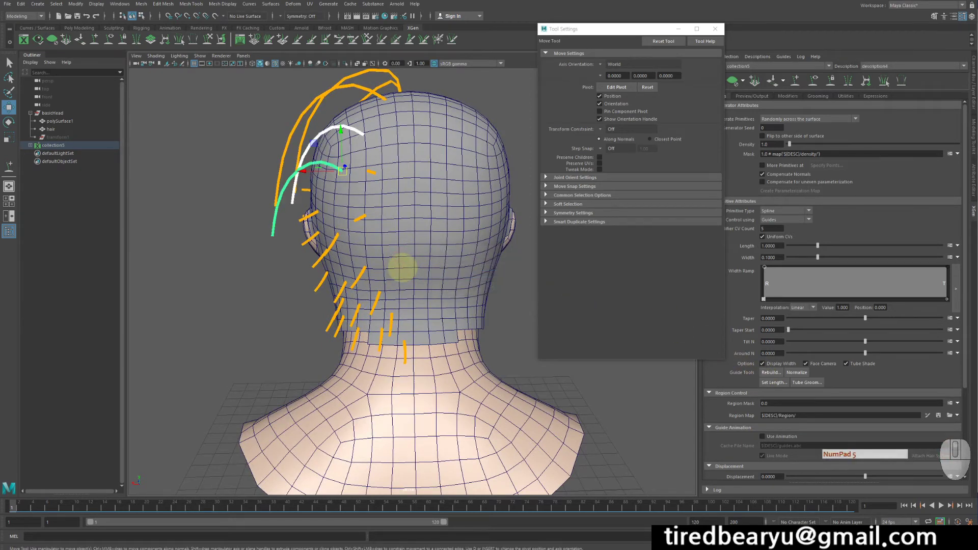
Sculpt the two lengthened crown guides with the Sculpt Guides tool so they curve outward and fall down the back of the head
mouse_move(400, 266)
alt+mouse_down()
mouse_move(457, 268)
mouse_move(423, 227)
alt+mouse_up()
click(212, 39)
mouse_move(373, 246)
mouse_down()
mouse_move(409, 245)
mouse_move(385, 153)
mouse_move(360, 148)
mouse_move(465, 200)
mouse_up()
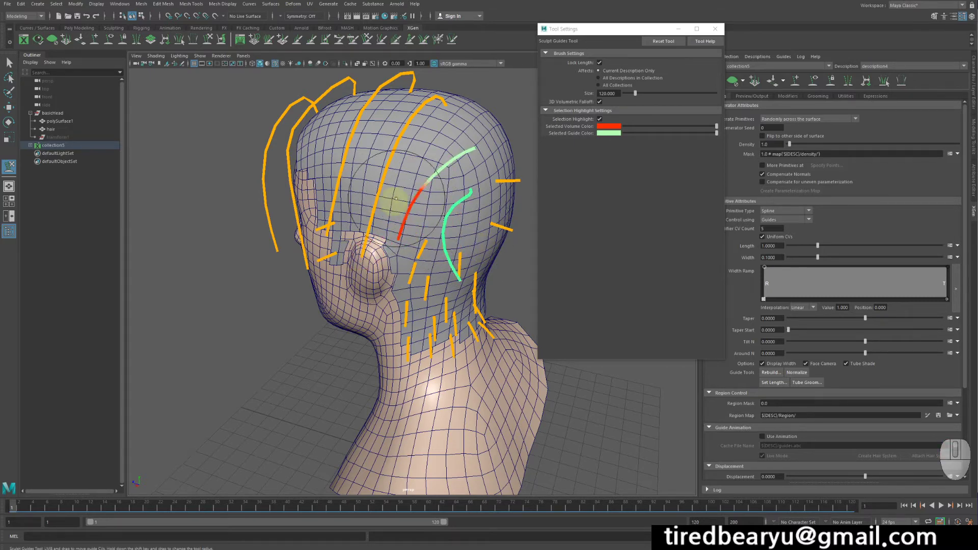
alt+drag(417, 187, 434, 232)
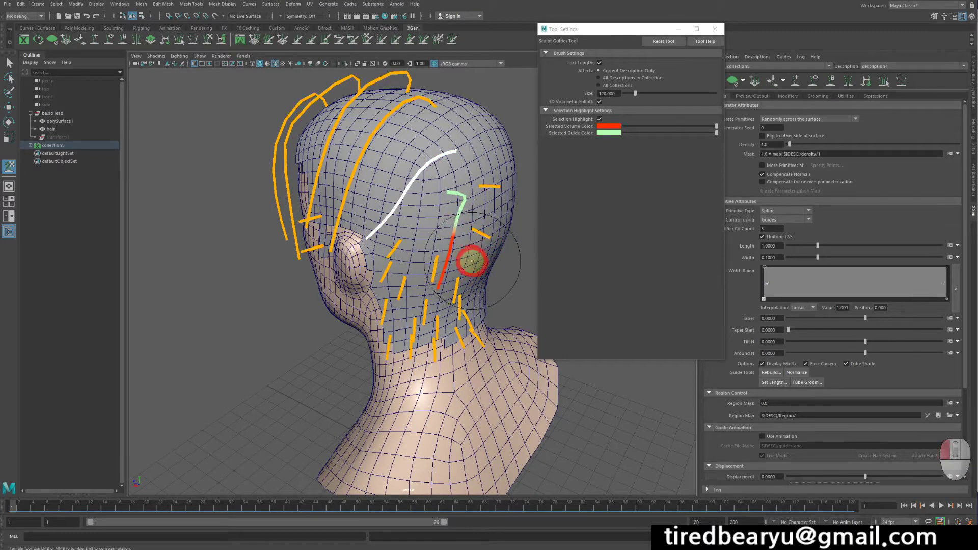
alt+drag(472, 261, 517, 237)
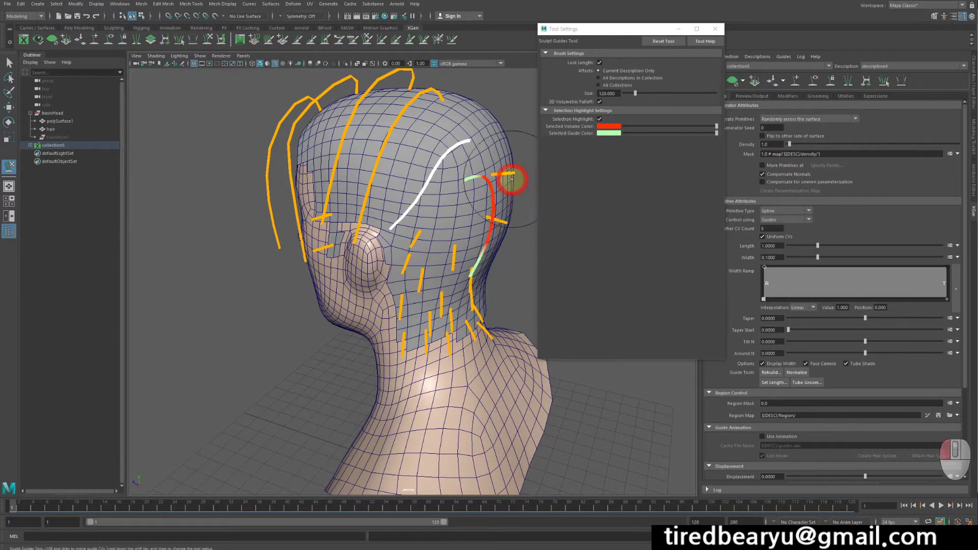
mouse_move(491, 120)
alt+mouse_down()
mouse_move(452, 125)
mouse_move(391, 101)
mouse_move(392, 92)
mouse_move(388, 118)
mouse_move(469, 131)
alt+mouse_up()
alt+middle_drag(473, 132, 441, 139)
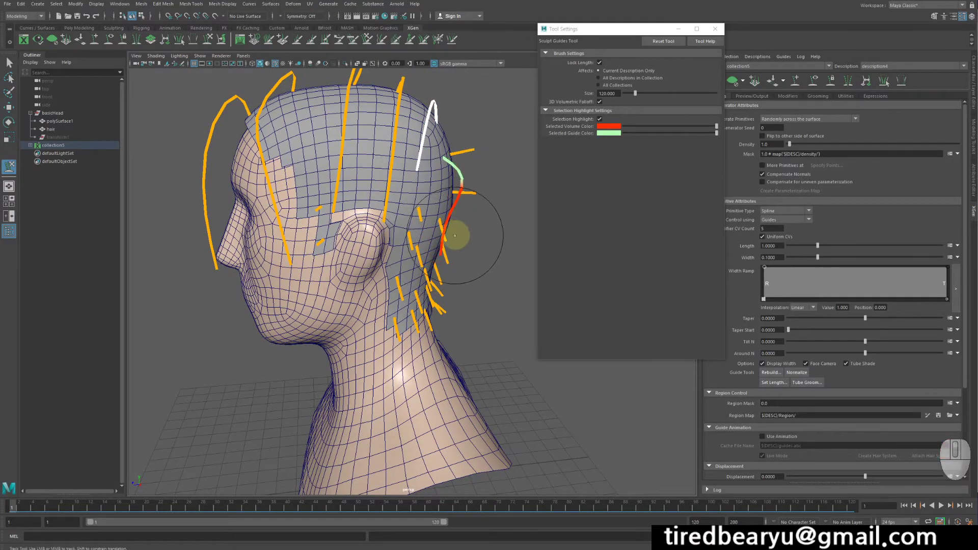
alt+drag(454, 235, 374, 228)
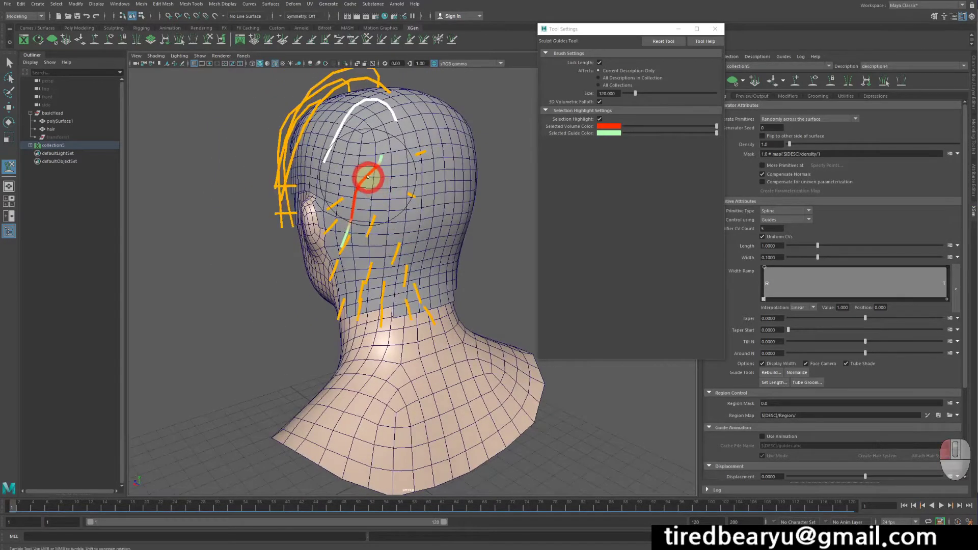
mouse_move(376, 149)
alt+mouse_down()
mouse_move(393, 168)
mouse_move(381, 219)
mouse_move(445, 207)
mouse_move(558, 144)
mouse_move(561, 160)
mouse_move(525, 164)
mouse_move(461, 140)
mouse_move(628, 111)
alt+mouse_up()
key(w)
click(715, 29)
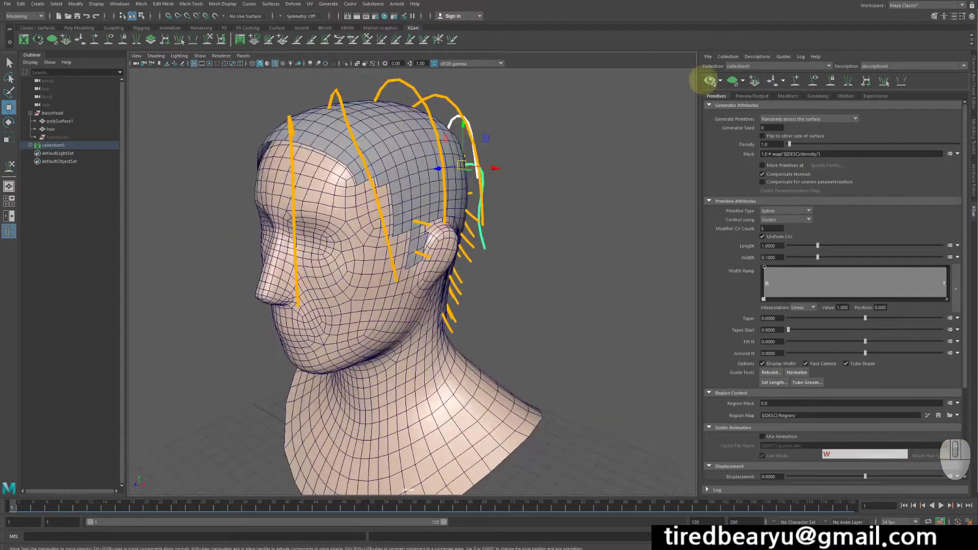
Preview the generated hair, inspect it from the side, back and front, and clear the preview
click(710, 80)
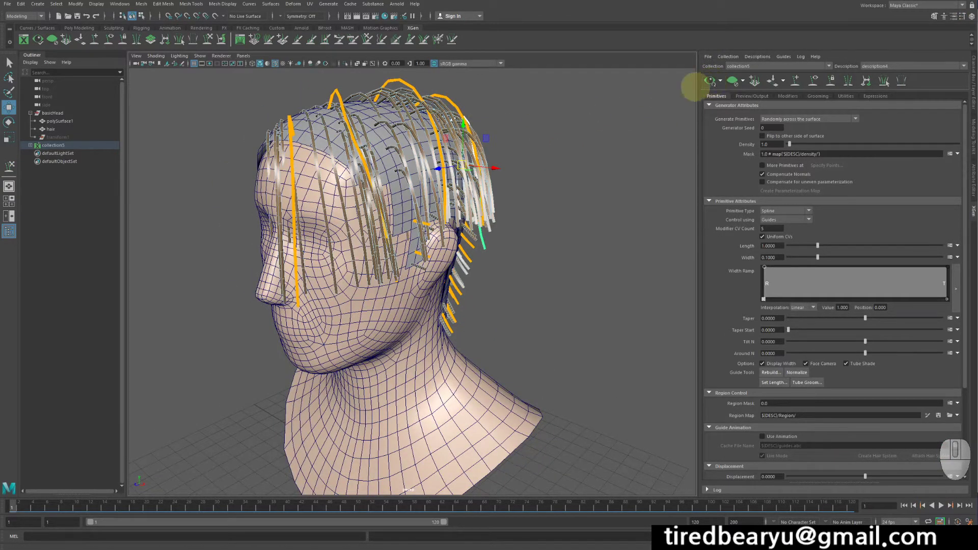
alt+drag(548, 163, 484, 347)
alt+drag(438, 178, 565, 163)
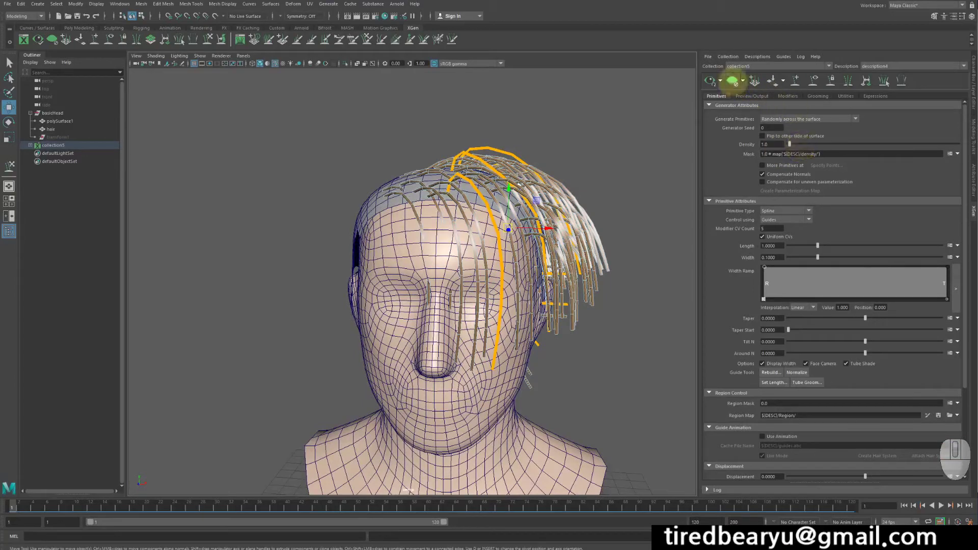
click(733, 80)
alt+drag(561, 137, 560, 132)
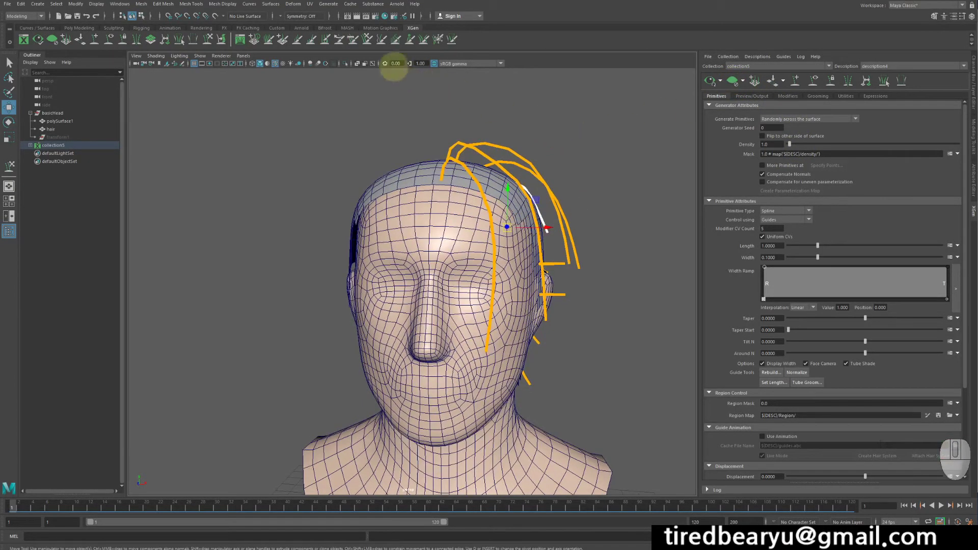
Select all the guides and mirror them to the opposite side of the head
drag(651, 464, 301, 130)
alt+drag(487, 157, 557, 142)
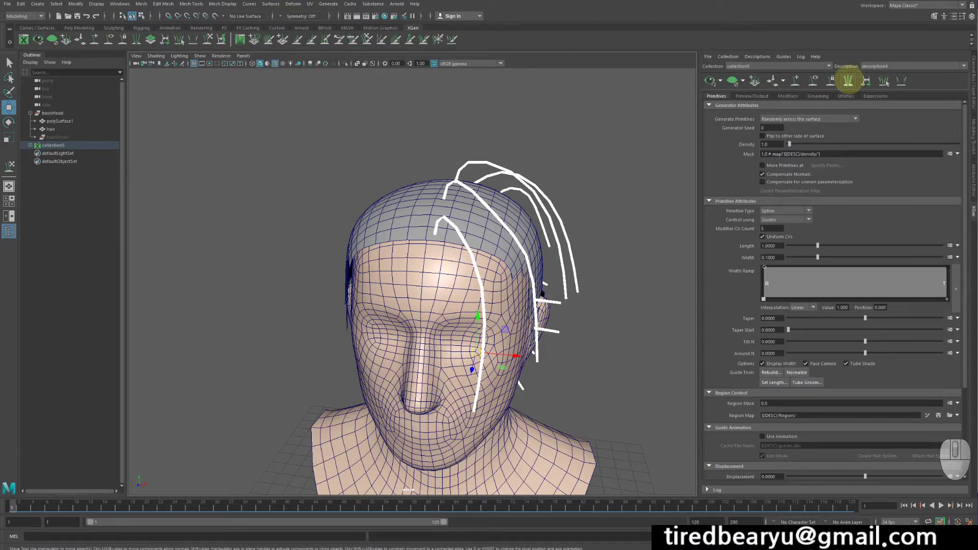
click(848, 80)
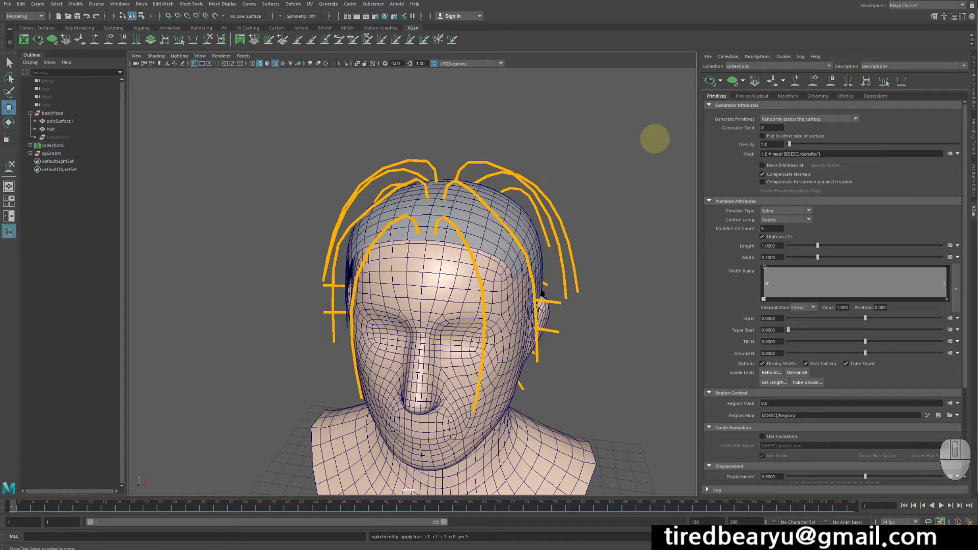
Generate the hair preview from the mirrored guides and inspect both sides of the head
alt+drag(653, 139, 600, 219)
click(709, 80)
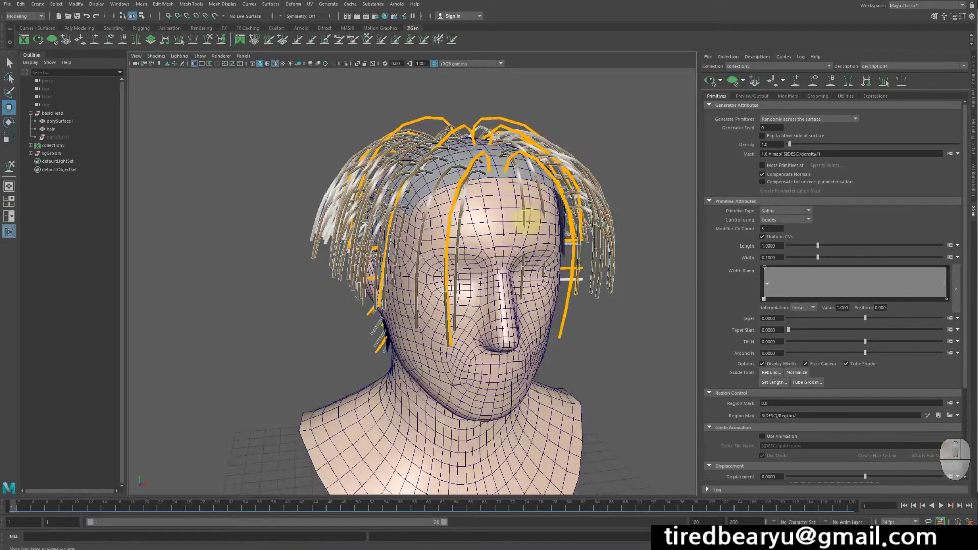
alt+drag(524, 219, 583, 140)
alt+drag(605, 255, 519, 170)
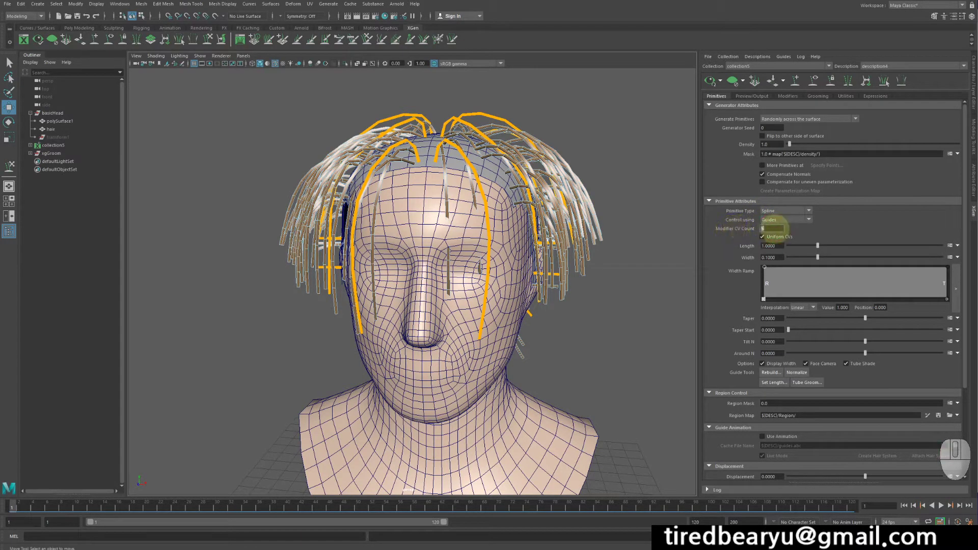
Set the modifier CV count of the hair splines to 10
double_click(773, 228)
text(10)
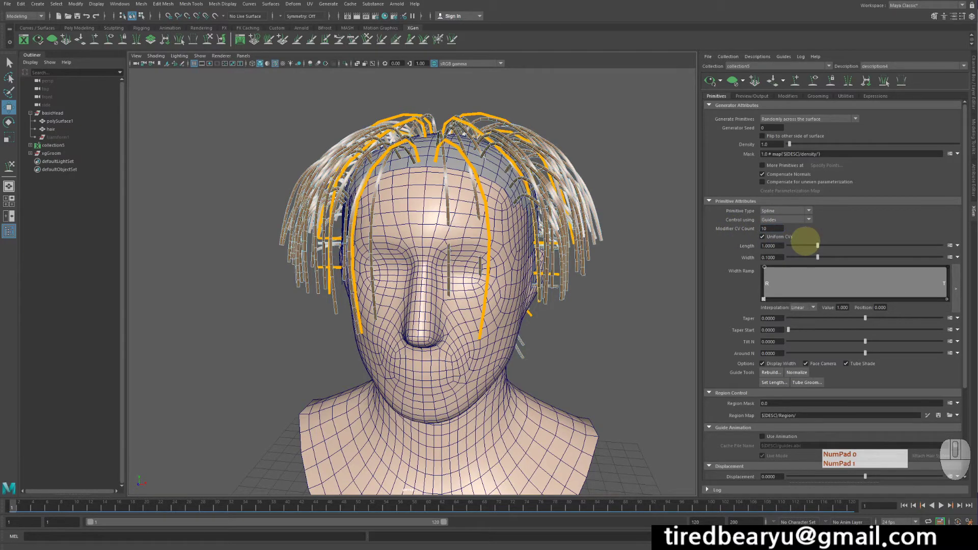
alt+drag(537, 260, 567, 208)
Set the modifier CV count of the hair splines to 20 for smoother strands
drag(770, 227, 734, 228)
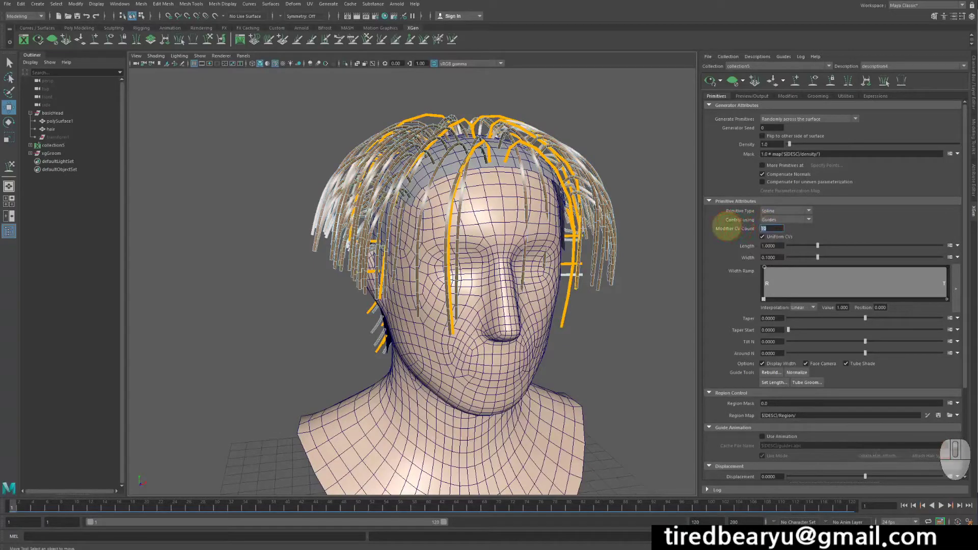
text(20)
alt+drag(459, 275, 596, 250)
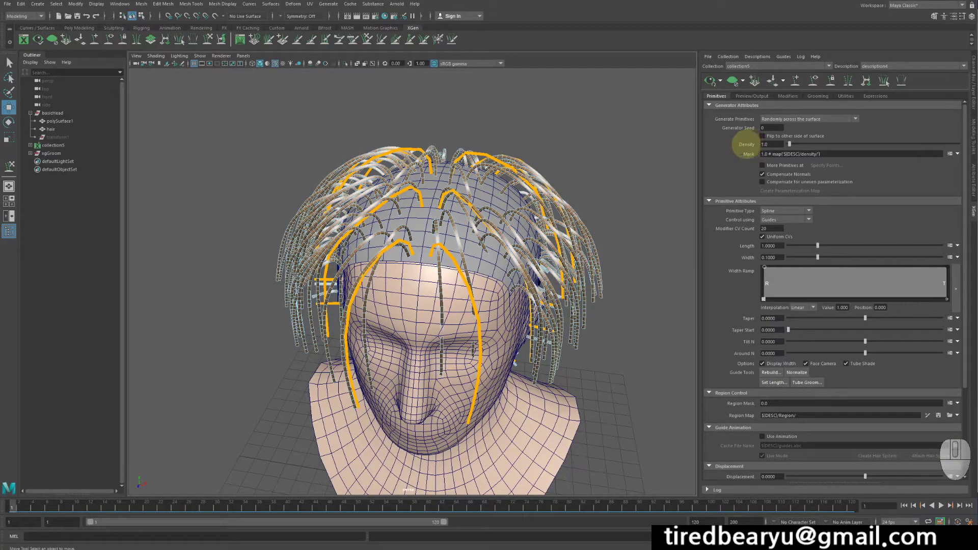
Raise the hair density to about 8 and check the coverage over the head
drag(789, 144, 813, 144)
alt+drag(579, 161, 608, 139)
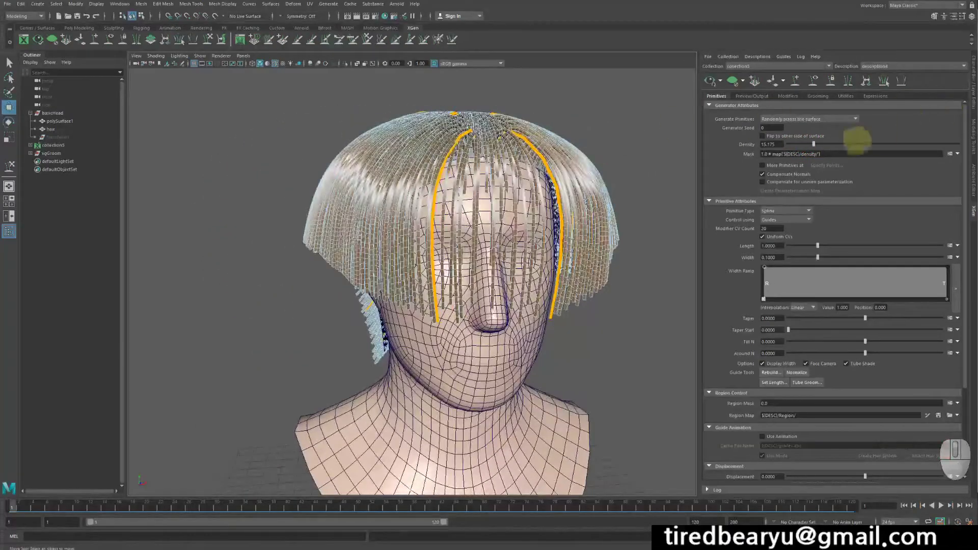
drag(814, 144, 801, 144)
alt+drag(599, 170, 631, 162)
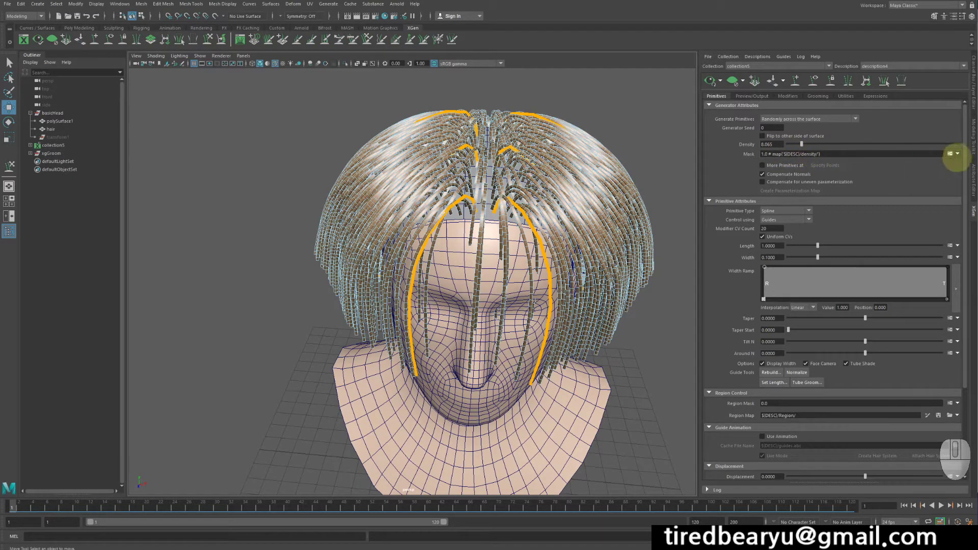
Create a paint map named mask with a white start color for the Mask attribute
click(957, 153)
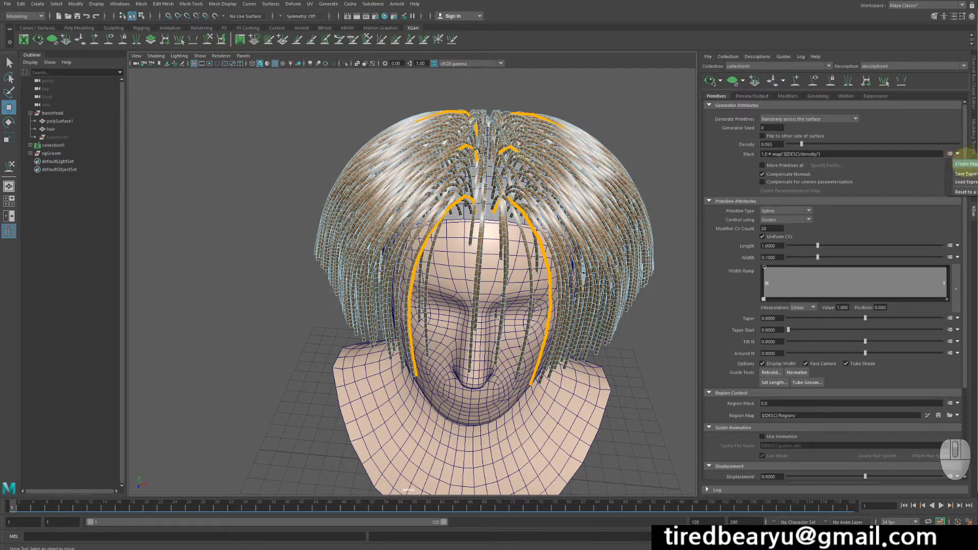
click(965, 163)
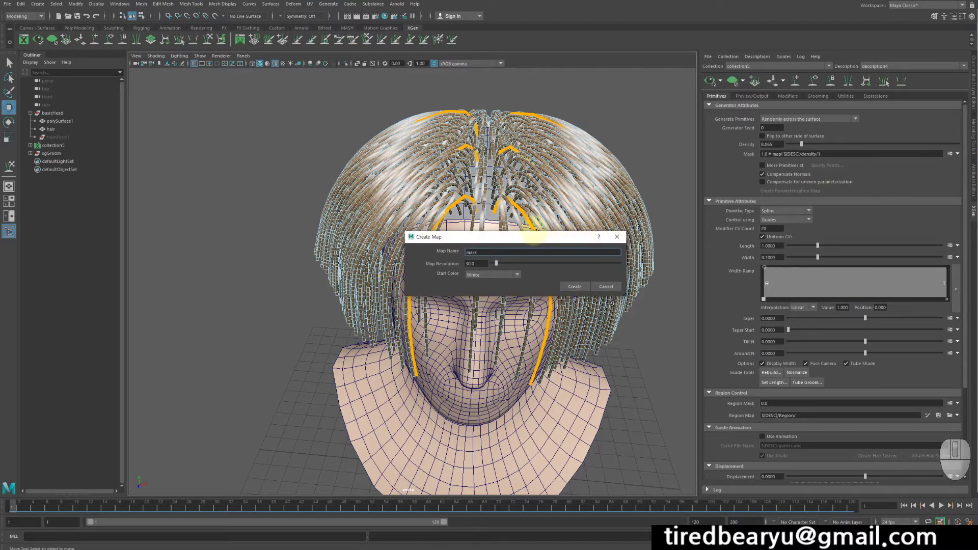
drag(522, 238, 649, 145)
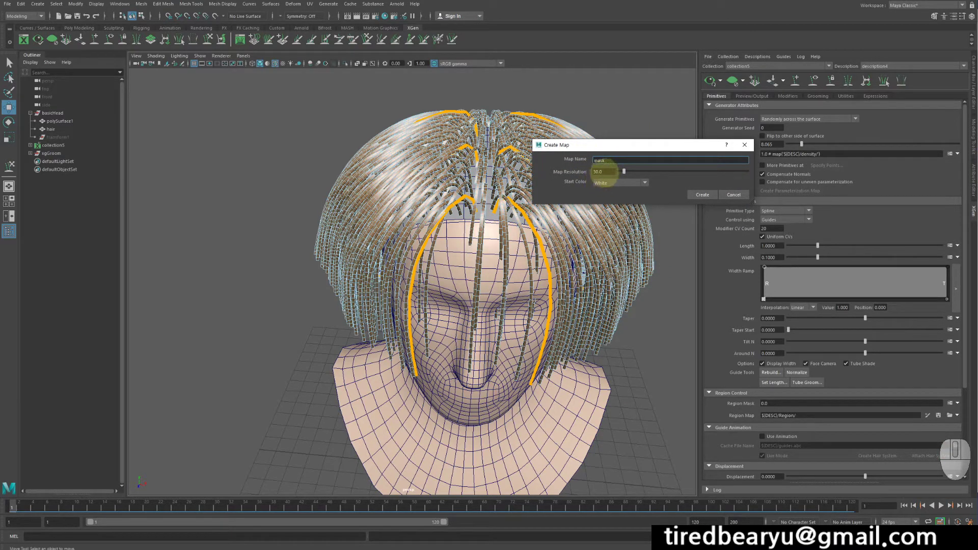
double_click(604, 172)
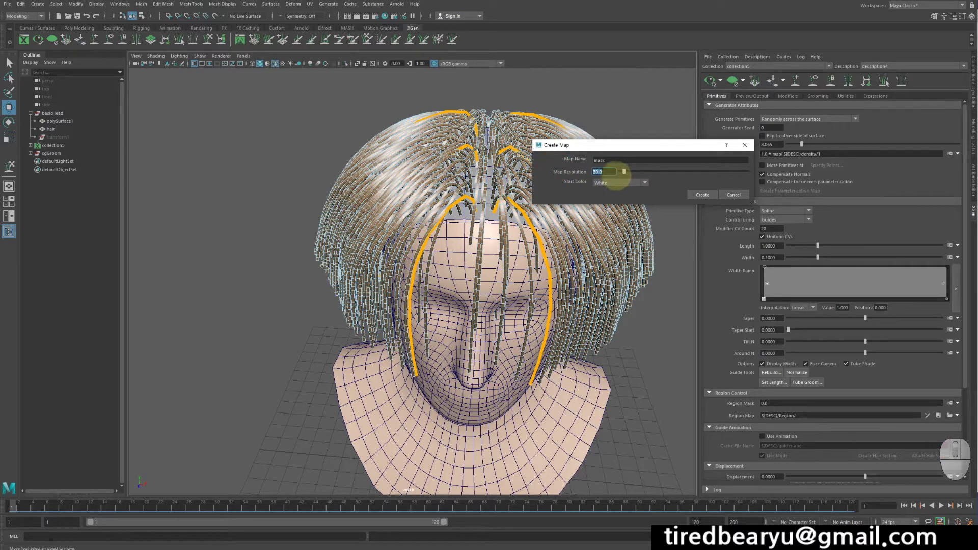
click(704, 195)
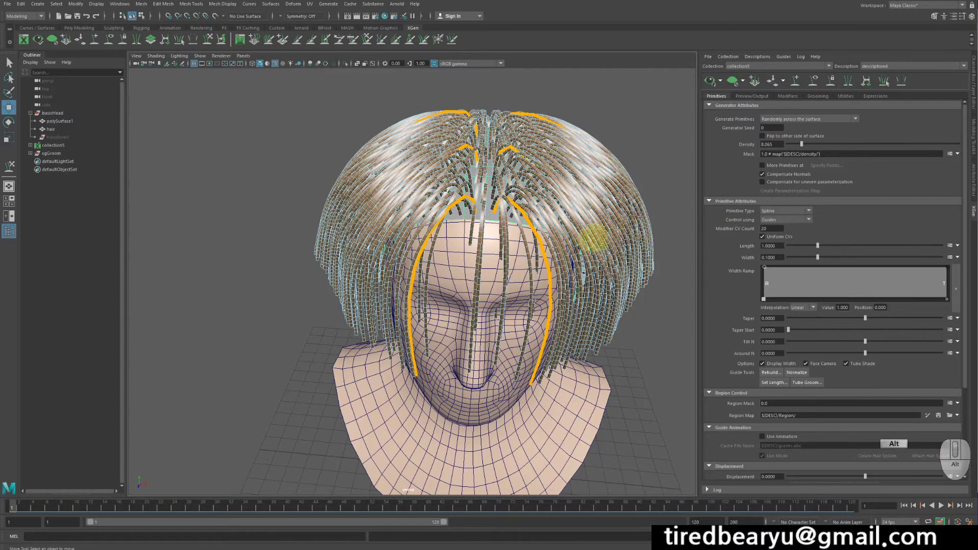
Open the 3D Paint tool settings and flood the scalp's mask map with black
mouse_move(593, 237)
alt+mouse_down()
mouse_move(539, 240)
mouse_move(537, 253)
mouse_move(588, 221)
mouse_move(504, 239)
mouse_move(575, 212)
alt+mouse_up()
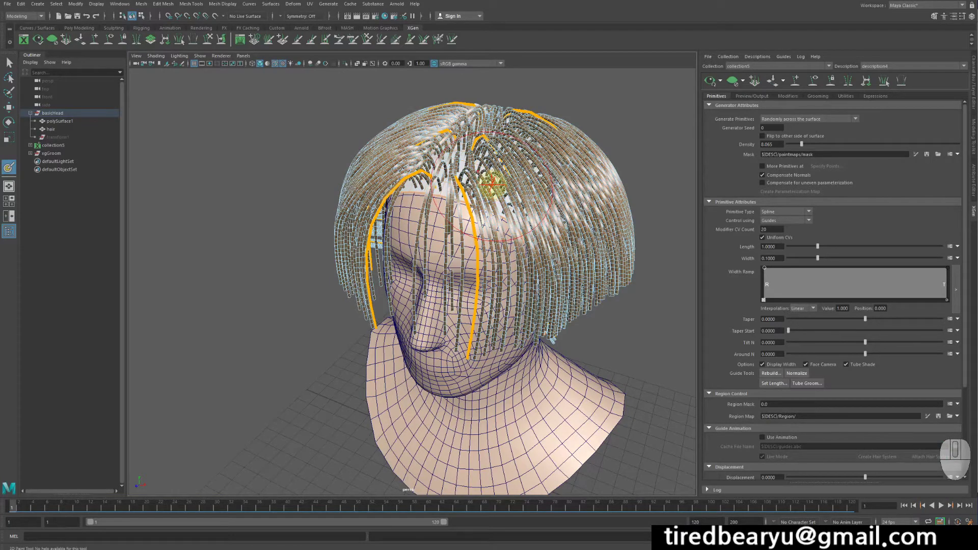
alt+drag(524, 192, 581, 218)
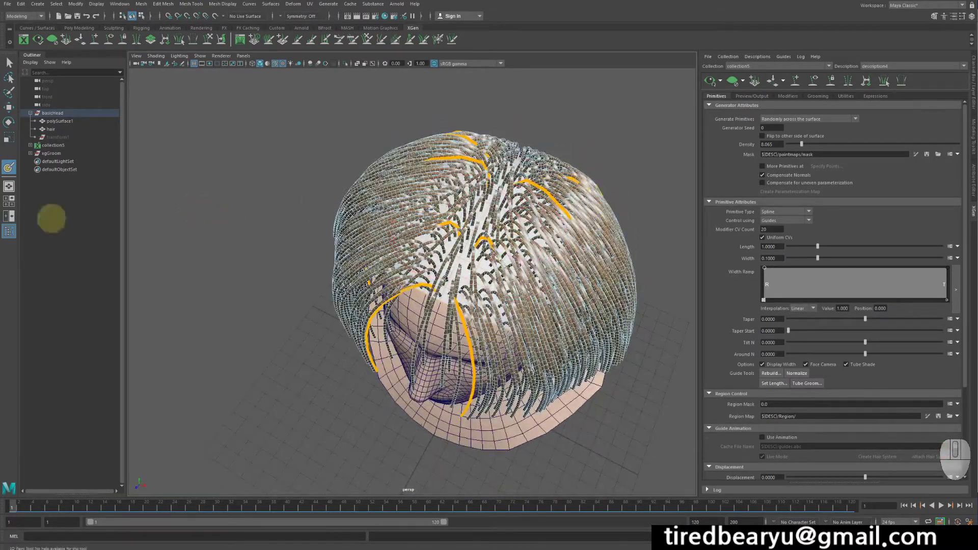
double_click(9, 167)
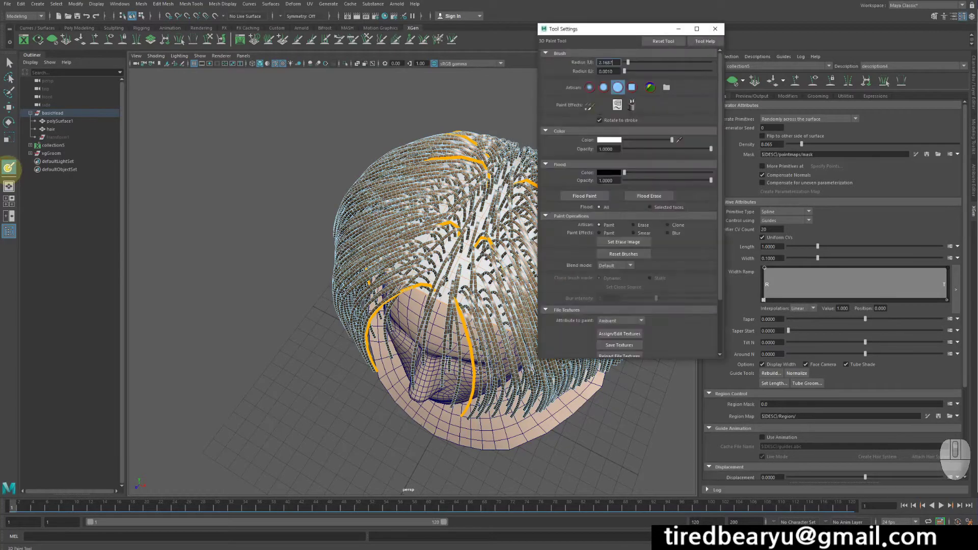
drag(580, 29, 192, 44)
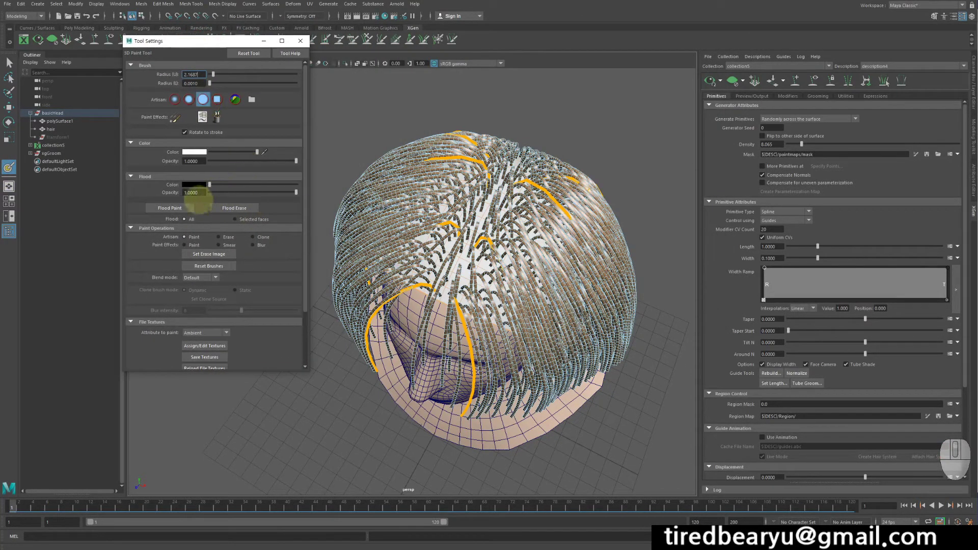
click(168, 208)
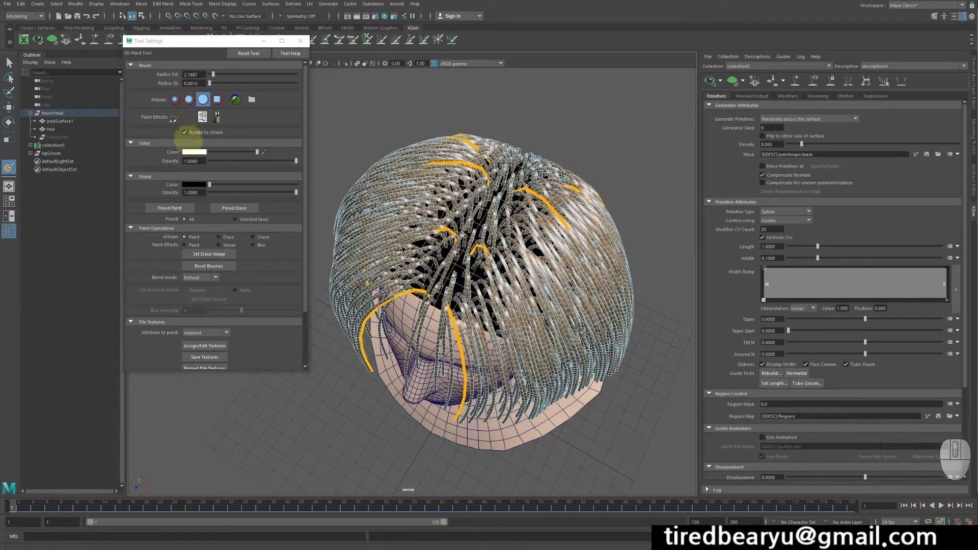
Set the paint color to white and paint a large area on the top of the scalp mask
click(217, 152)
mouse_move(219, 152)
mouse_down()
mouse_move(171, 153)
mouse_move(300, 153)
mouse_up()
mouse_move(463, 212)
alt+mouse_down()
mouse_move(458, 239)
mouse_move(499, 192)
mouse_move(512, 209)
mouse_move(626, 188)
alt+mouse_up()
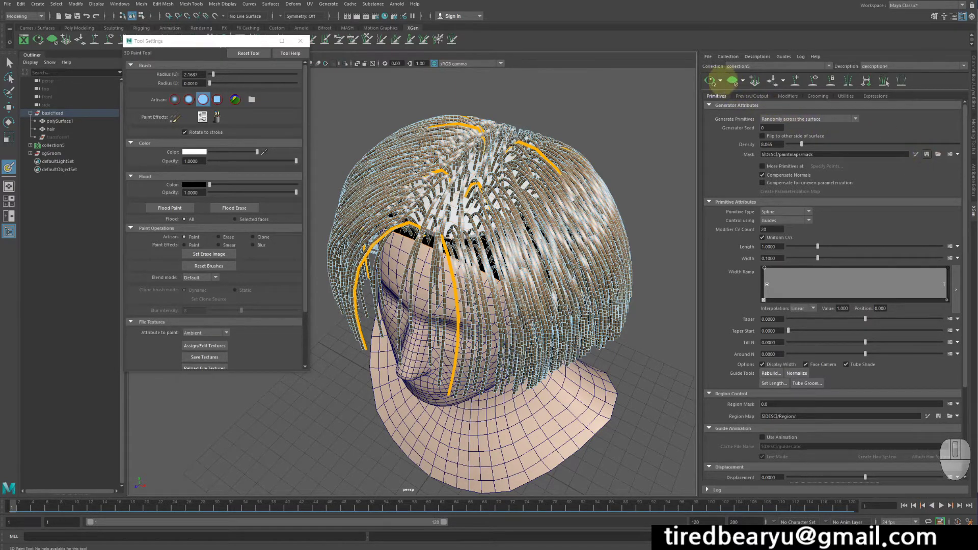
Clear and regenerate the hair preview to compare the hair with the painted mask
click(732, 80)
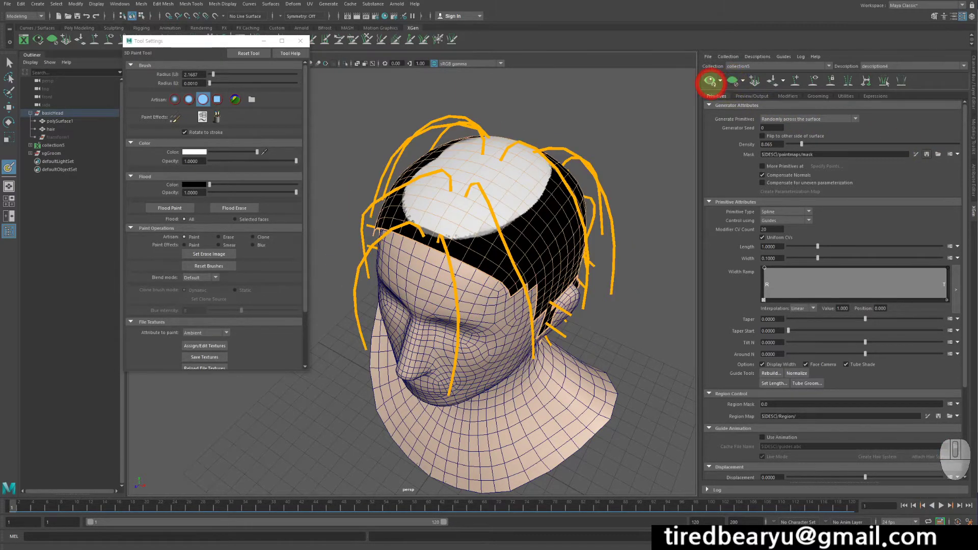
click(710, 80)
alt+drag(579, 136, 581, 178)
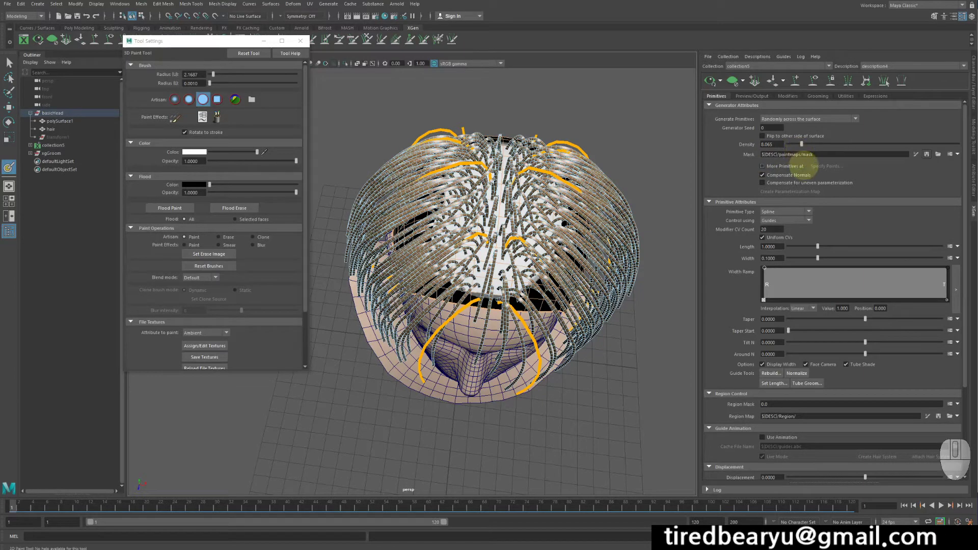
scroll(801, 161, down, 1)
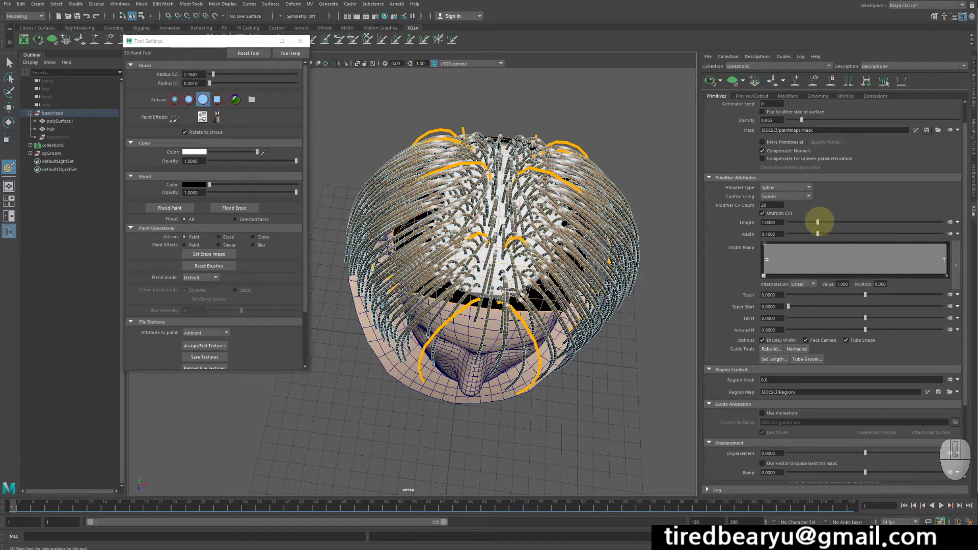
Try a shorter hair spline length and reset Length to 1
drag(818, 223, 727, 221)
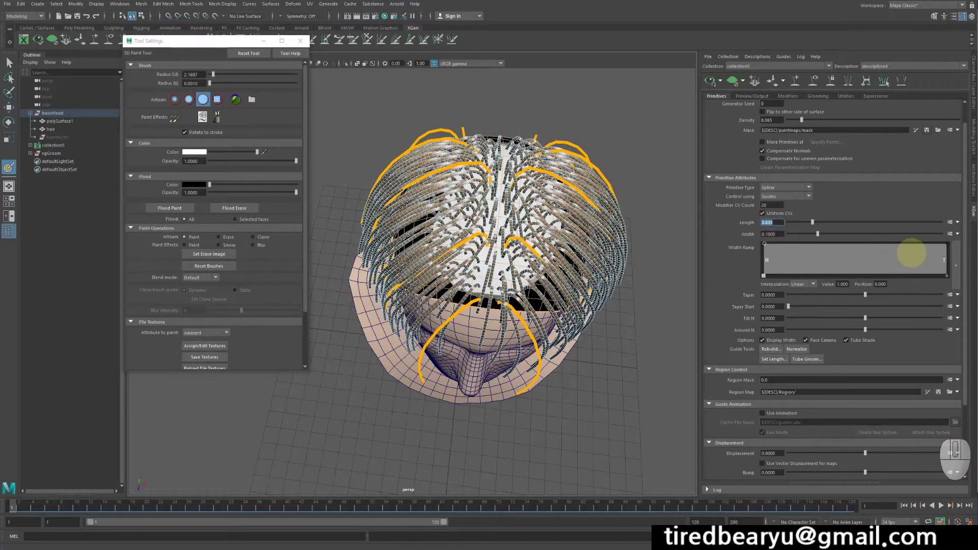
text(1)
key(Return)
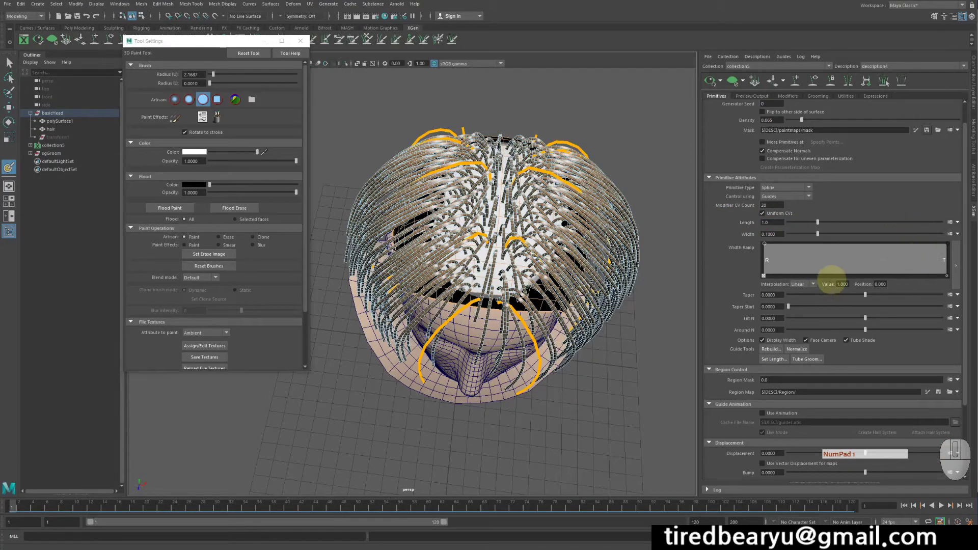
Set the spline Width to 0.12 and lower the width ramp's tip to value 0 at position 1
mouse_move(817, 233)
mouse_down()
mouse_move(843, 234)
mouse_move(823, 234)
mouse_up()
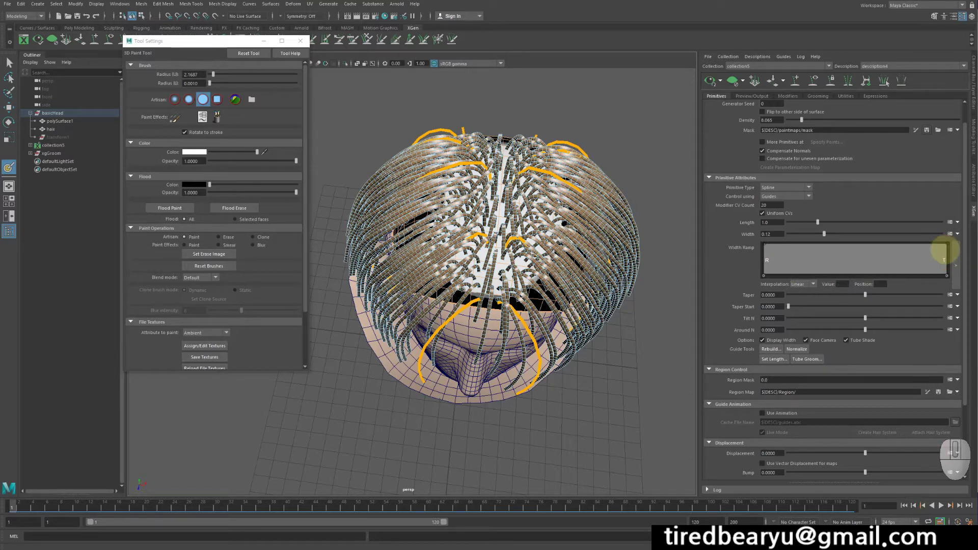
drag(945, 245, 945, 275)
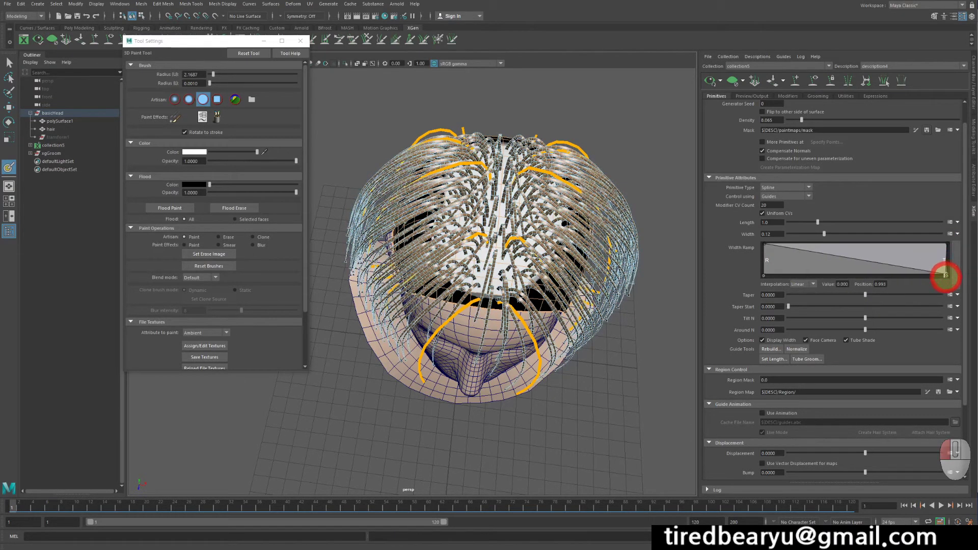
alt+drag(593, 305, 614, 273)
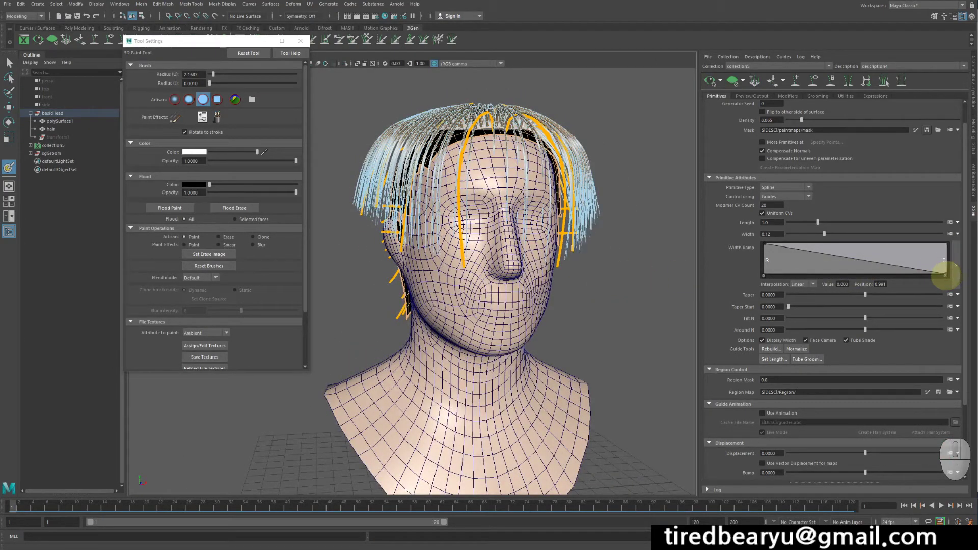
mouse_move(945, 275)
mouse_down()
mouse_move(948, 260)
mouse_move(951, 279)
mouse_up()
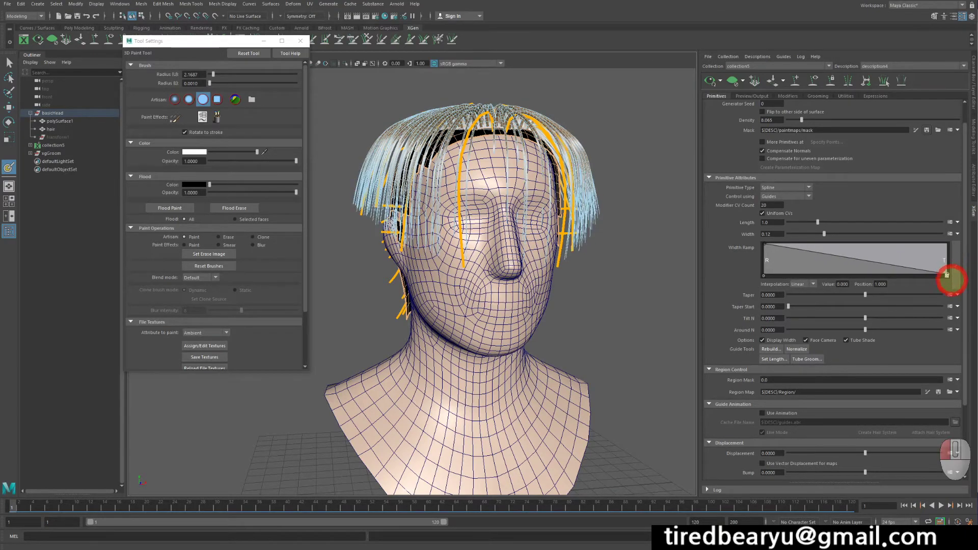
alt+drag(654, 283, 671, 309)
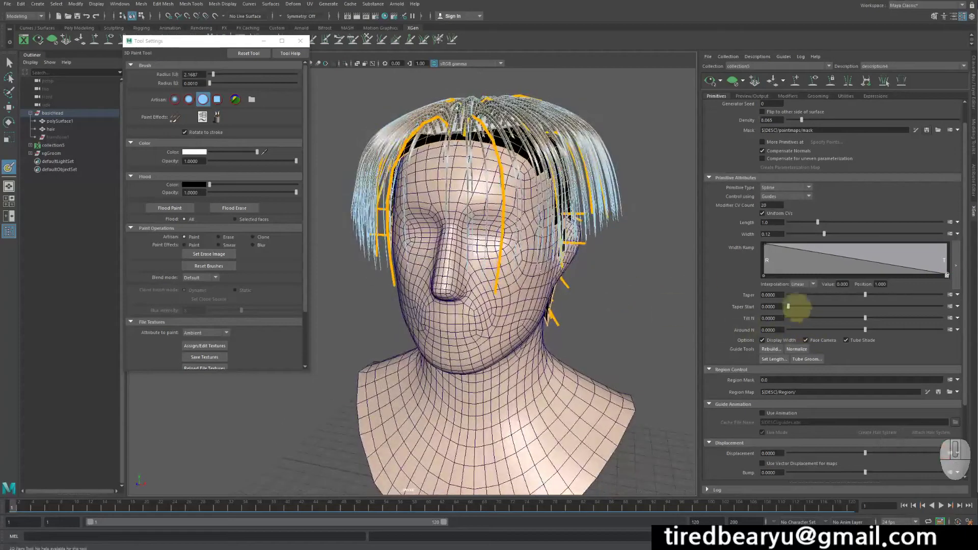
Try a Taper of 0.22 on the hair splines
mouse_move(865, 294)
mouse_down()
mouse_move(897, 295)
mouse_move(800, 294)
mouse_move(929, 295)
mouse_move(881, 295)
mouse_up()
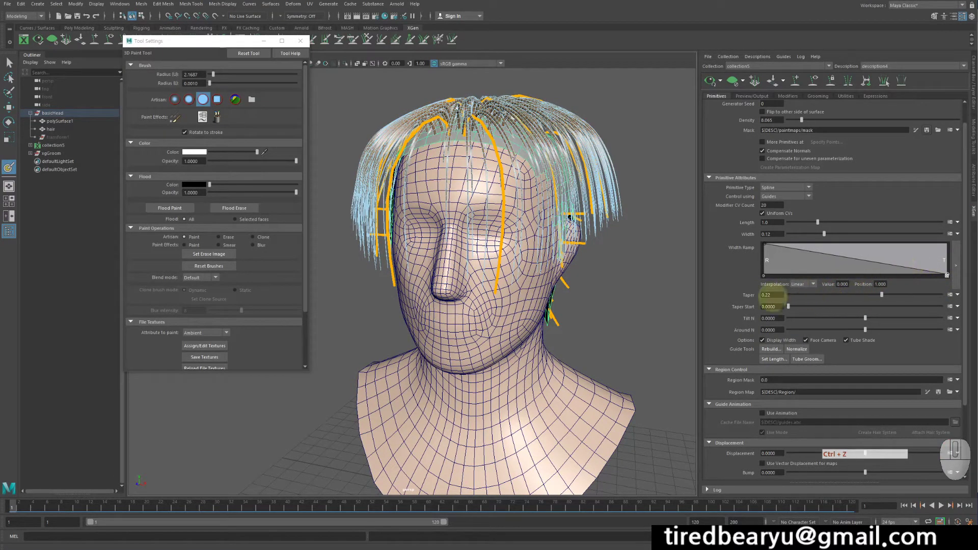
key(ctrl+z)
key(ctrl+z)
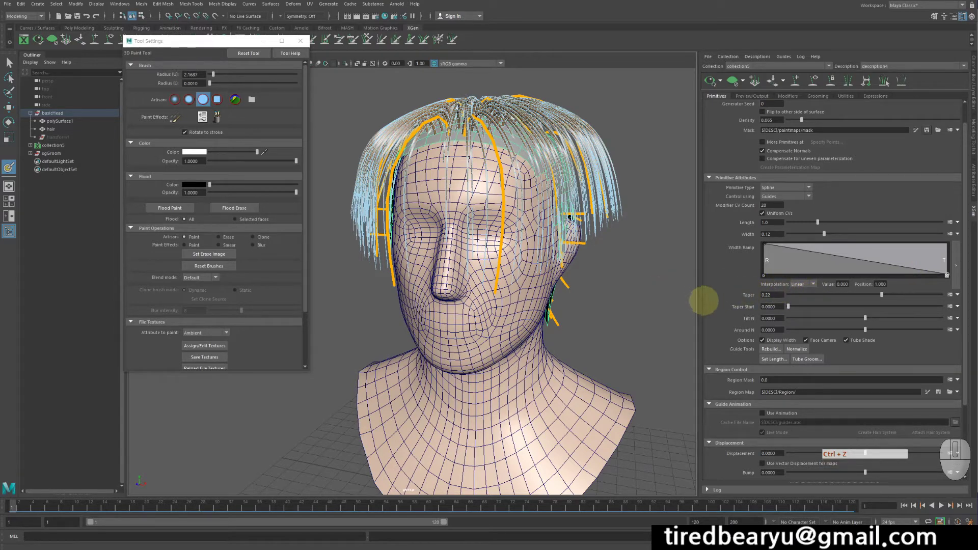
key(alt+z)
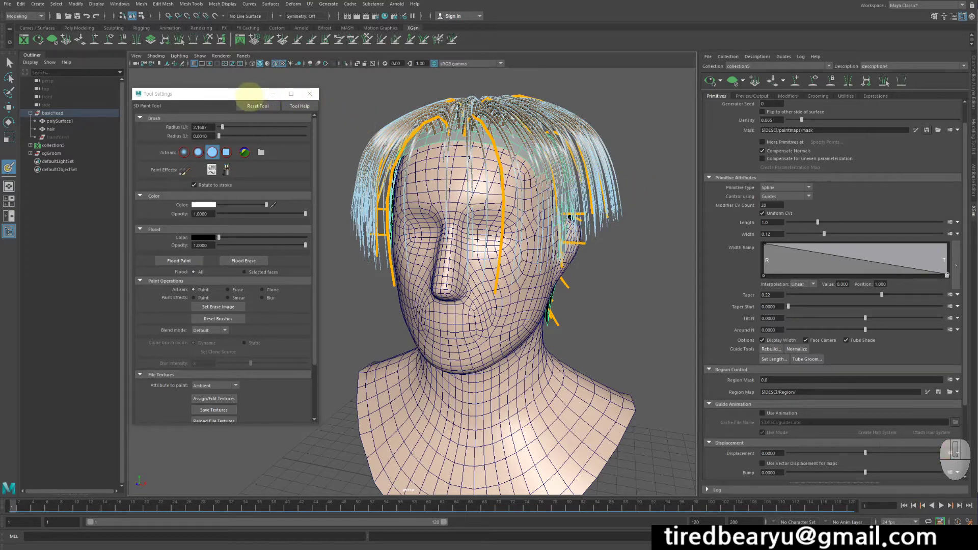
Create a paint map named regionMask with a white start color for the Region Mask attribute
drag(250, 99, 230, 93)
mouse_move(523, 192)
mouse_down()
mouse_move(626, 239)
mouse_move(596, 220)
mouse_move(617, 234)
mouse_move(563, 308)
mouse_move(619, 284)
mouse_move(567, 281)
mouse_up()
click(938, 392)
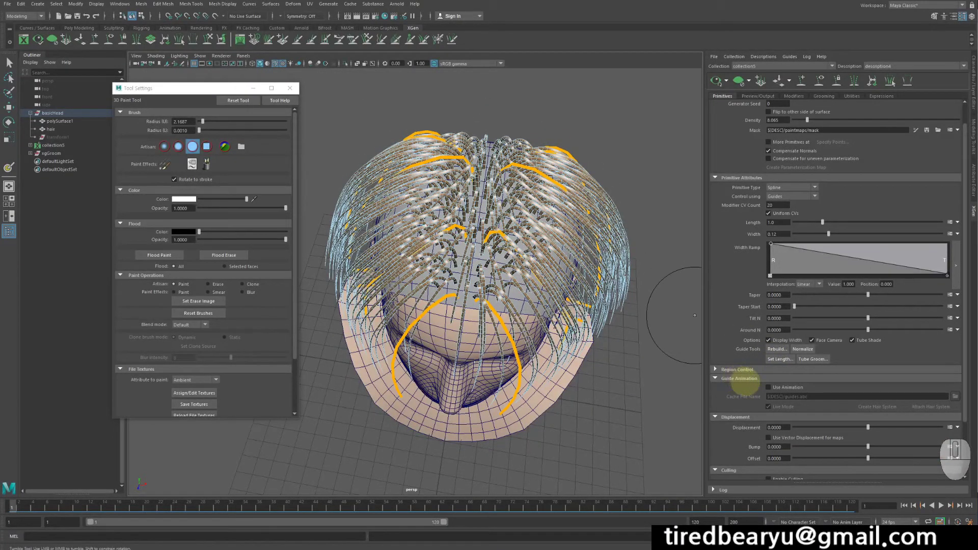
click(737, 369)
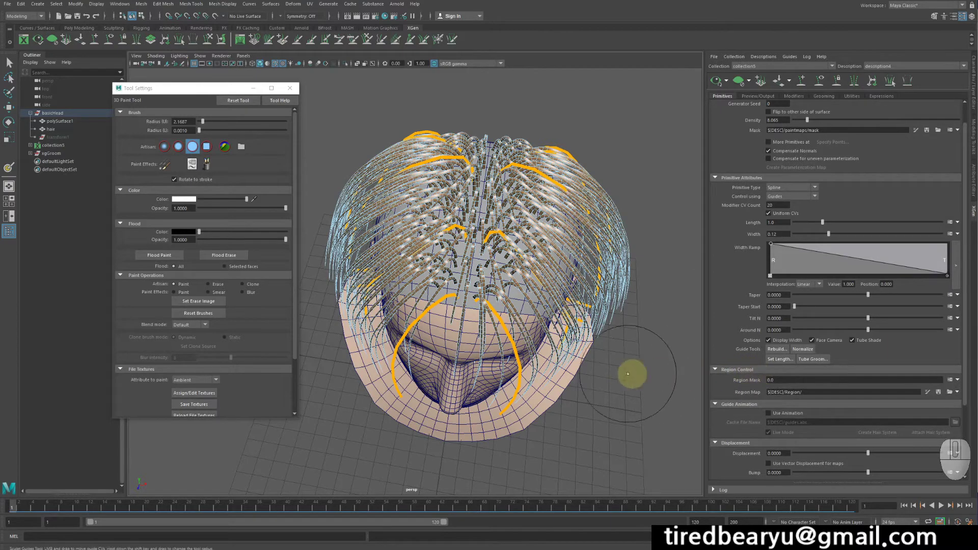
alt+drag(628, 371, 583, 323)
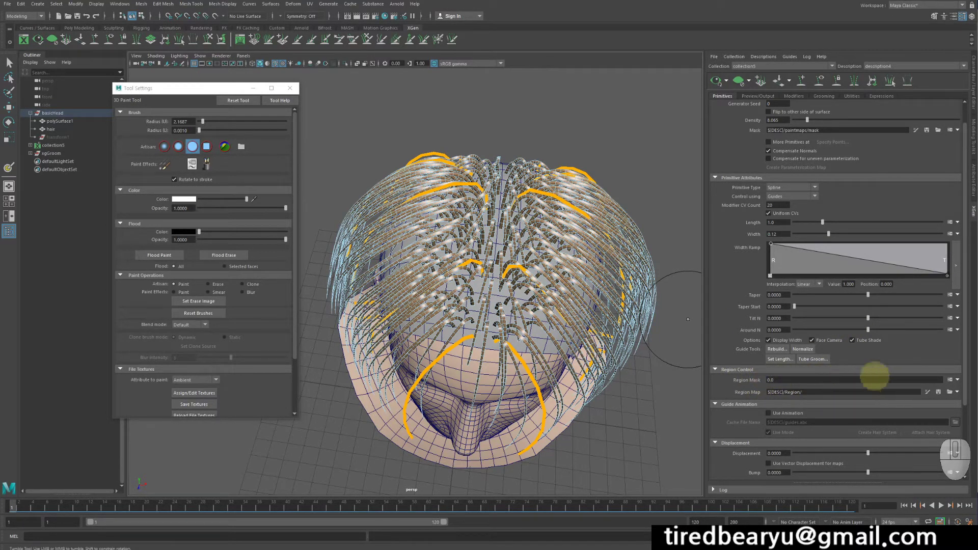
scroll(866, 387, down, 2)
click(957, 331)
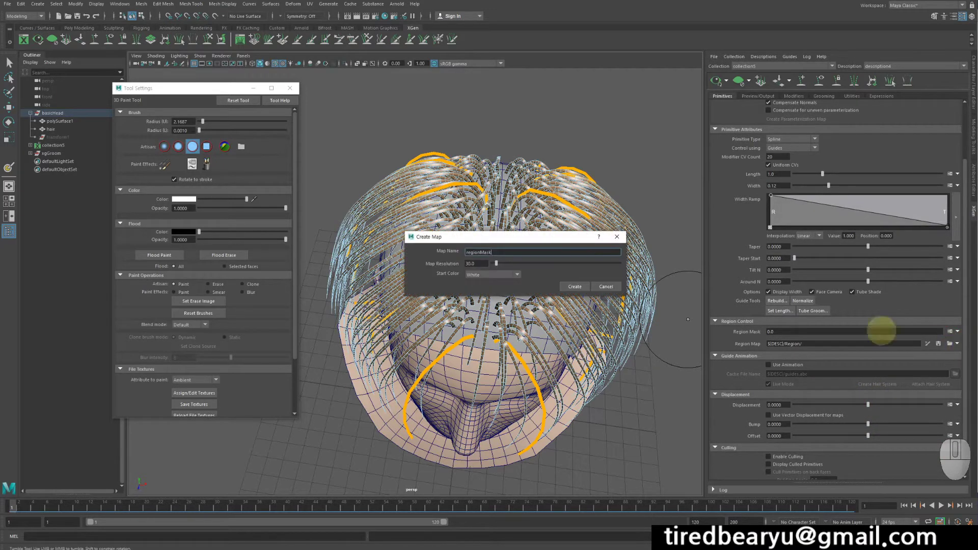
drag(509, 235, 641, 136)
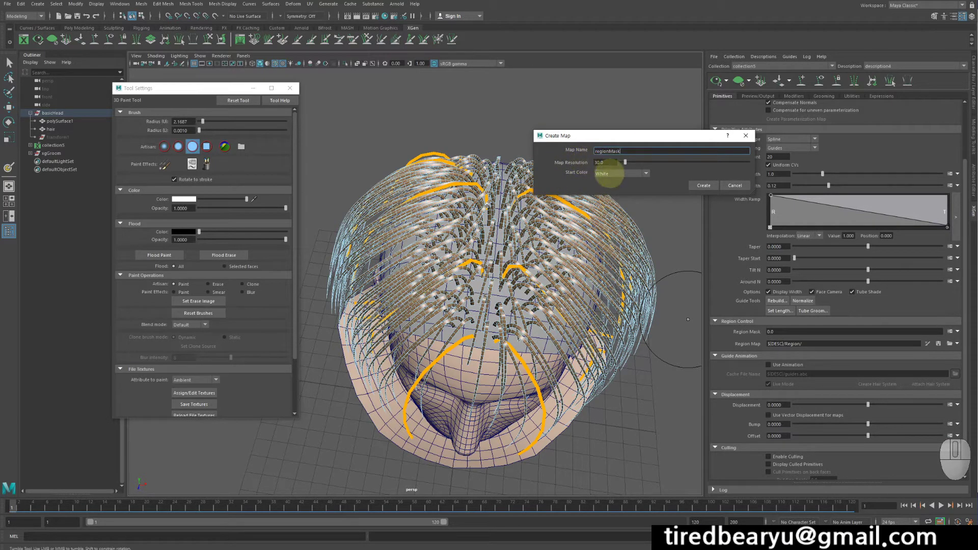
click(610, 175)
click(619, 175)
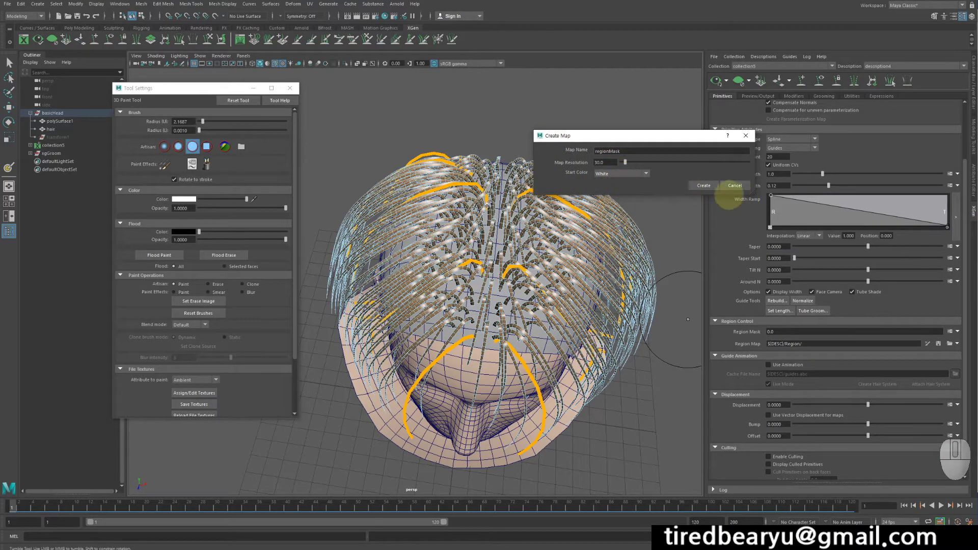
click(702, 186)
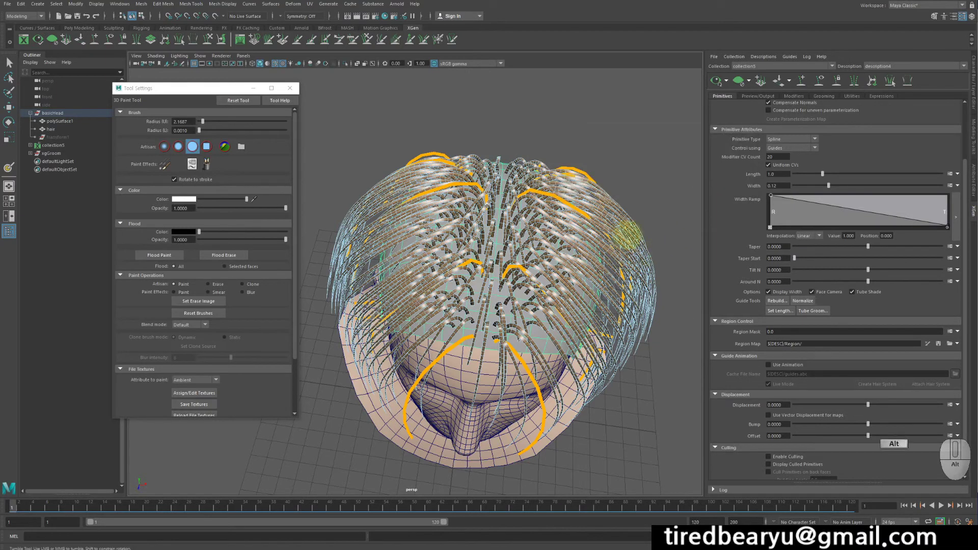
Display the region mask texture, set the paint color to red and paint over the head's left half of the scalp
alt+drag(618, 231, 536, 237)
key(6)
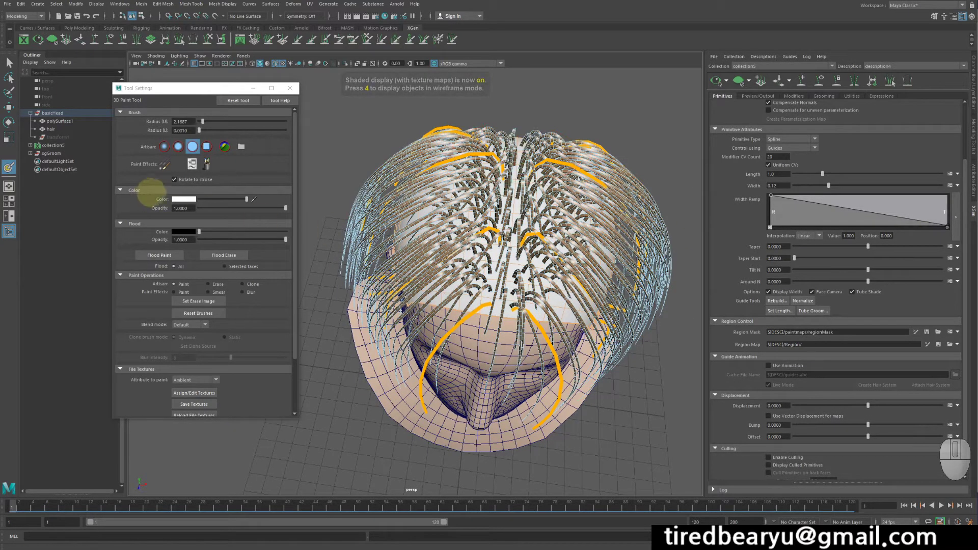
click(188, 199)
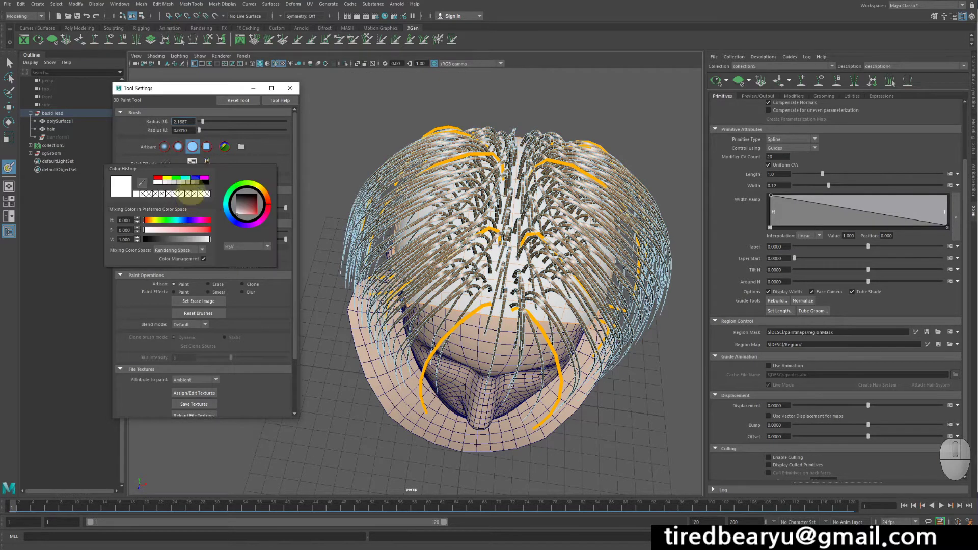
click(159, 178)
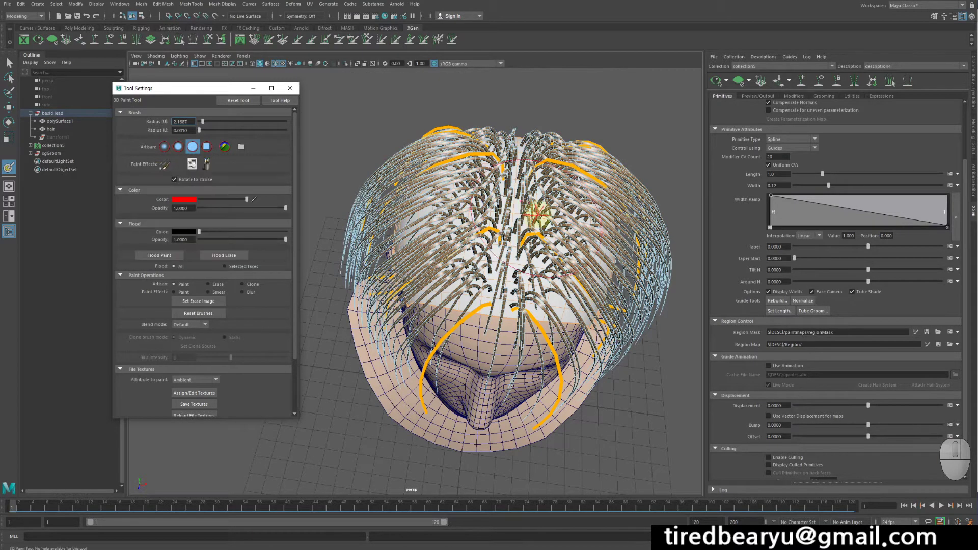
alt+drag(497, 211, 536, 218)
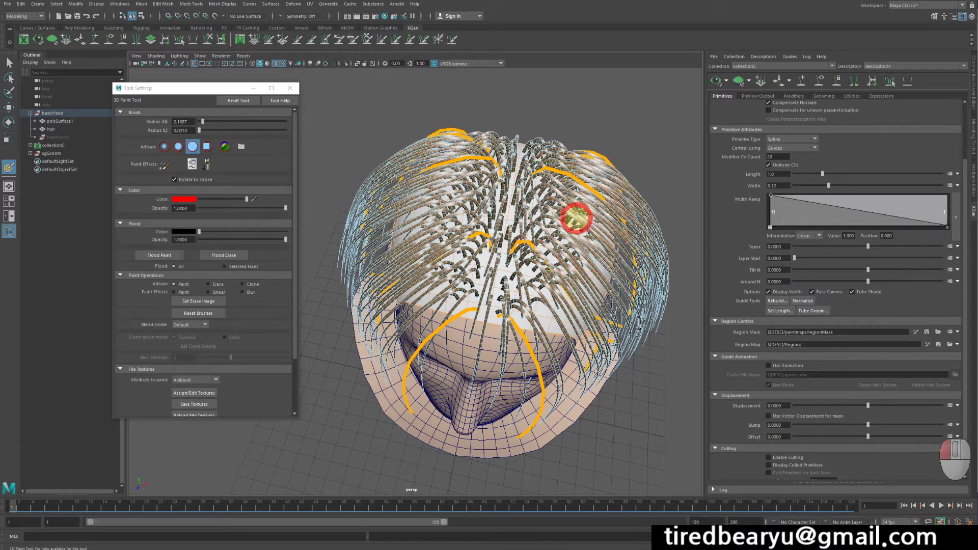
drag(577, 218, 562, 305)
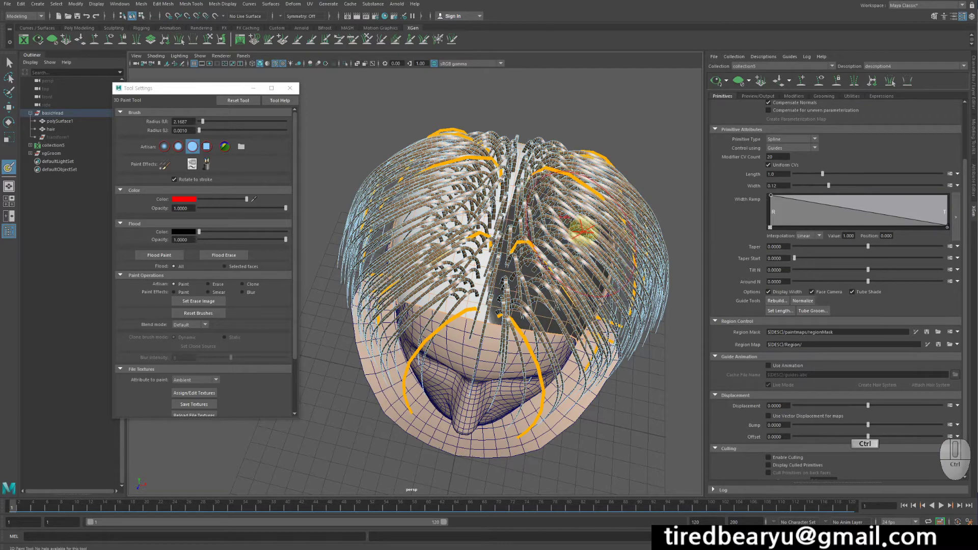
mouse_move(581, 232)
alt+mouse_down()
mouse_move(578, 245)
mouse_move(578, 226)
alt+mouse_up()
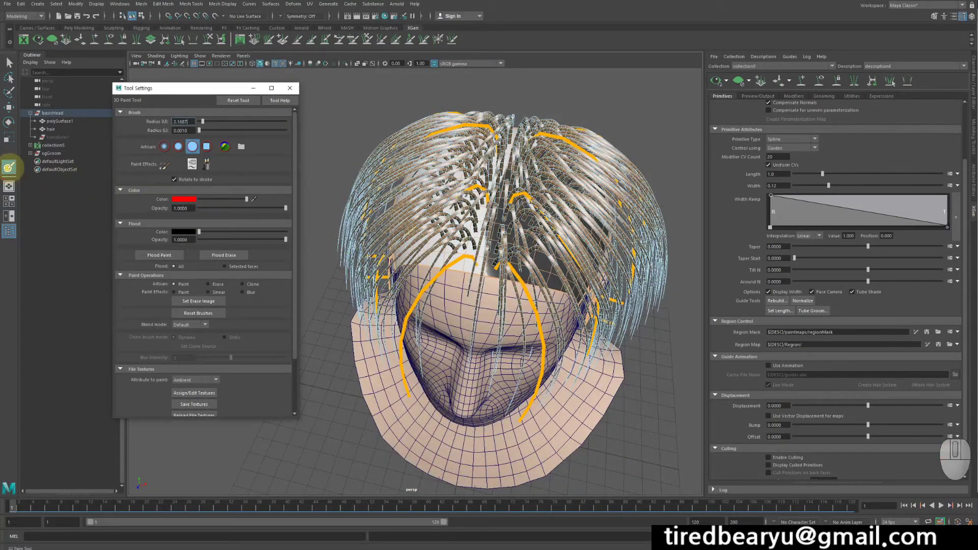
Try extending the painted region mask across the middle of the scalp and undo the strokes
alt+drag(510, 184, 510, 192)
mouse_move(578, 209)
mouse_down()
mouse_move(570, 265)
mouse_move(527, 291)
mouse_move(546, 291)
mouse_up()
key(ctrl+z)
mouse_move(227, 197)
mouse_down()
mouse_move(189, 199)
mouse_move(309, 197)
mouse_up()
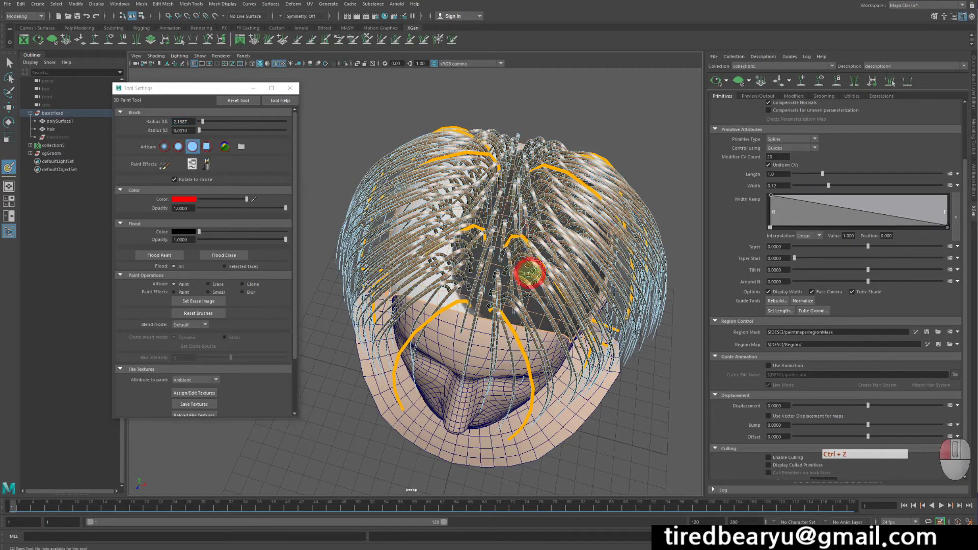
key(ctrl+z)
alt+drag(573, 252, 572, 249)
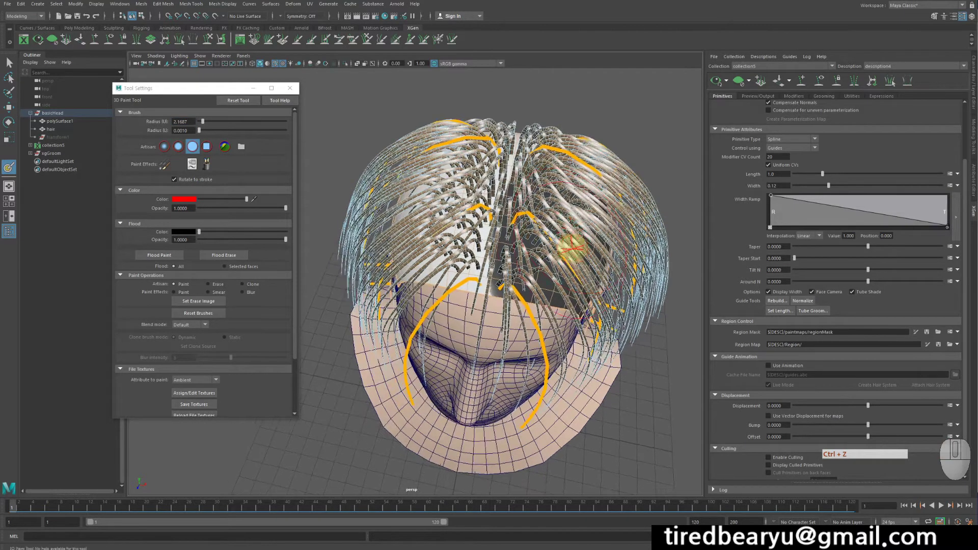
Try painting the head's right side of the scalp in yellow, undo it and restore the red paint color
click(185, 198)
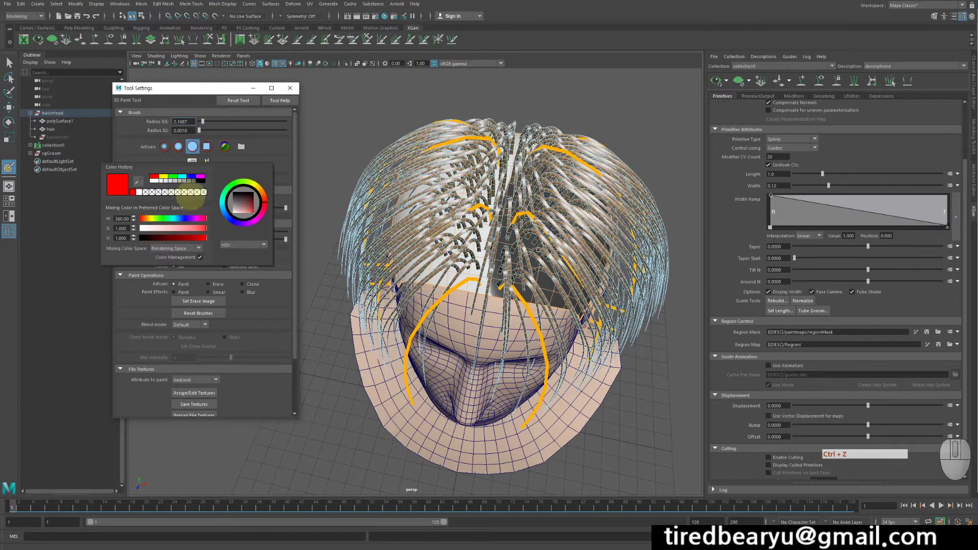
click(251, 182)
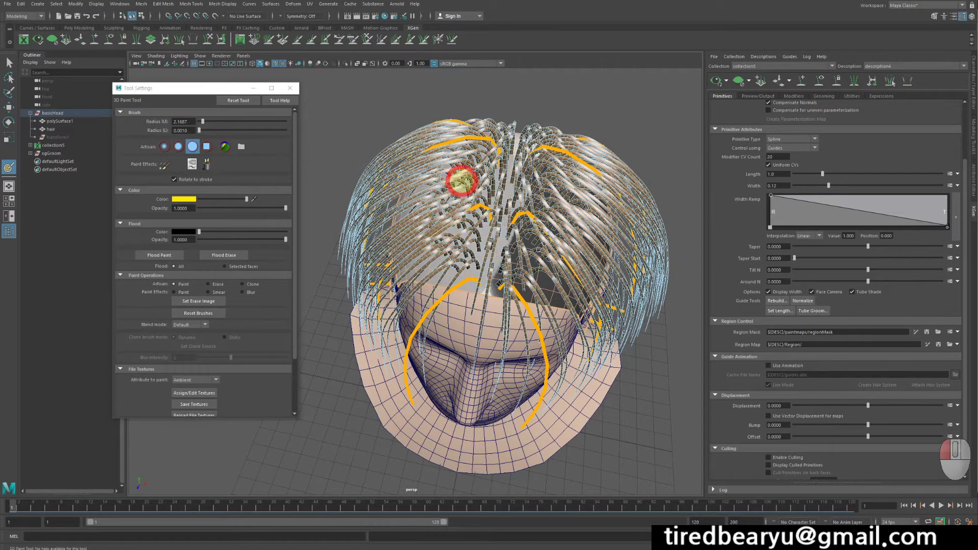
key(ctrl+z)
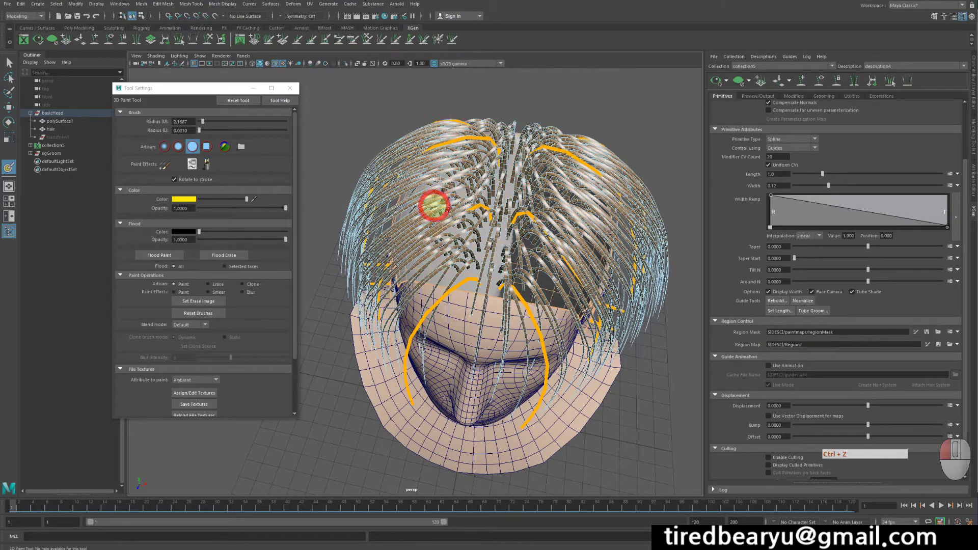
click(187, 199)
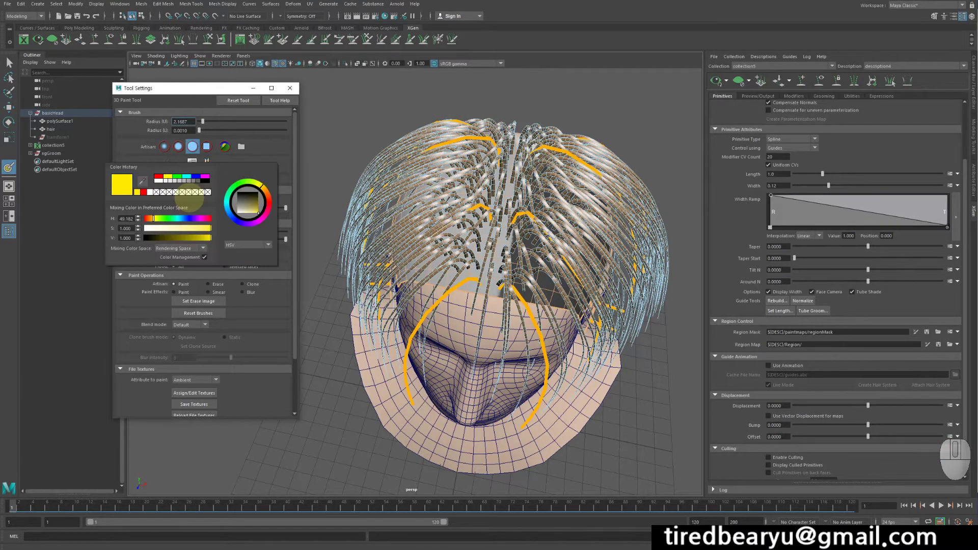
click(143, 192)
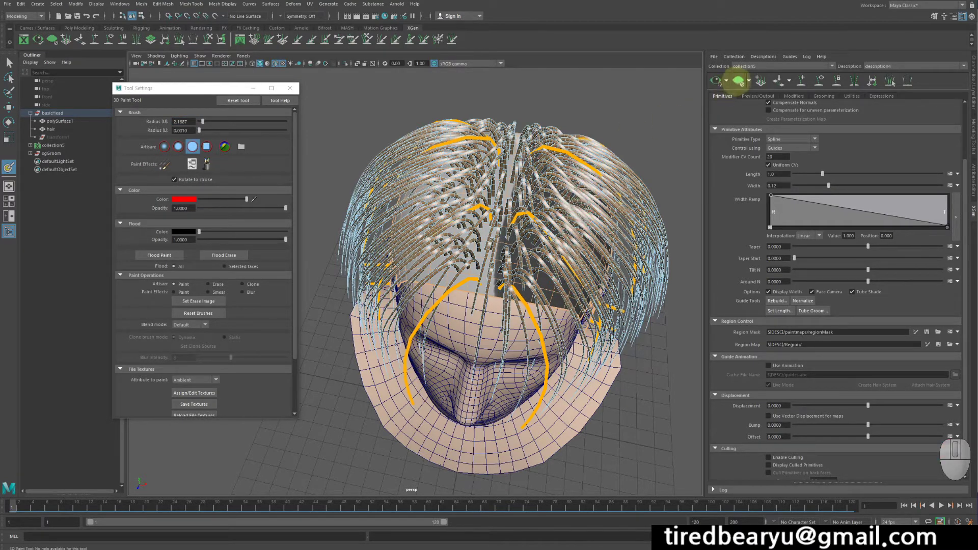
Create a paint map named Region with a red start color for the Region Map attribute
alt+drag(614, 144, 646, 161)
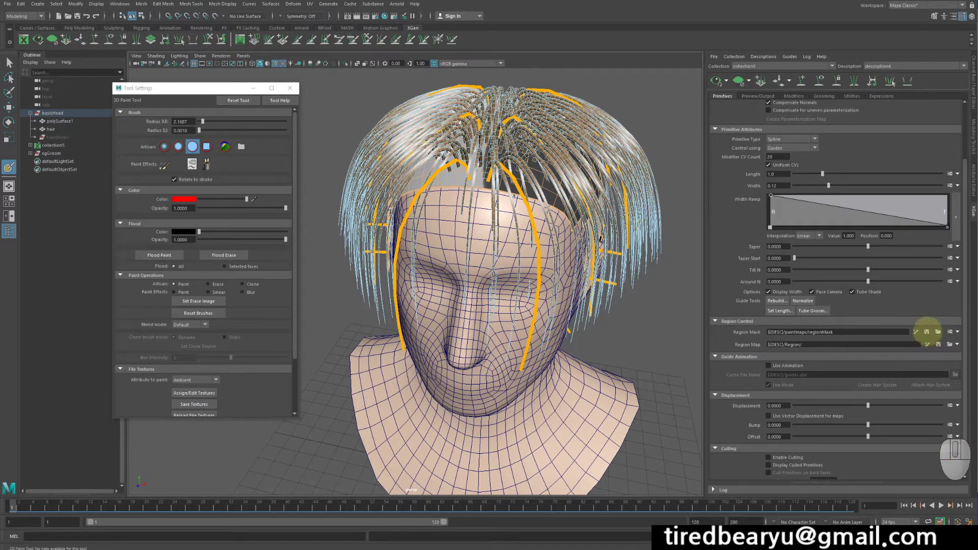
key(alt)
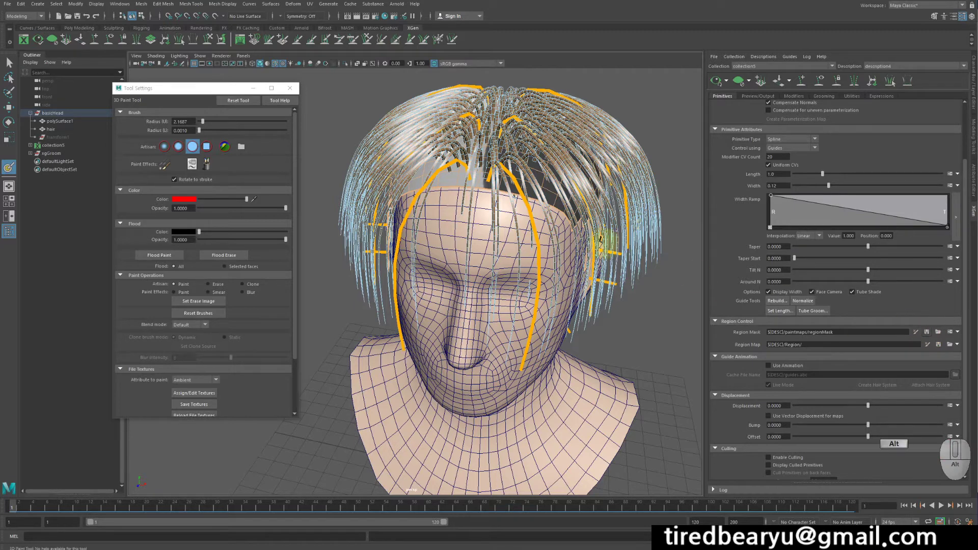
alt+drag(606, 261, 765, 284)
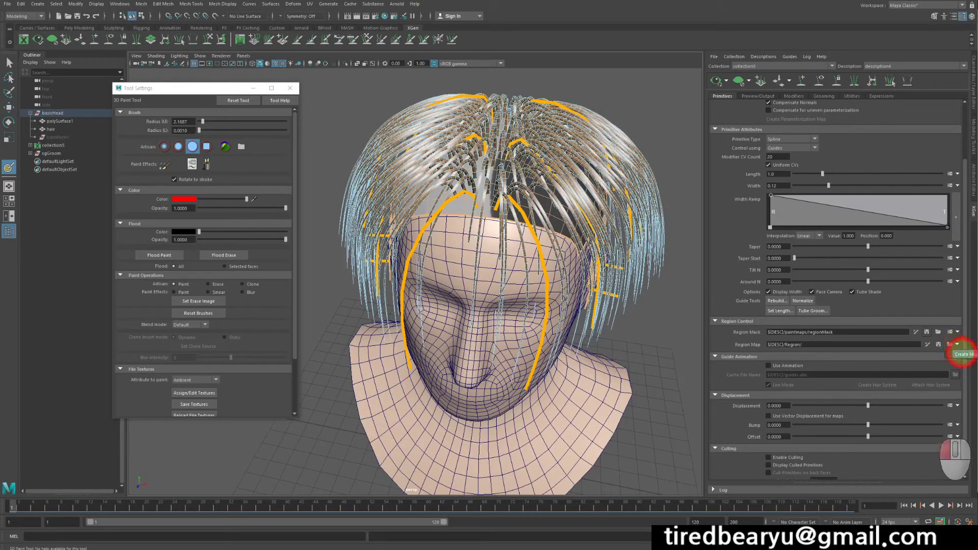
click(961, 354)
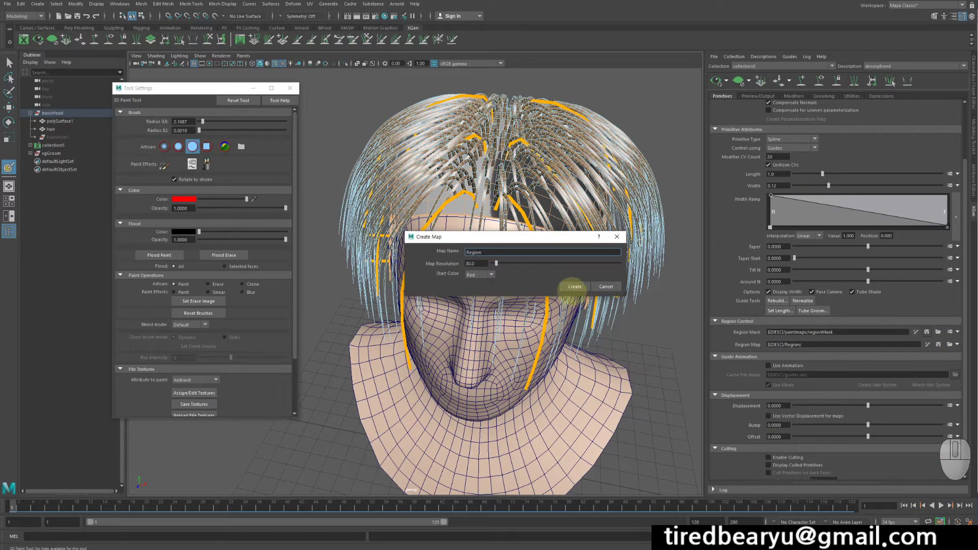
click(572, 287)
alt+drag(572, 286, 619, 269)
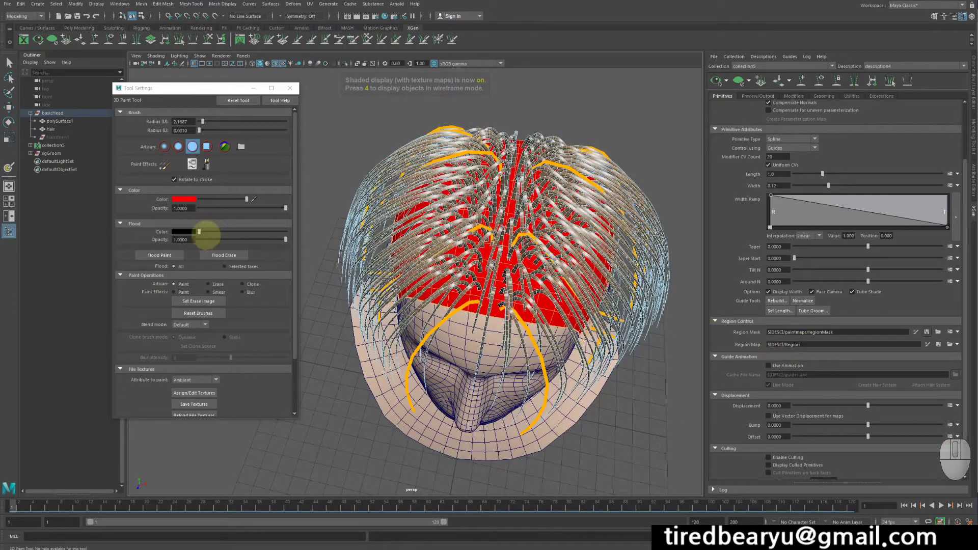
Flood the Region map with white and paint the scalp left of the hair parting in red
drag(199, 231, 299, 232)
click(159, 254)
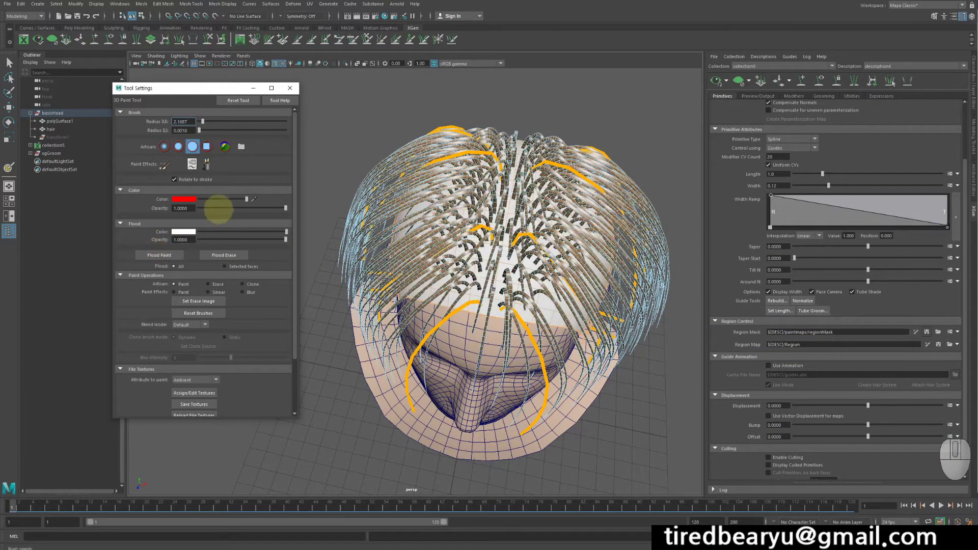
drag(208, 199, 199, 199)
mouse_move(461, 252)
alt+mouse_down()
mouse_move(461, 241)
mouse_move(460, 249)
alt+mouse_up()
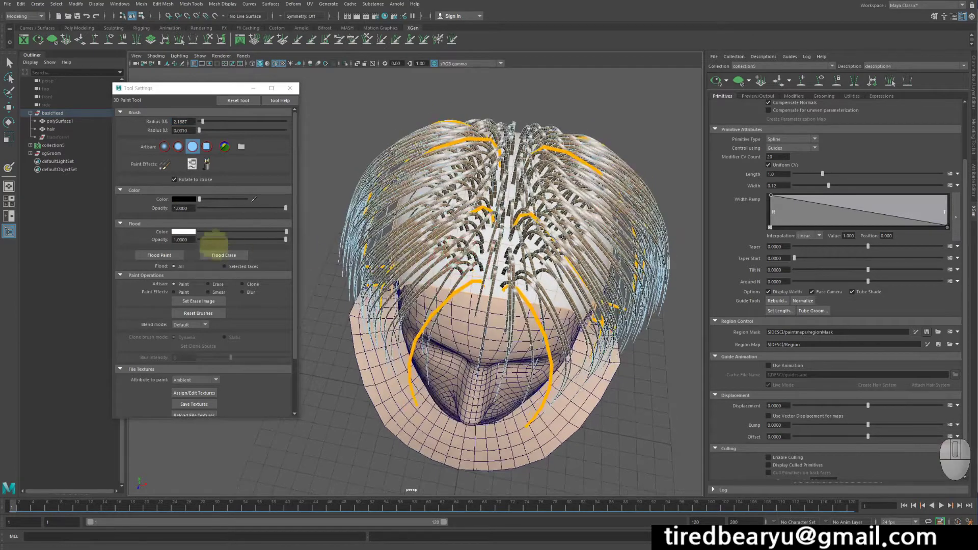
click(184, 198)
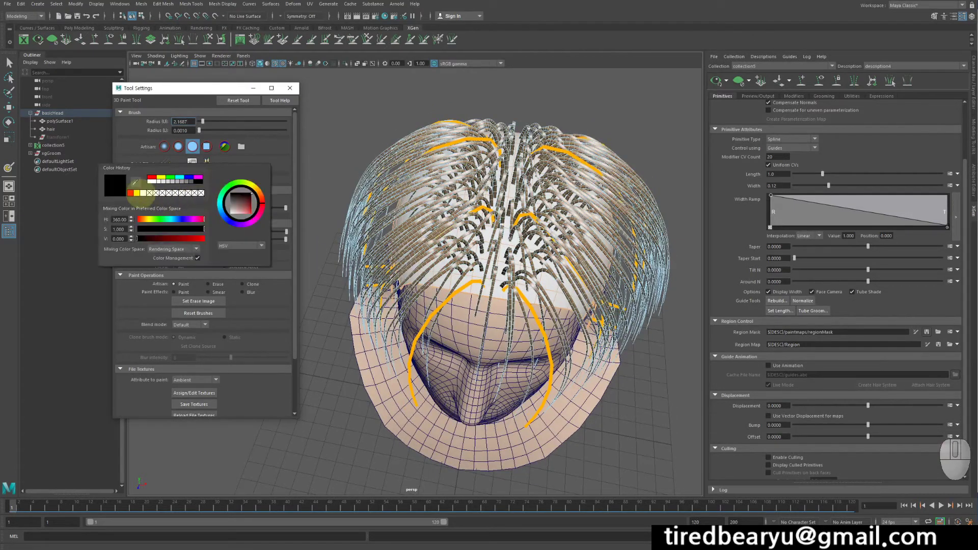
click(130, 191)
mouse_move(402, 208)
alt+mouse_down()
mouse_move(454, 192)
mouse_move(466, 299)
mouse_move(492, 171)
mouse_move(465, 149)
alt+mouse_up()
Set the paint color to yellow and paint the scalp on the other side of the parting
click(183, 199)
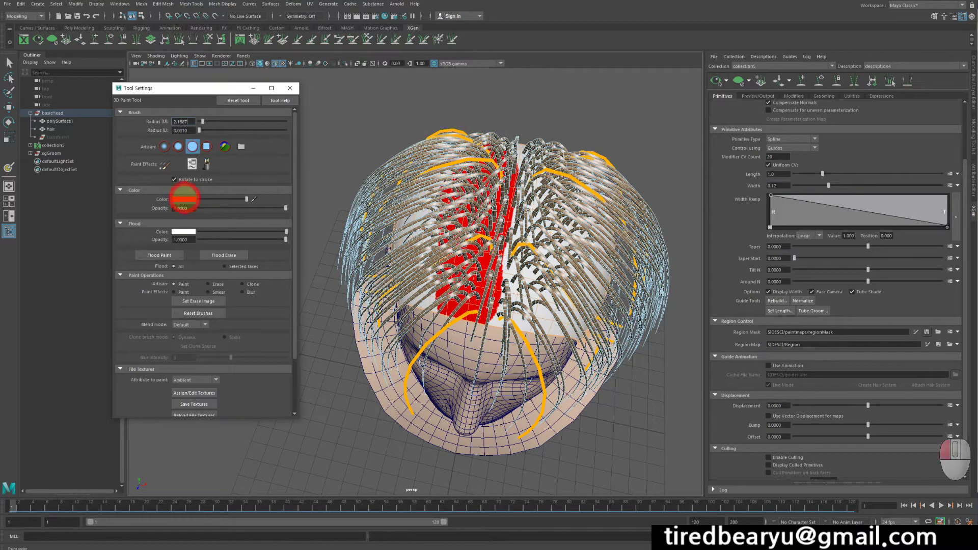
click(186, 171)
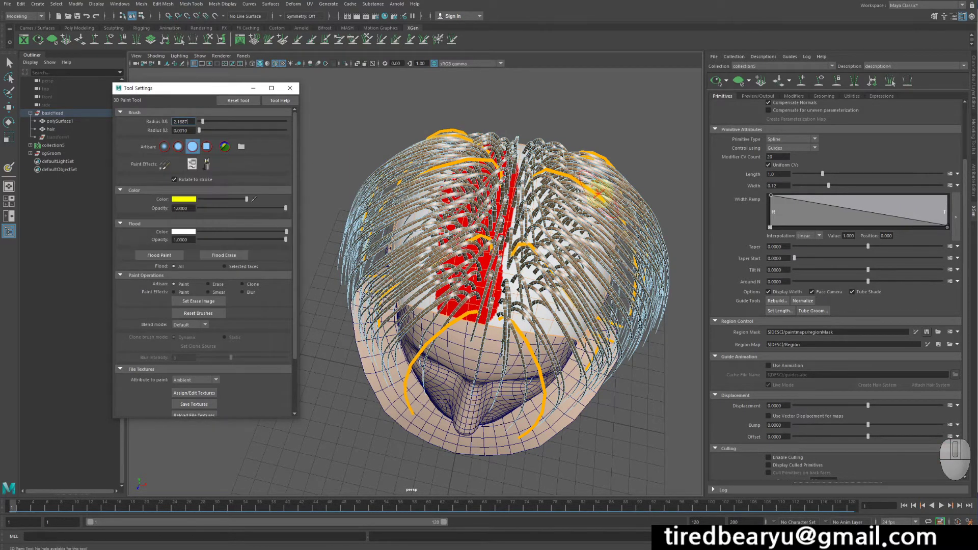
mouse_move(560, 188)
mouse_down()
mouse_move(542, 219)
mouse_move(530, 313)
mouse_move(549, 195)
mouse_up()
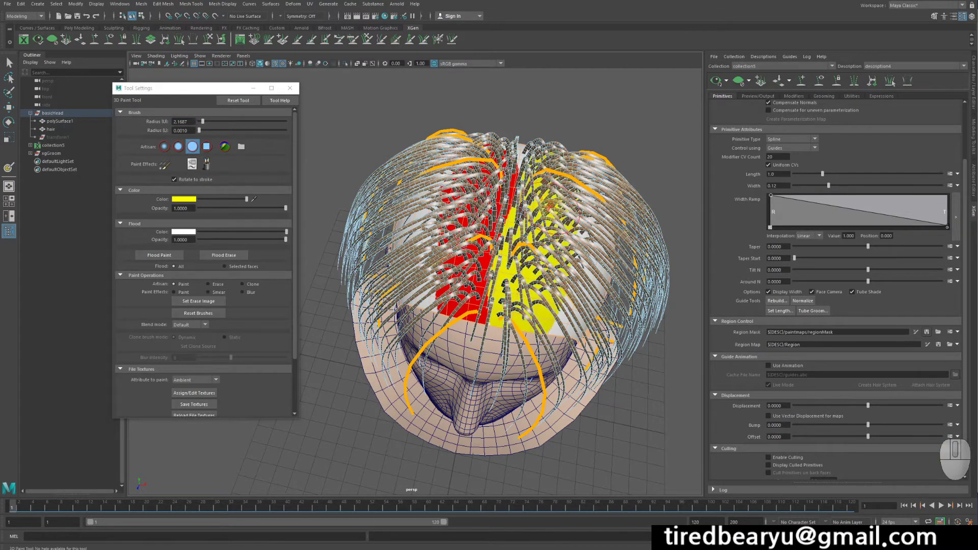
Examine the red and yellow region painting along the parting from the front and above
alt+drag(557, 245, 559, 209)
alt+right_drag(559, 209, 606, 219)
alt+middle_drag(606, 219, 547, 290)
alt+right_drag(547, 291, 582, 296)
alt+middle_drag(582, 296, 550, 311)
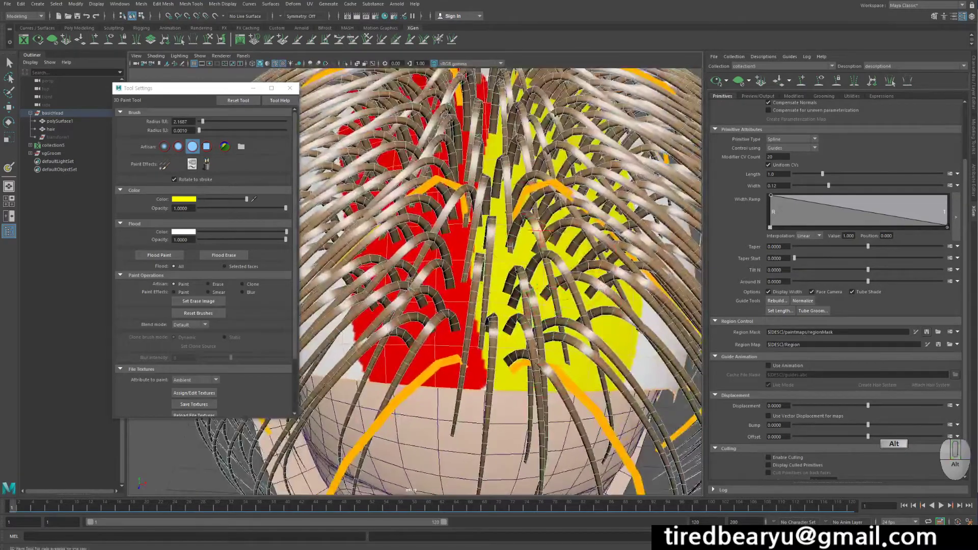
alt+right_drag(548, 239, 491, 240)
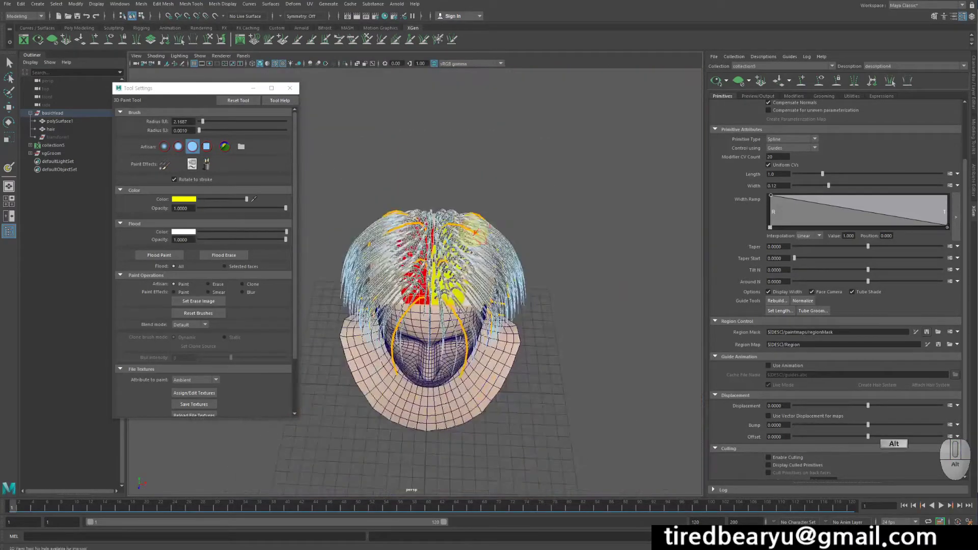
alt+drag(496, 270, 491, 224)
alt+right_drag(491, 224, 540, 219)
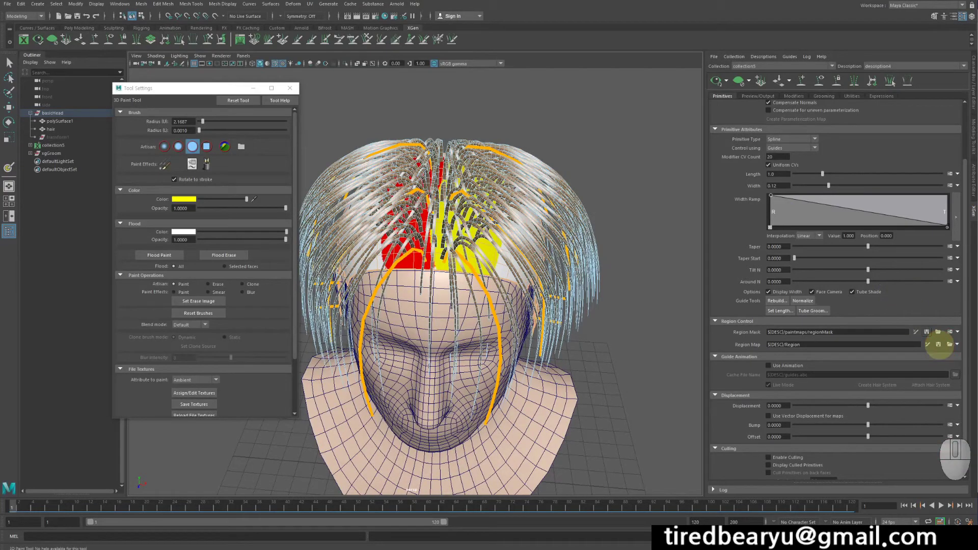
alt+drag(565, 252, 631, 255)
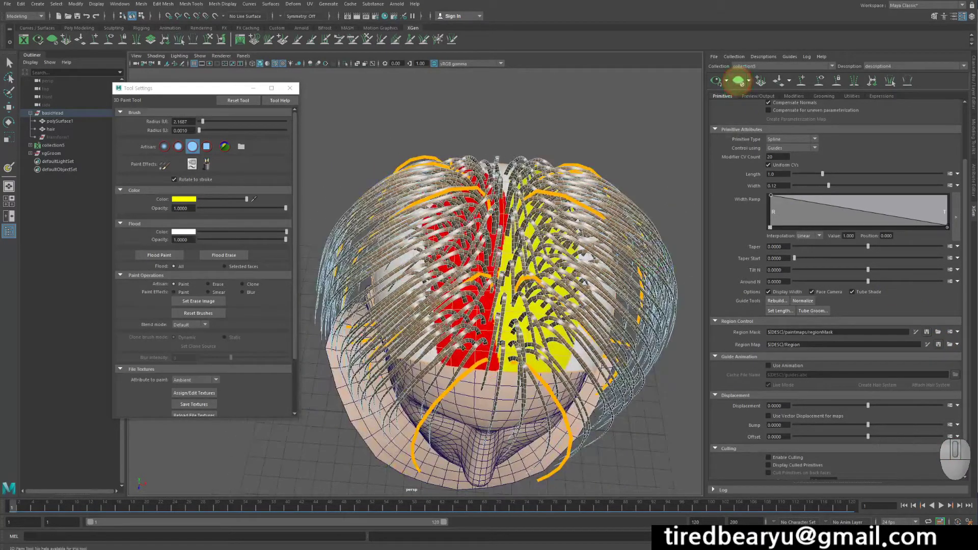
Leave the 3D Paint Tool, deselect the head and regenerate the XGen hair preview
click(717, 81)
alt+drag(612, 182, 611, 165)
key(w)
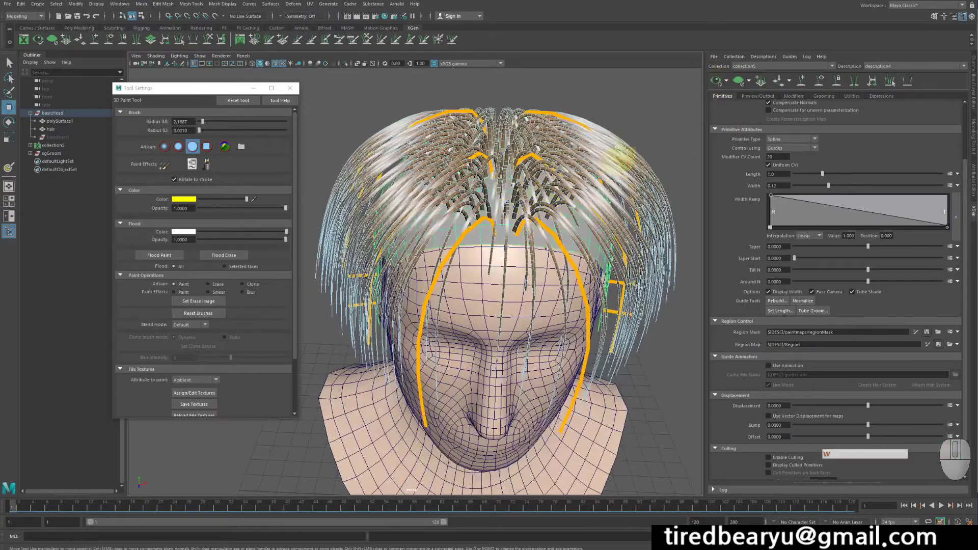
key(w)
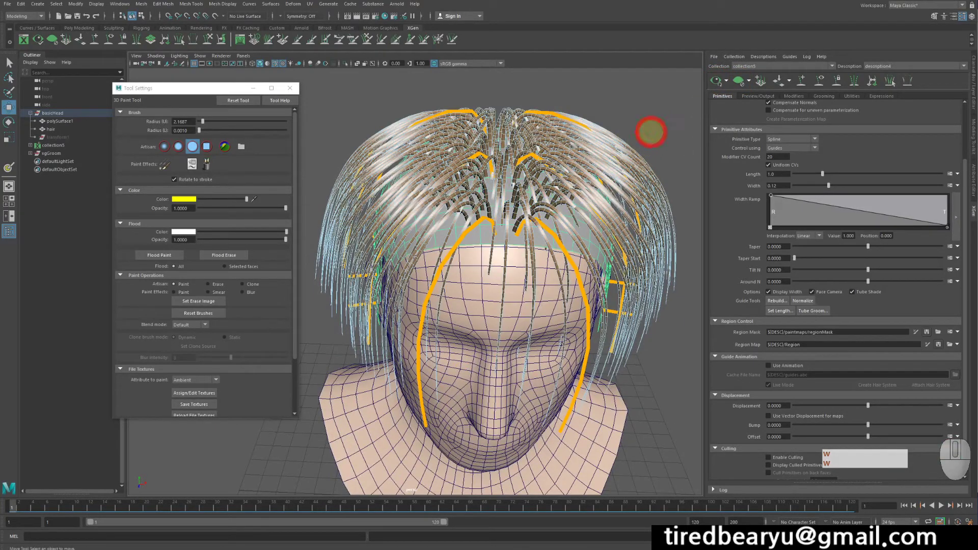
drag(565, 123, 669, 273)
click(668, 273)
right_drag(573, 183, 603, 173)
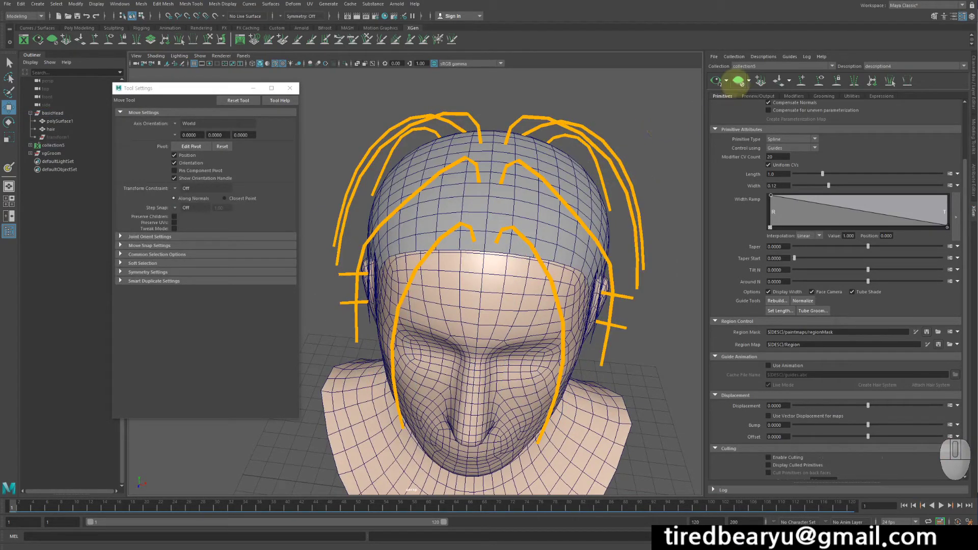
click(718, 81)
Inspect how the strands separate along the parting and fall over the forehead and sides
alt+drag(622, 129, 613, 158)
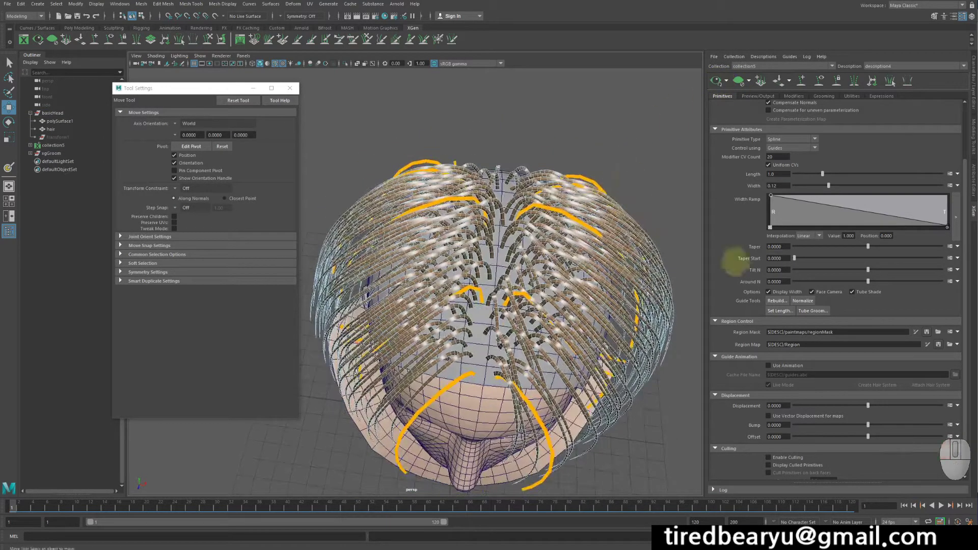
alt+drag(643, 311, 620, 321)
scroll(621, 323, up, 3)
alt+middle_drag(622, 323, 570, 256)
alt+drag(539, 306, 546, 285)
alt+middle_drag(547, 285, 545, 312)
alt+right_drag(547, 312, 526, 310)
mouse_move(526, 298)
alt+mouse_down()
mouse_move(526, 312)
mouse_move(528, 298)
alt+mouse_up()
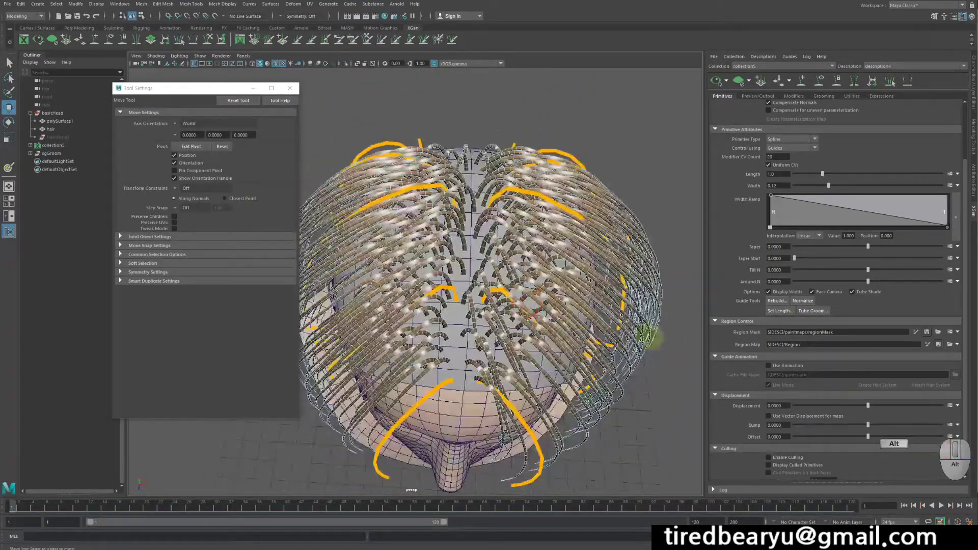
alt+drag(508, 331, 502, 223)
alt+drag(471, 346, 453, 206)
alt+drag(517, 245, 520, 176)
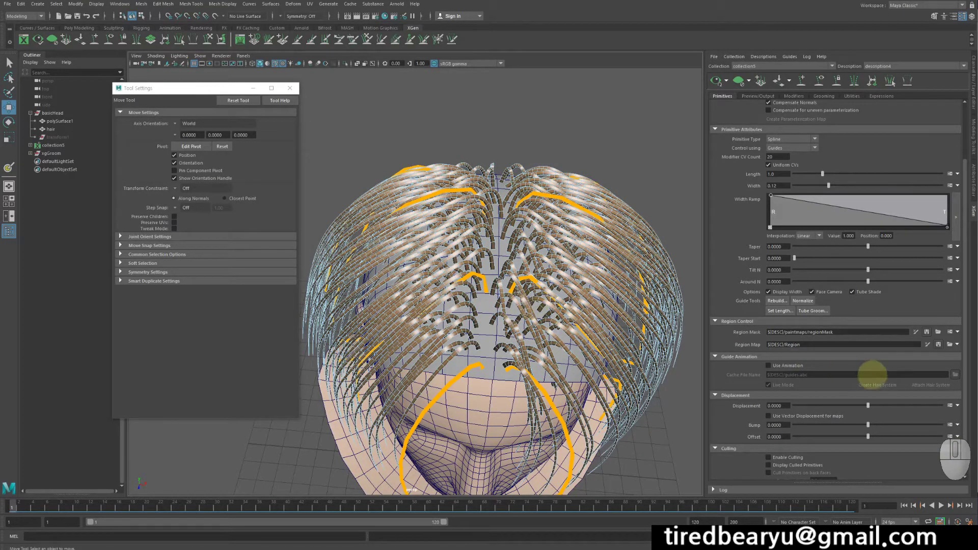
alt+drag(593, 351, 567, 207)
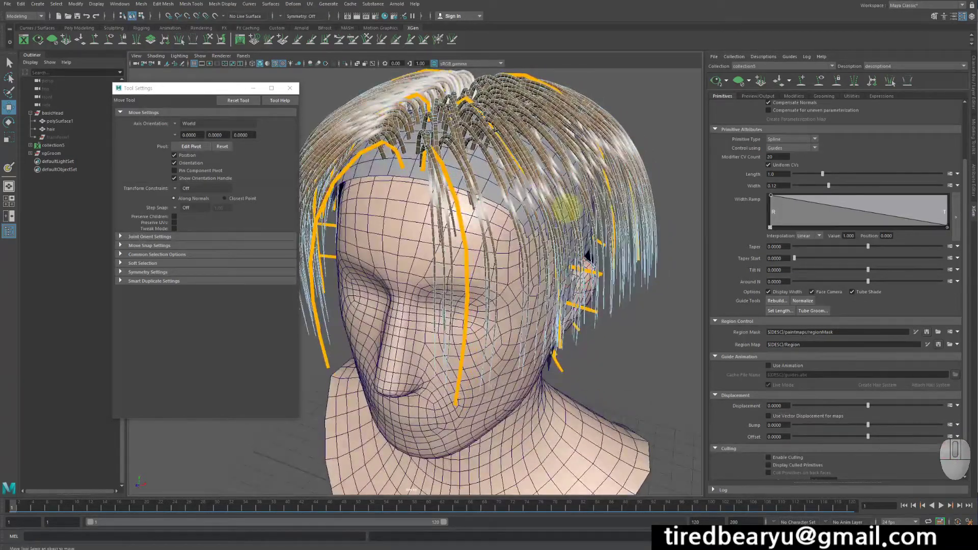
alt+drag(571, 261, 586, 244)
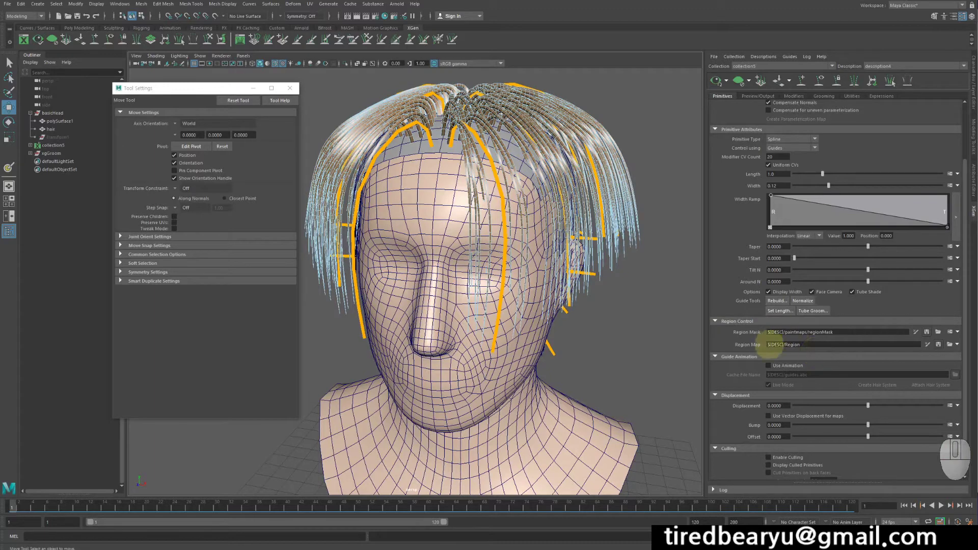
Clear the hair preview, select the guides at the side of the crown and activate the Sculpt Guides tool
scroll(768, 352, down, 3)
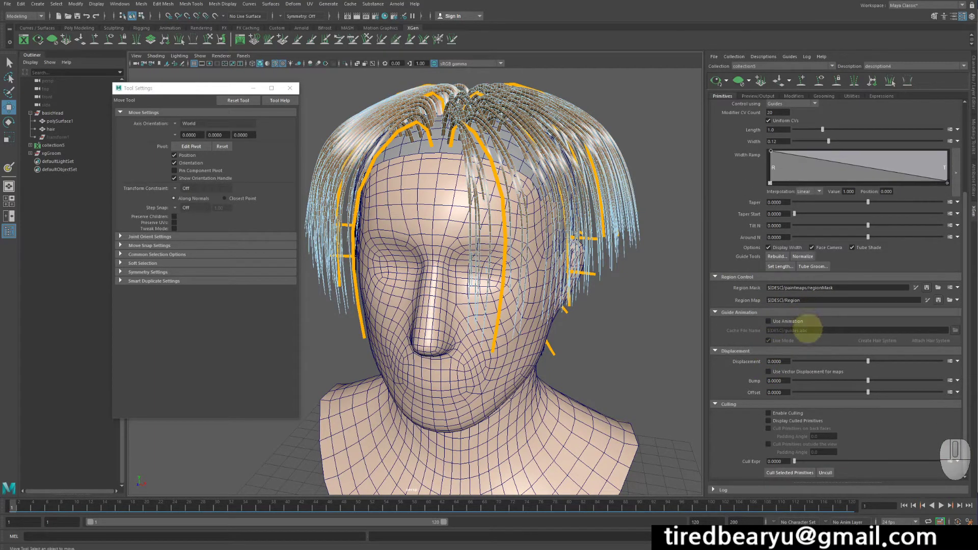
click(738, 80)
alt+drag(561, 247, 566, 209)
drag(582, 222, 661, 238)
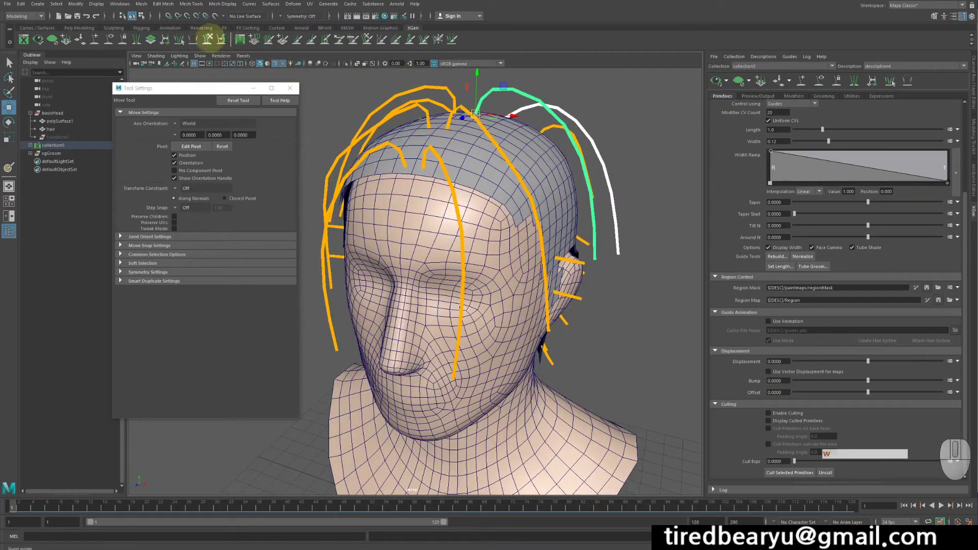
click(208, 39)
mouse_move(611, 196)
alt+mouse_down()
mouse_move(600, 207)
mouse_move(622, 244)
mouse_move(572, 245)
mouse_move(517, 283)
mouse_move(515, 251)
alt+mouse_up()
Select the short guide just above the front of the ear and comb it downwards with Sculpt Guides
mouse_move(451, 276)
mouse_down()
mouse_move(518, 225)
mouse_move(605, 181)
mouse_move(558, 214)
mouse_up()
key(w)
click(575, 187)
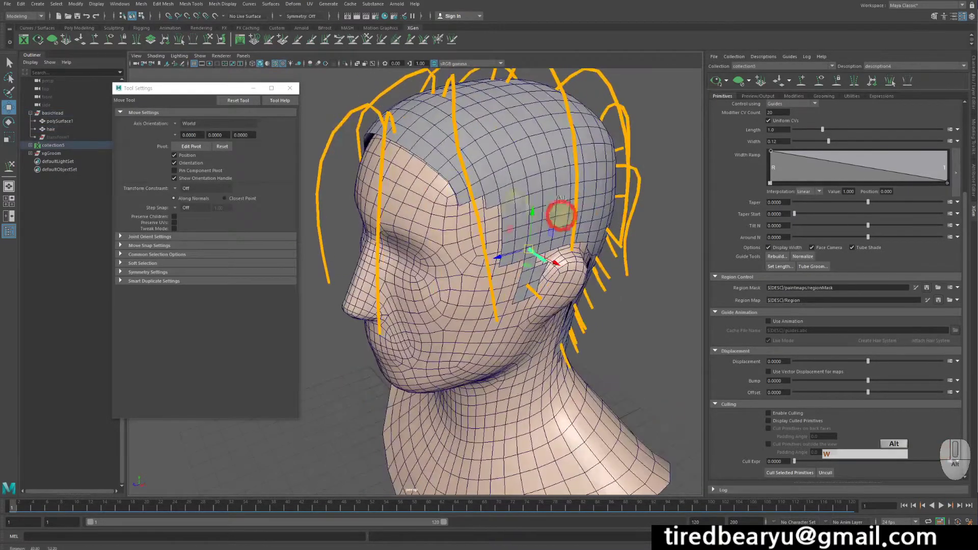
click(207, 39)
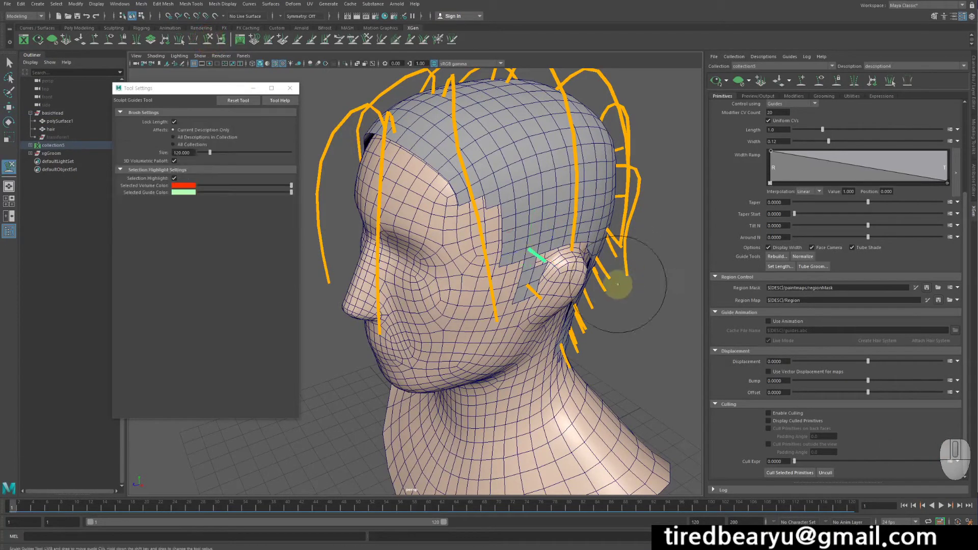
mouse_move(618, 280)
alt+mouse_down()
mouse_move(585, 240)
mouse_move(597, 282)
alt+mouse_up()
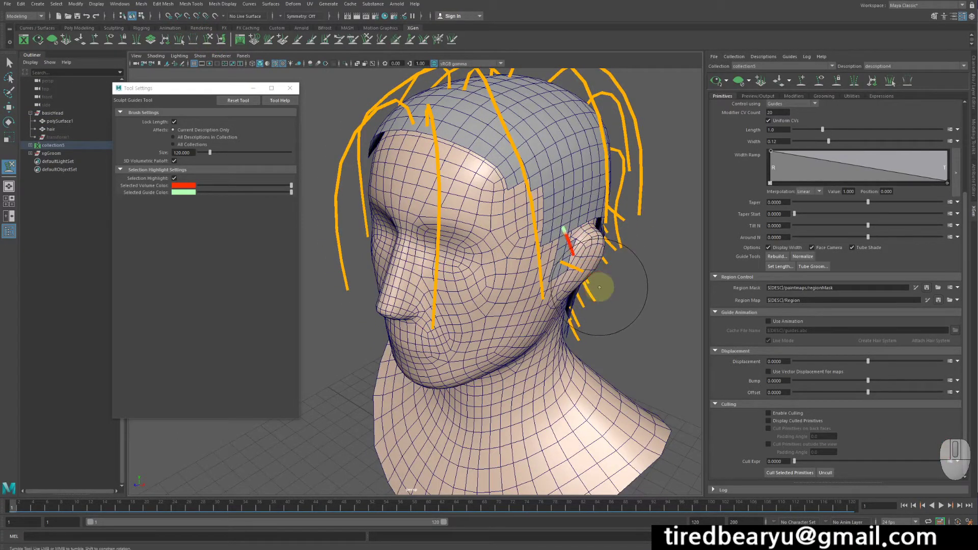
Select the short guide in front of the ear and comb it downwards with Sculpt Guides
key(w)
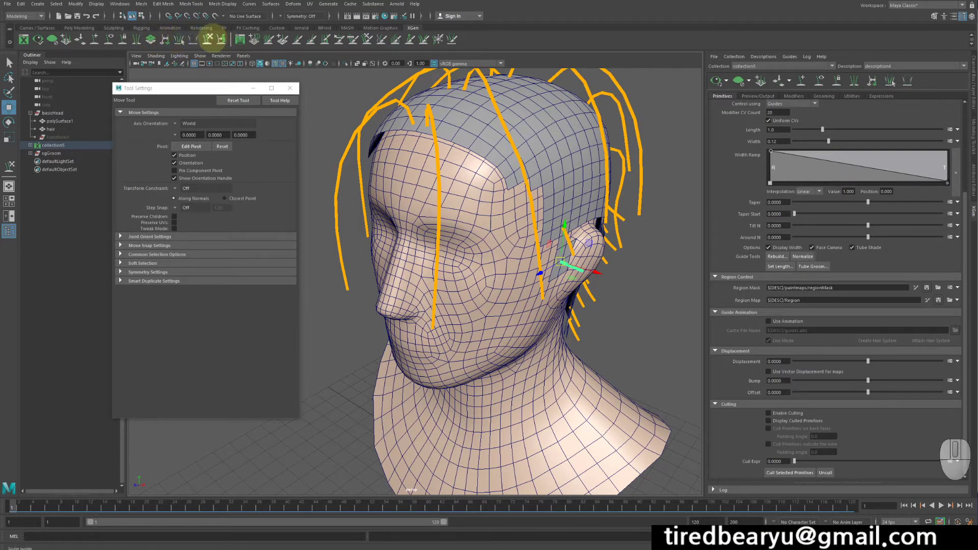
click(207, 39)
drag(580, 250, 585, 302)
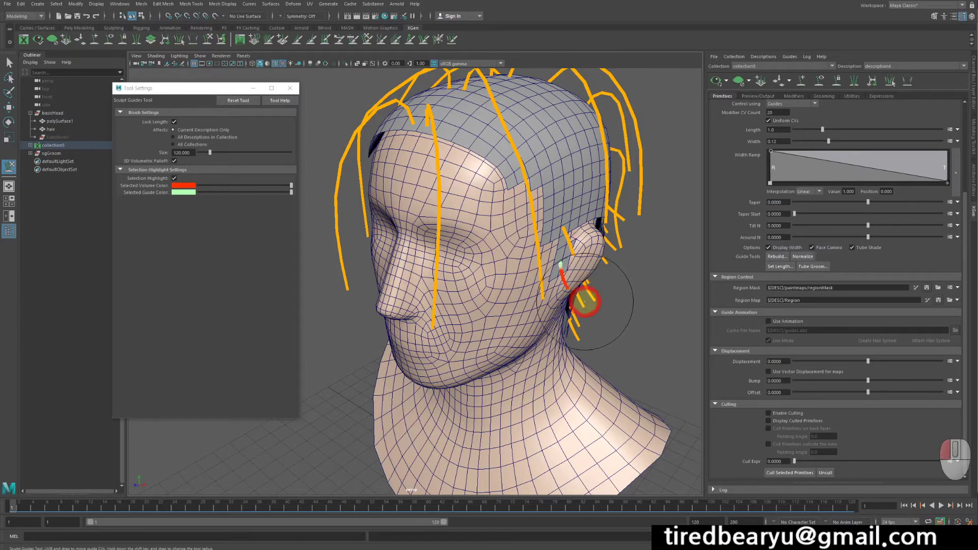
alt+drag(602, 343, 610, 311)
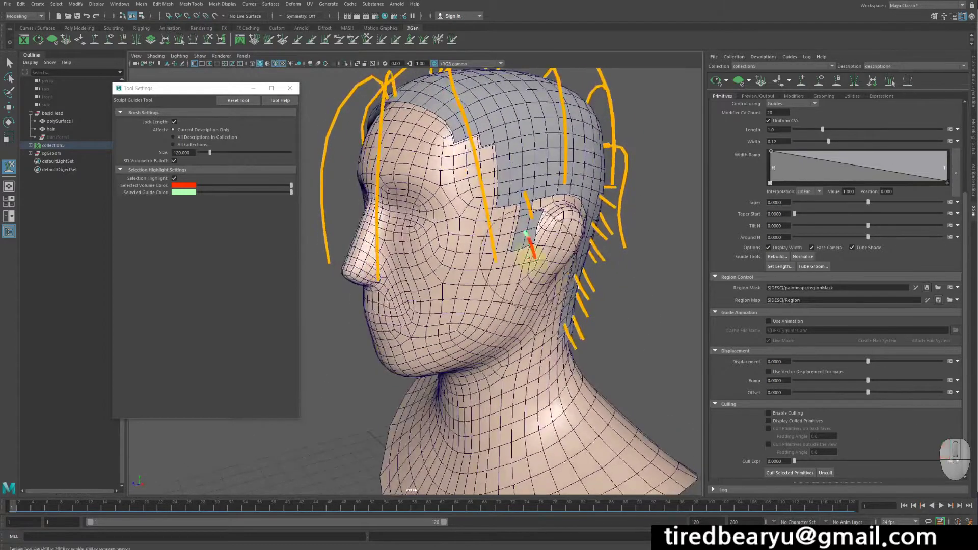
Select the four short guides on the back of the head, enlarge the sculpt brush to 153 and comb them downwards
mouse_move(529, 259)
alt+mouse_down()
mouse_move(554, 275)
mouse_move(530, 273)
mouse_move(613, 222)
alt+mouse_up()
key(w)
mouse_move(585, 148)
mouse_down()
mouse_move(635, 264)
mouse_move(620, 260)
mouse_move(599, 205)
mouse_up()
shift+drag(577, 152, 602, 233)
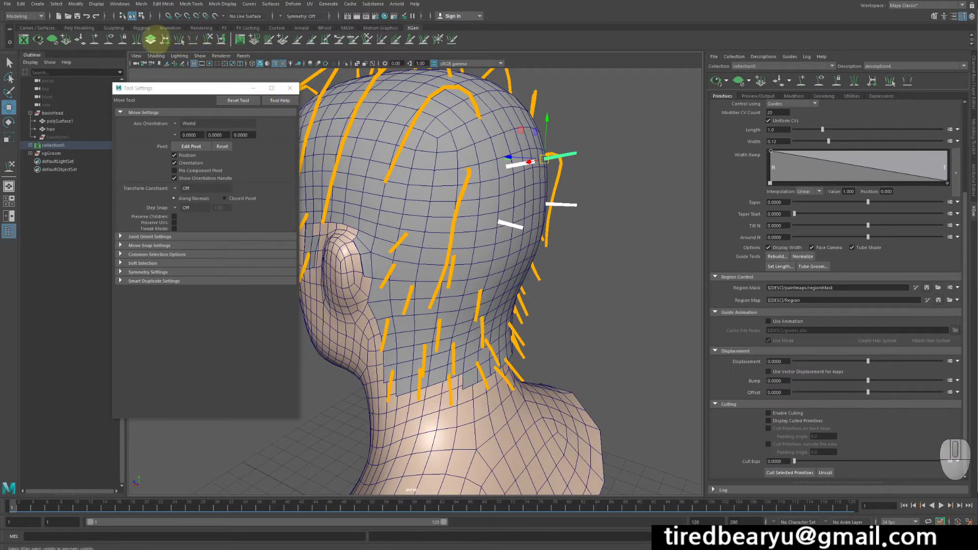
click(207, 39)
alt+drag(553, 186, 547, 191)
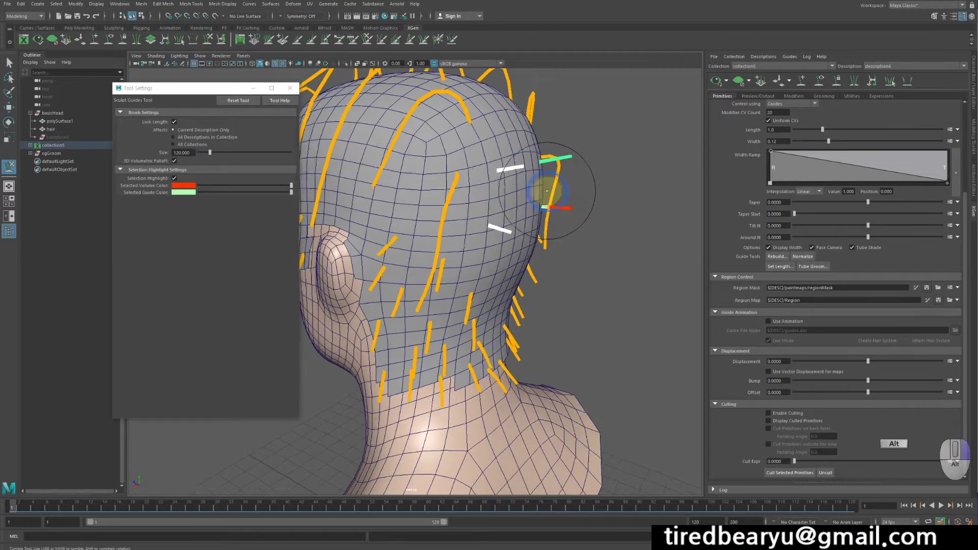
alt+right_drag(547, 191, 520, 203)
key(v)
key(b)
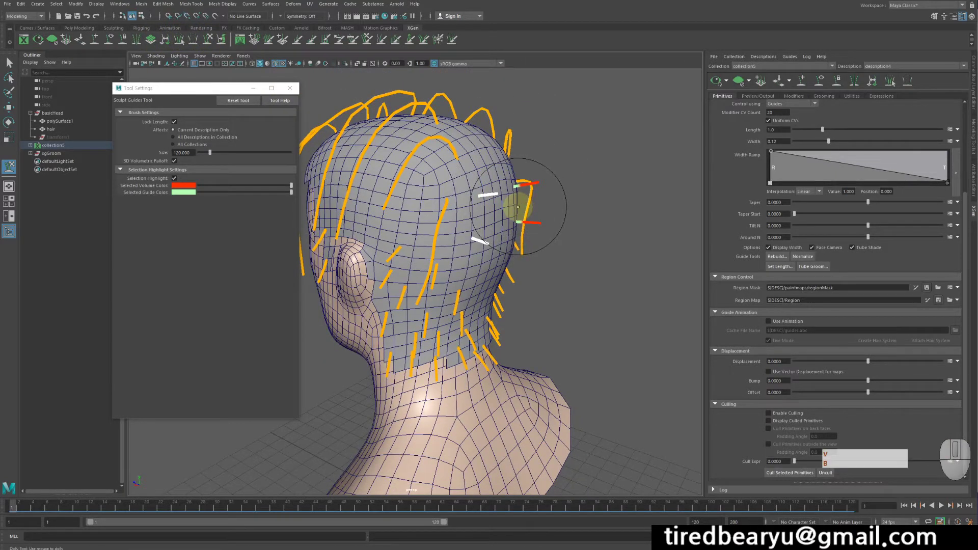
key(b)
mouse_move(518, 206)
mouse_down()
mouse_move(541, 212)
mouse_move(567, 311)
mouse_up()
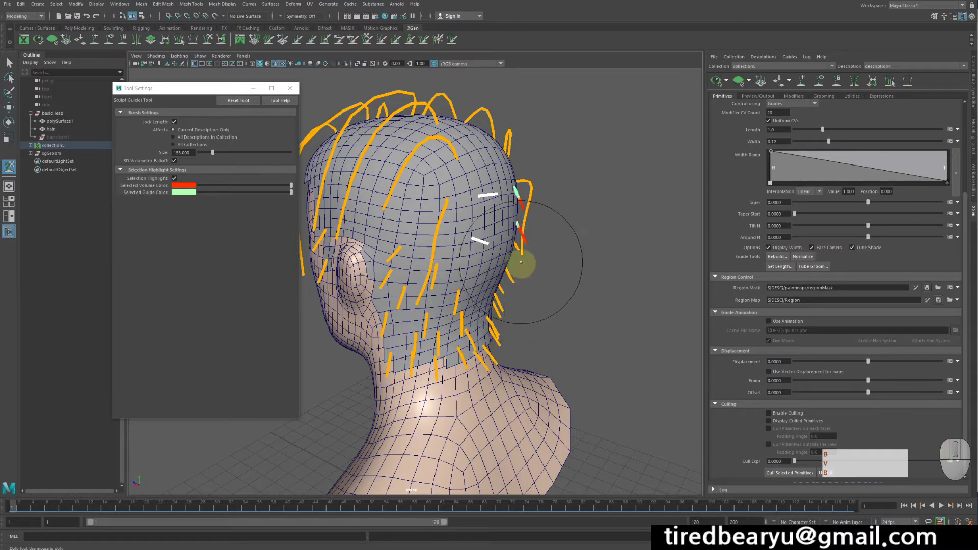
mouse_move(520, 262)
alt+mouse_down()
mouse_move(529, 225)
mouse_move(541, 349)
mouse_move(546, 306)
mouse_move(707, 135)
alt+mouse_up()
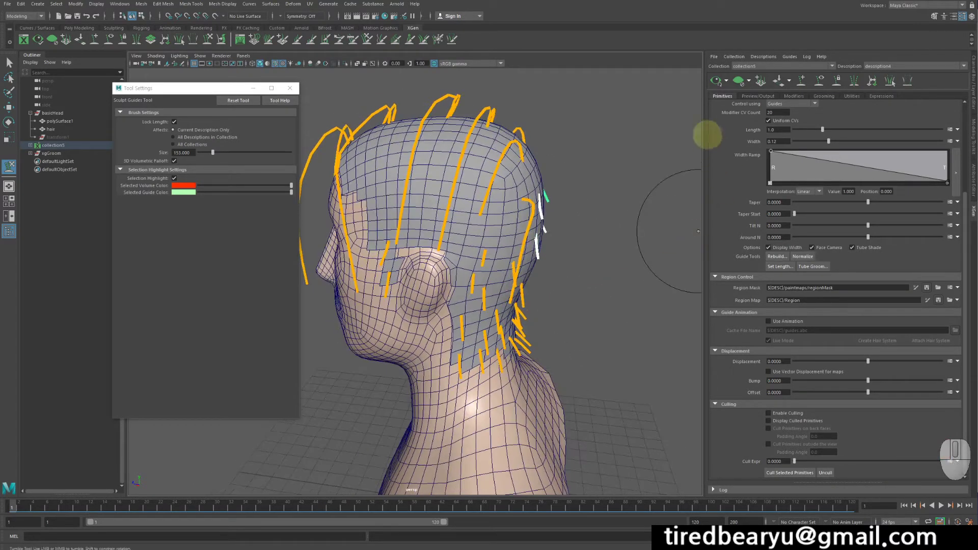
Regenerate the hair preview and check the coverage on the back of the head
click(717, 81)
mouse_move(572, 168)
alt+mouse_down()
mouse_move(648, 157)
mouse_move(634, 173)
mouse_move(553, 172)
alt+mouse_up()
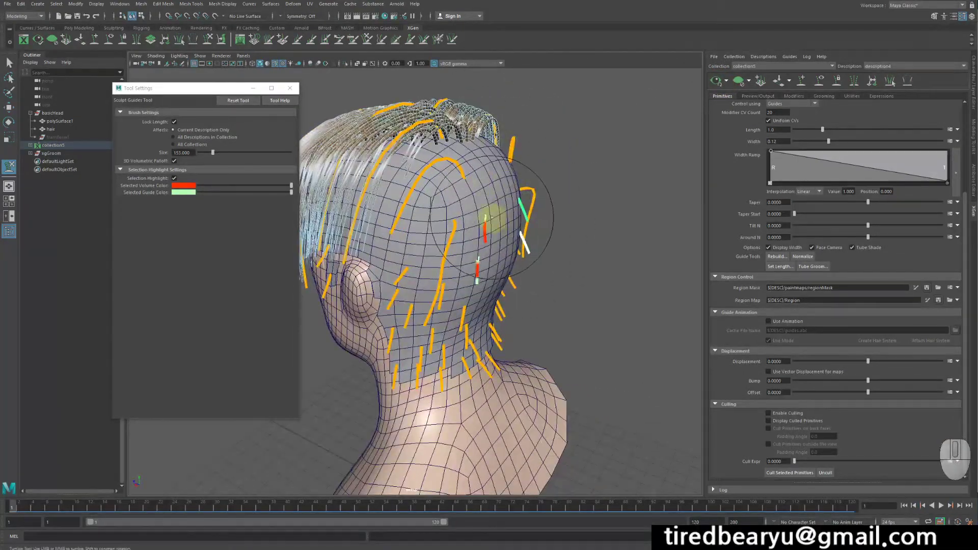
mouse_move(491, 217)
alt+mouse_down()
mouse_move(478, 199)
mouse_move(499, 211)
alt+mouse_up()
Open the density mask for painting and flood the whole scalp with white
scroll(861, 258, up, 5)
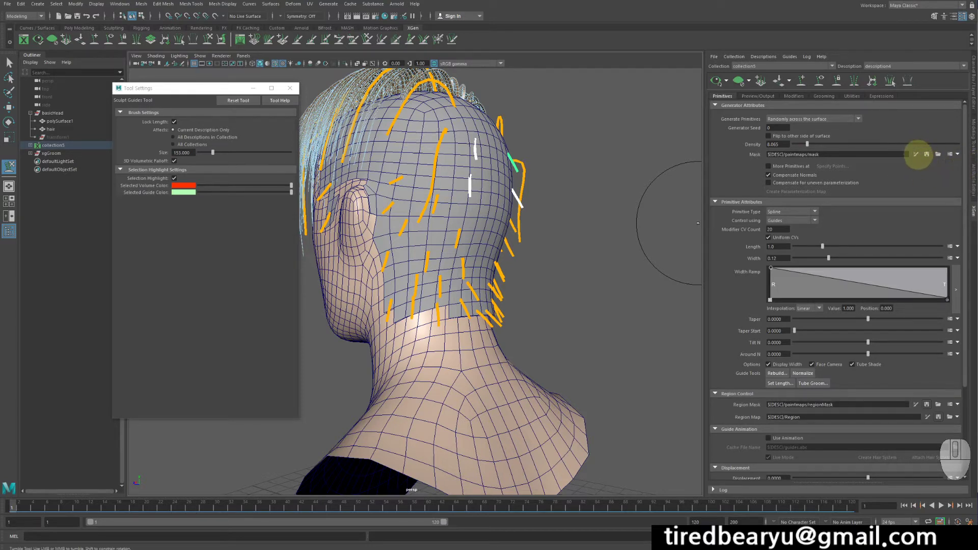
click(915, 154)
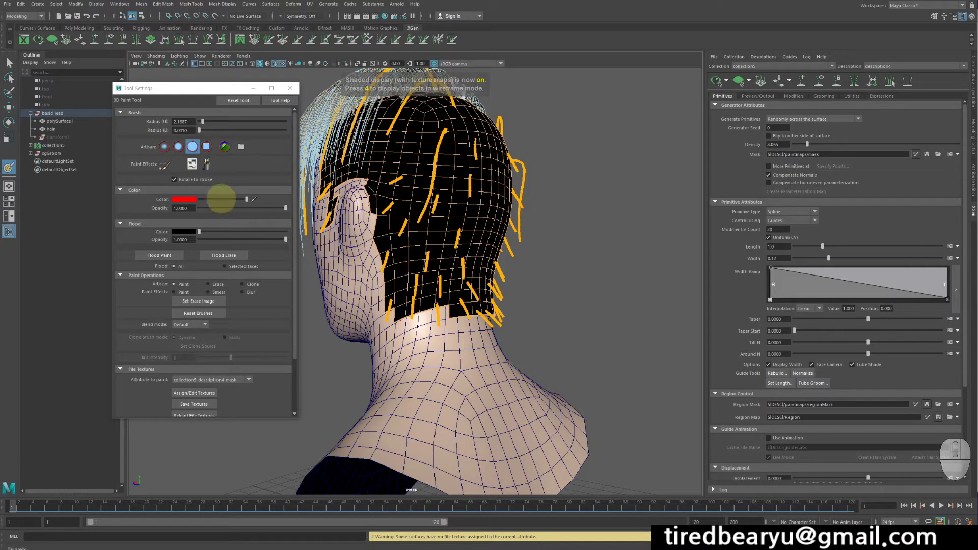
click(221, 199)
drag(199, 232, 337, 236)
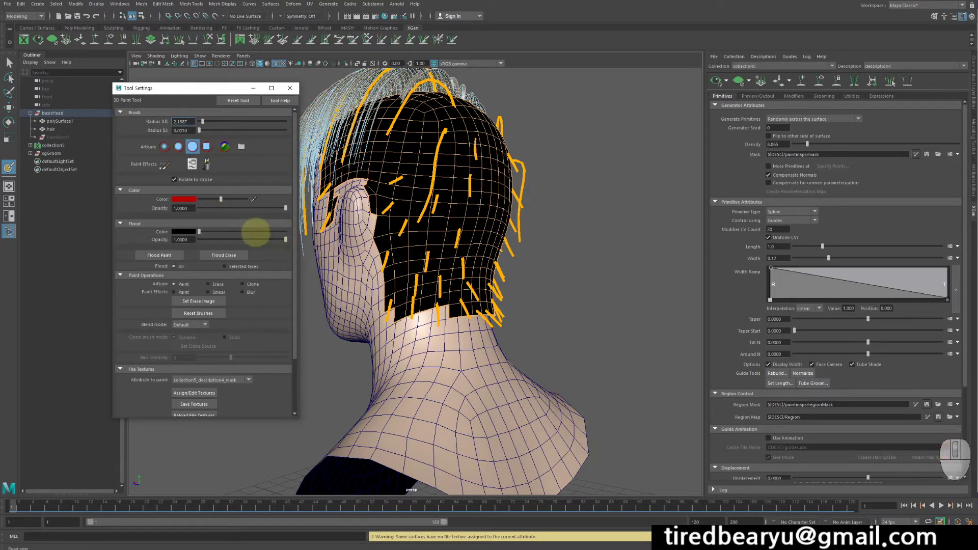
drag(256, 232, 315, 232)
click(158, 254)
alt+drag(447, 219, 515, 209)
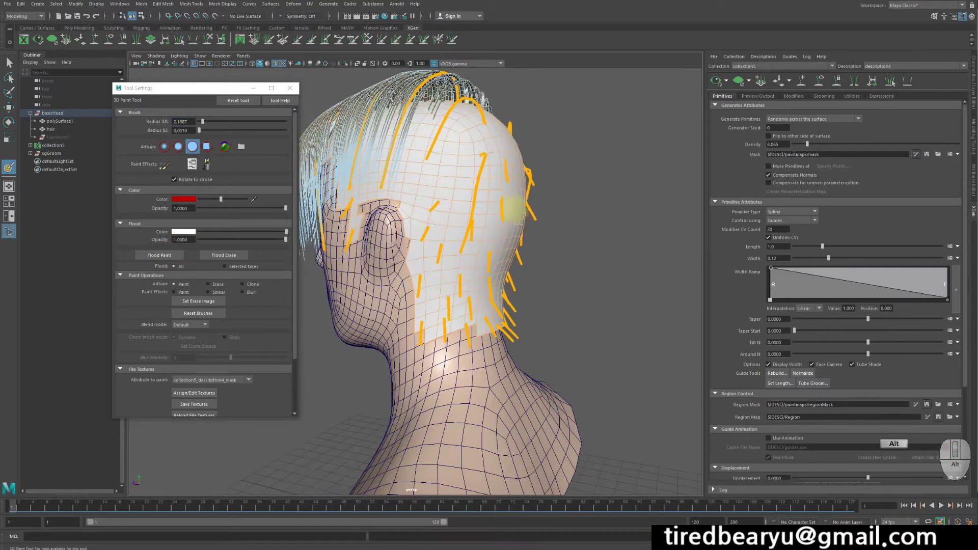
Save the density mask, regenerate the hair preview and check the coverage around the sides and back of the head
click(738, 80)
click(716, 80)
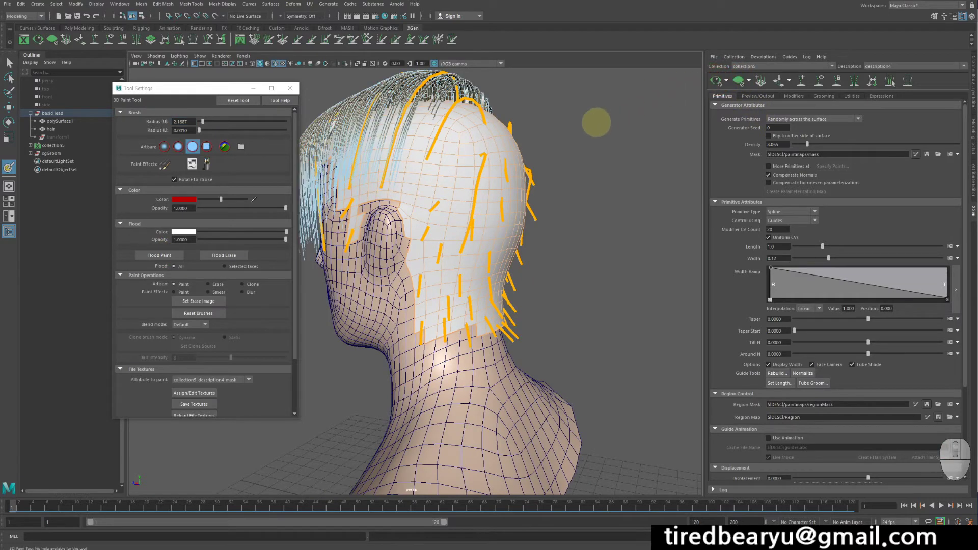
alt+drag(596, 120, 618, 138)
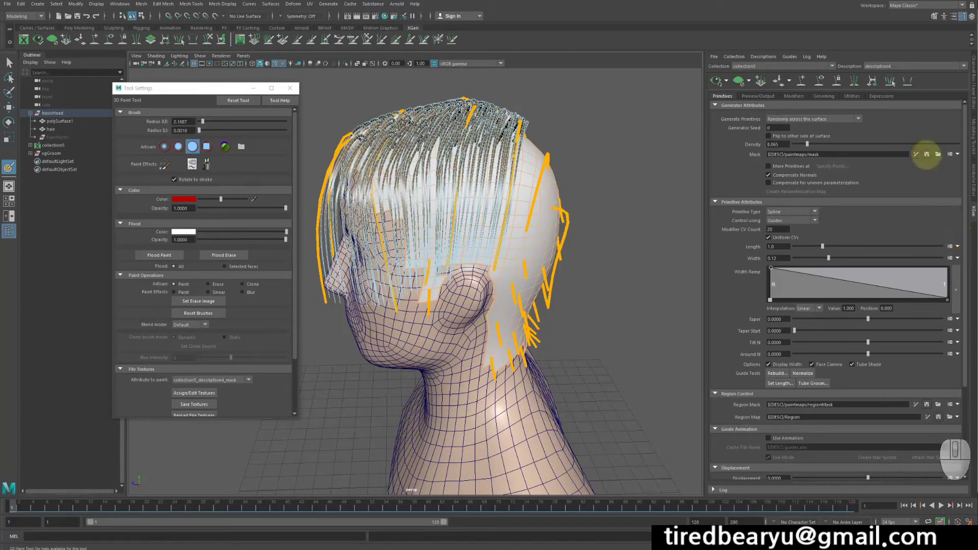
click(738, 80)
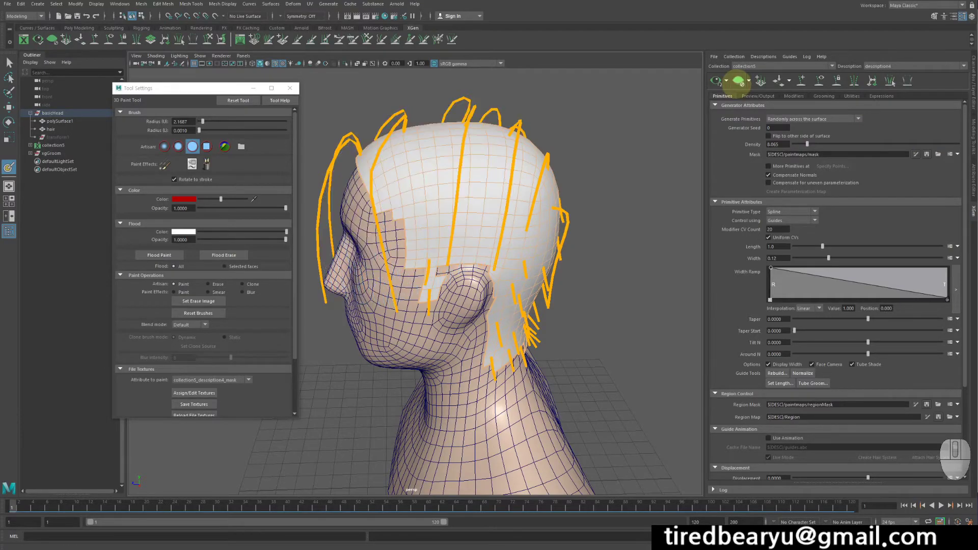
click(717, 80)
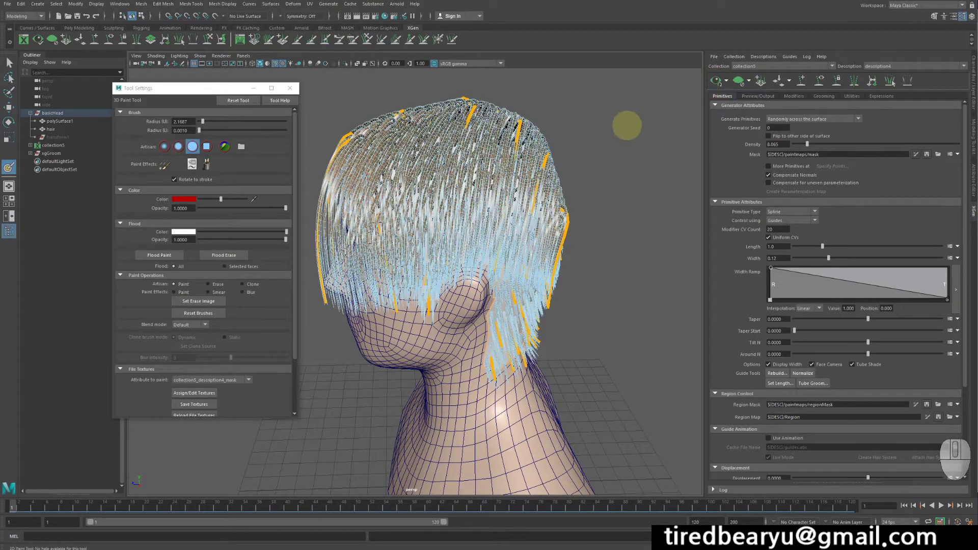
alt+drag(628, 122, 511, 239)
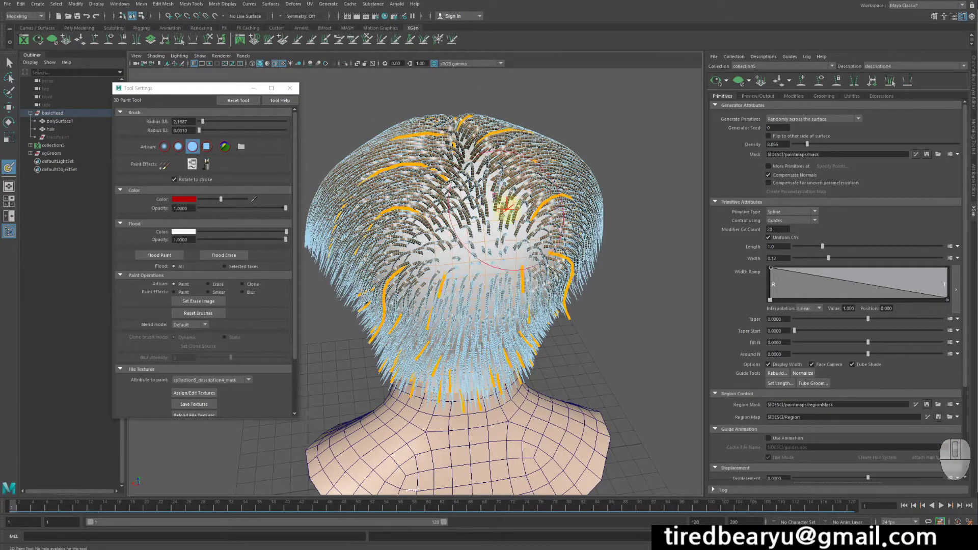
alt+drag(504, 208, 516, 168)
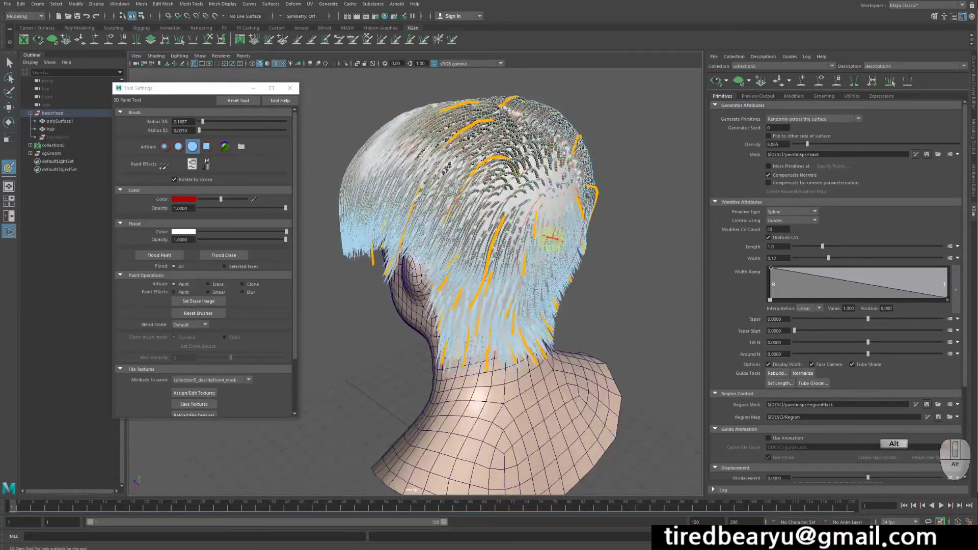
alt+drag(604, 185, 504, 175)
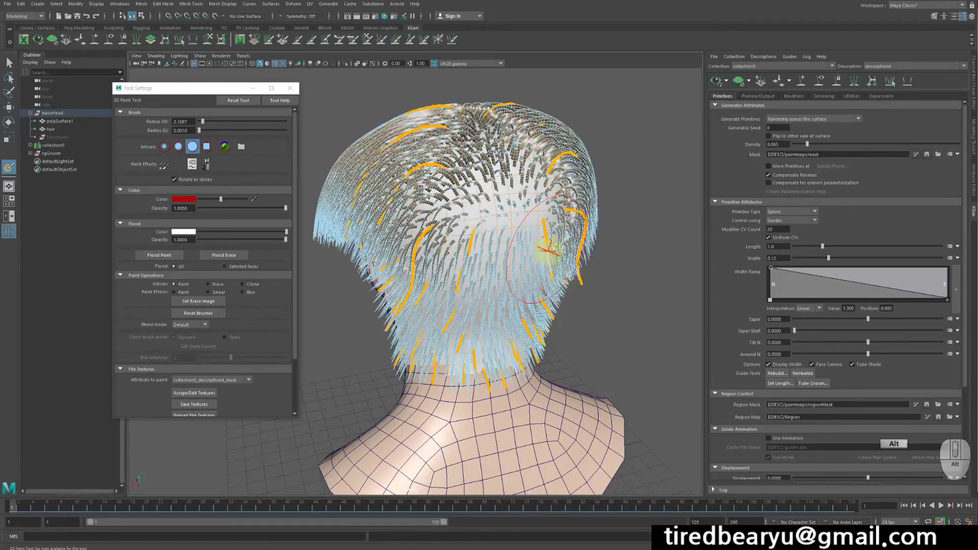
alt+drag(547, 250, 699, 216)
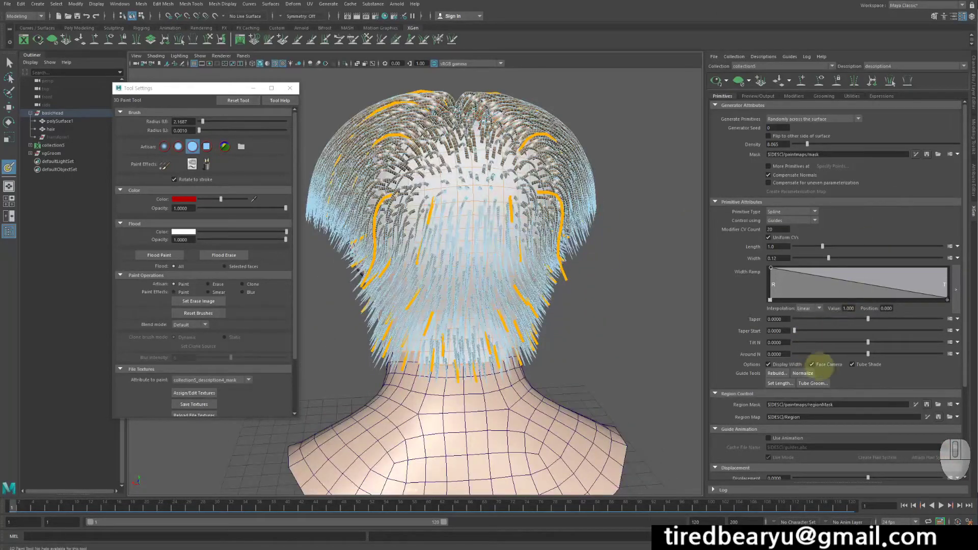
Open the region map for painting, hide the hair preview and paint a blue region on the left half of the back of the head
click(927, 417)
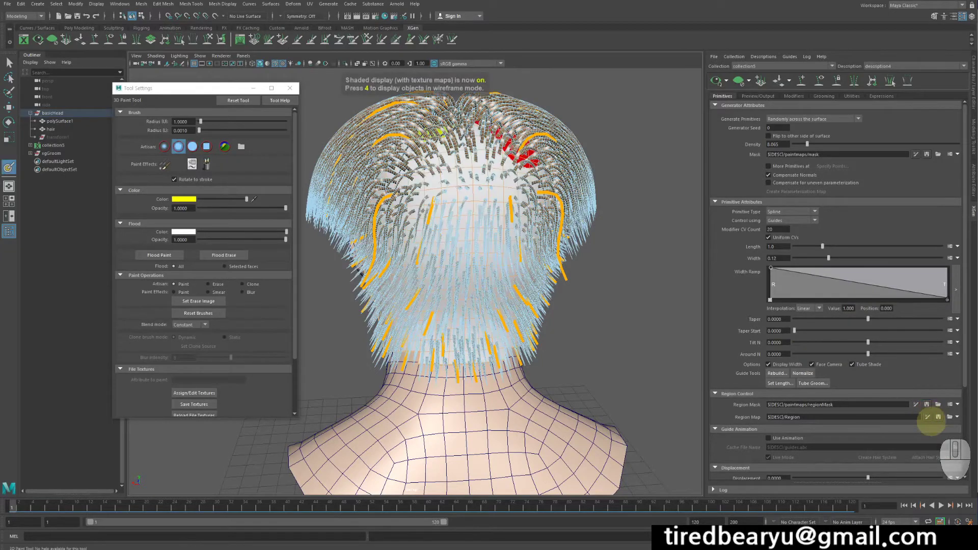
alt+drag(720, 353, 486, 305)
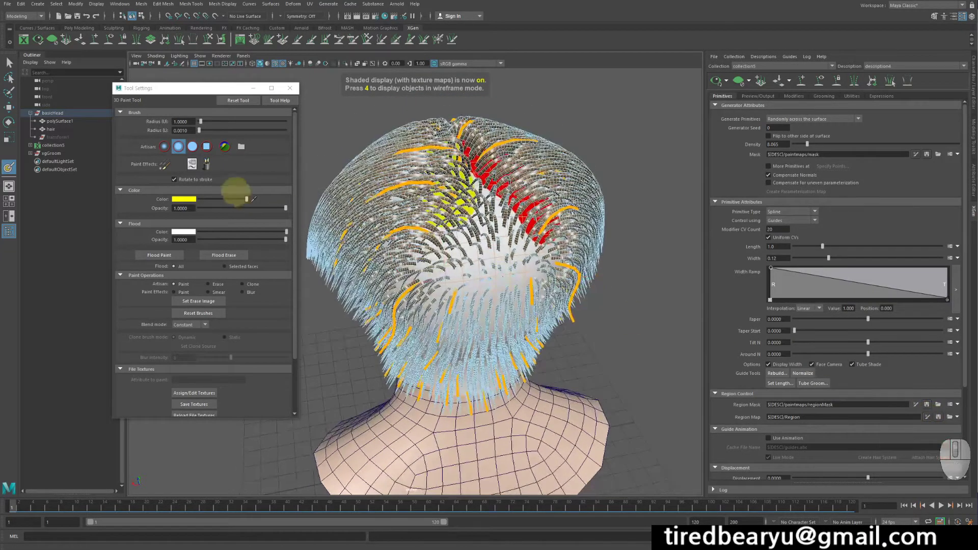
click(738, 80)
alt+drag(615, 170, 617, 189)
alt+middle_drag(617, 189, 629, 162)
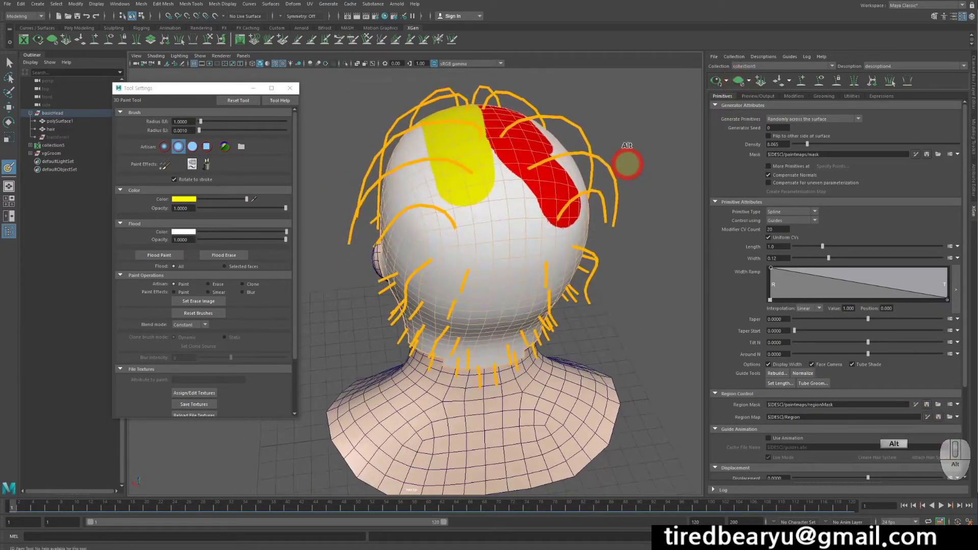
click(195, 199)
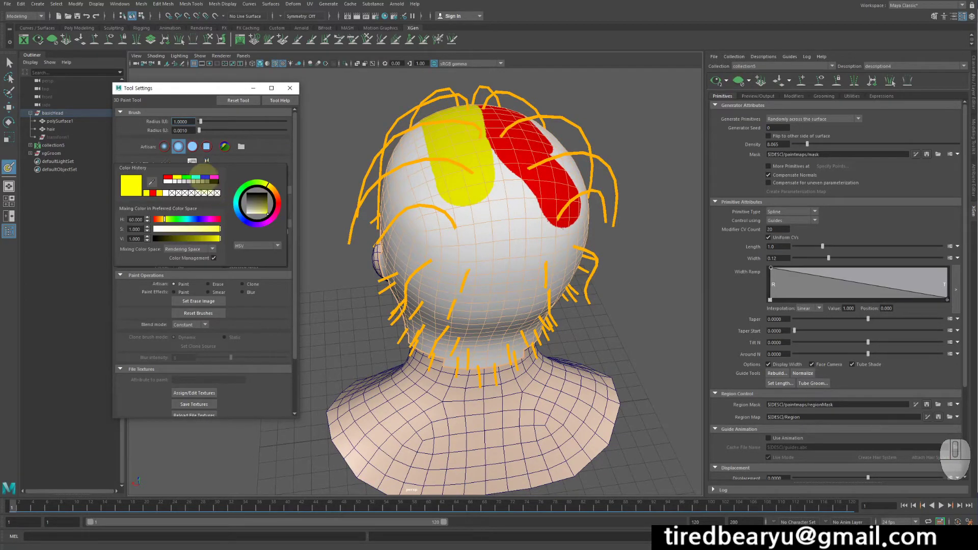
click(205, 177)
alt+drag(568, 226, 542, 225)
mouse_move(469, 211)
mouse_down()
mouse_move(437, 242)
mouse_move(442, 215)
mouse_move(421, 280)
mouse_move(437, 223)
mouse_move(445, 301)
mouse_move(435, 262)
mouse_up()
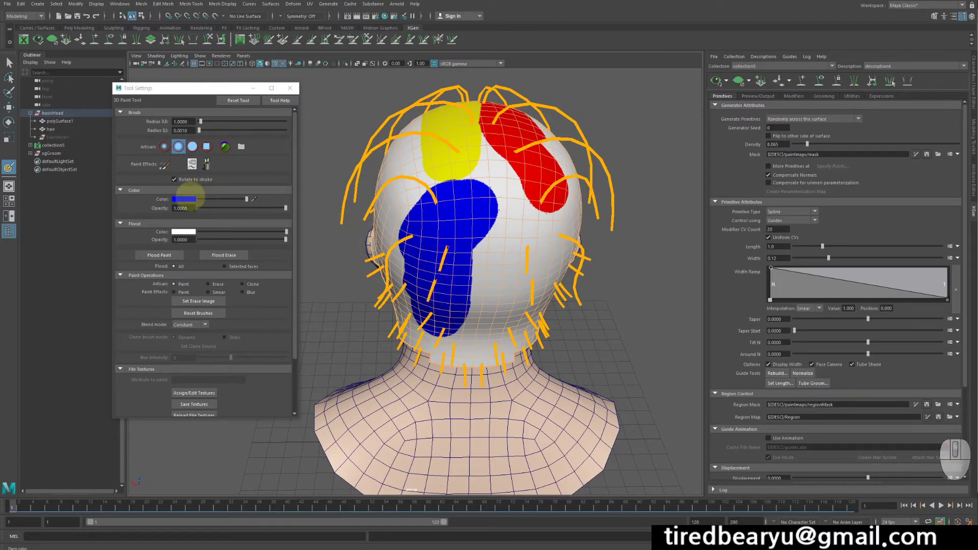
Paint a cyan region on the right half of the back of the head, bordering the blue one
click(186, 199)
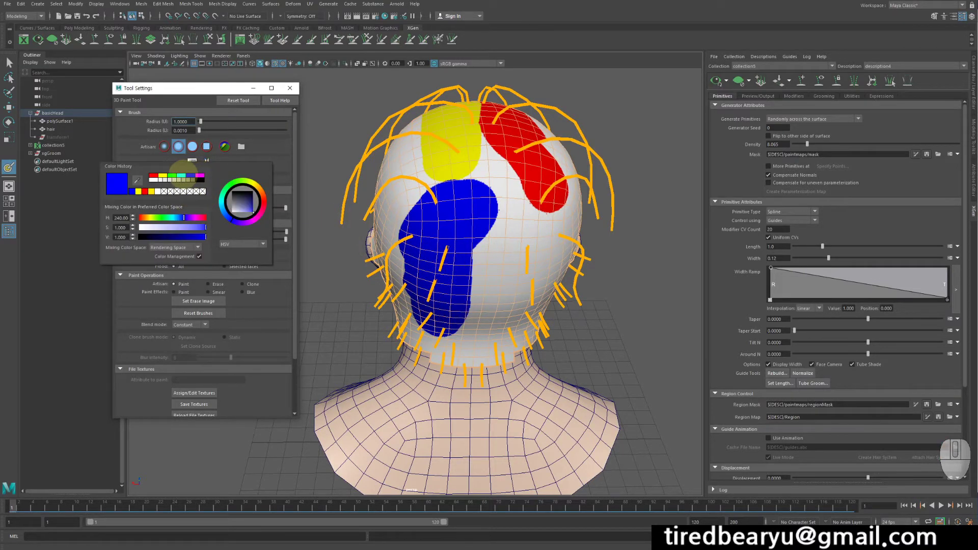
click(181, 175)
mouse_move(443, 217)
alt+mouse_down()
mouse_move(430, 216)
mouse_move(504, 303)
mouse_move(478, 222)
mouse_move(499, 283)
mouse_move(474, 272)
mouse_move(463, 306)
mouse_move(479, 232)
alt+mouse_up()
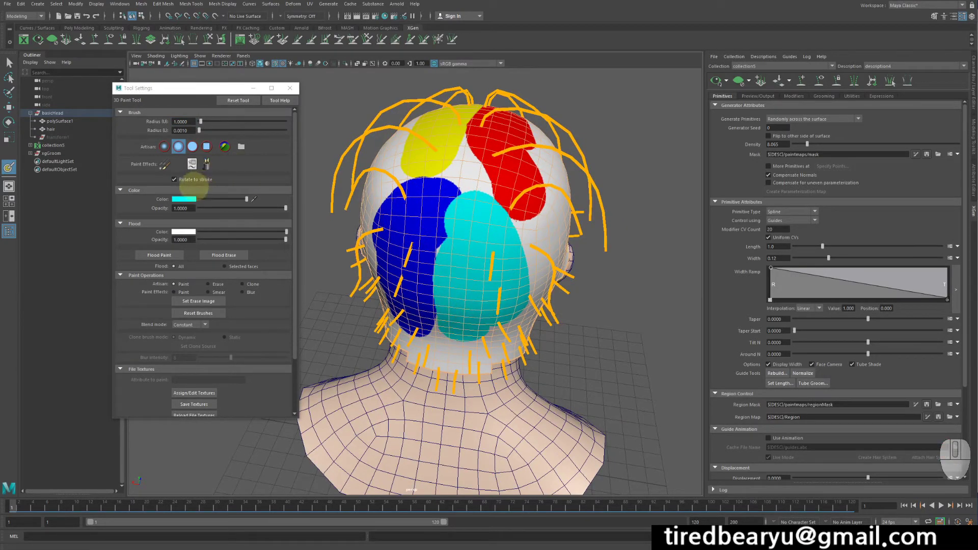
Extend the red region at the crown down to the edge of the cyan region
click(183, 199)
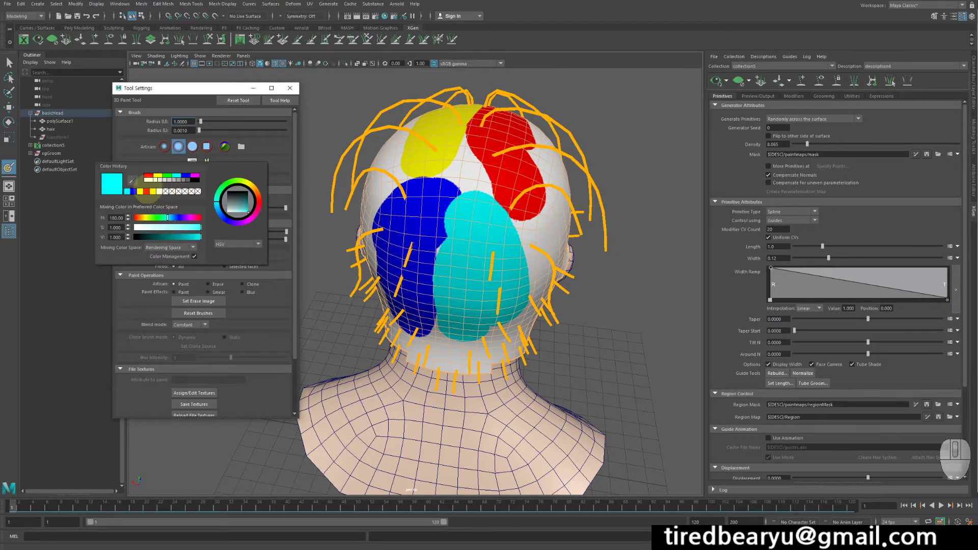
click(146, 190)
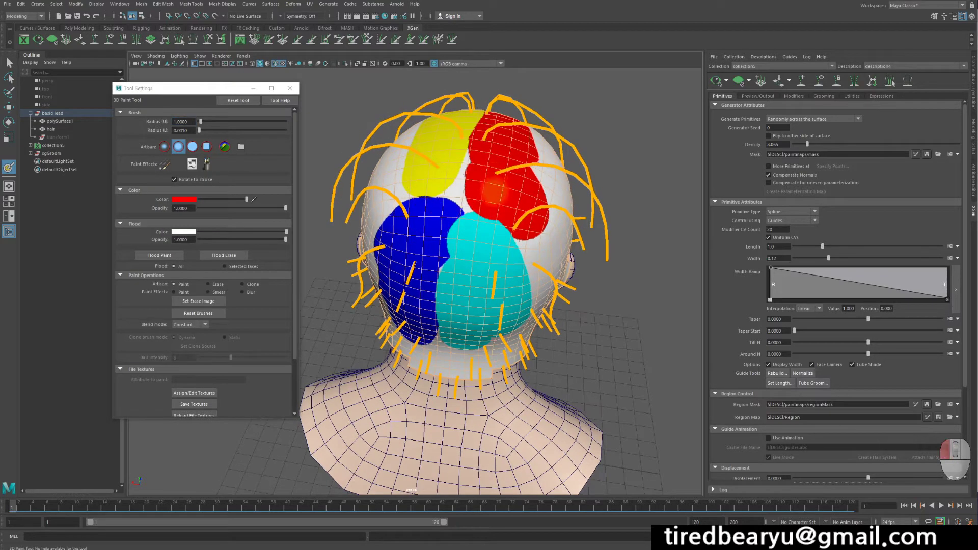
drag(491, 194, 562, 232)
click(186, 199)
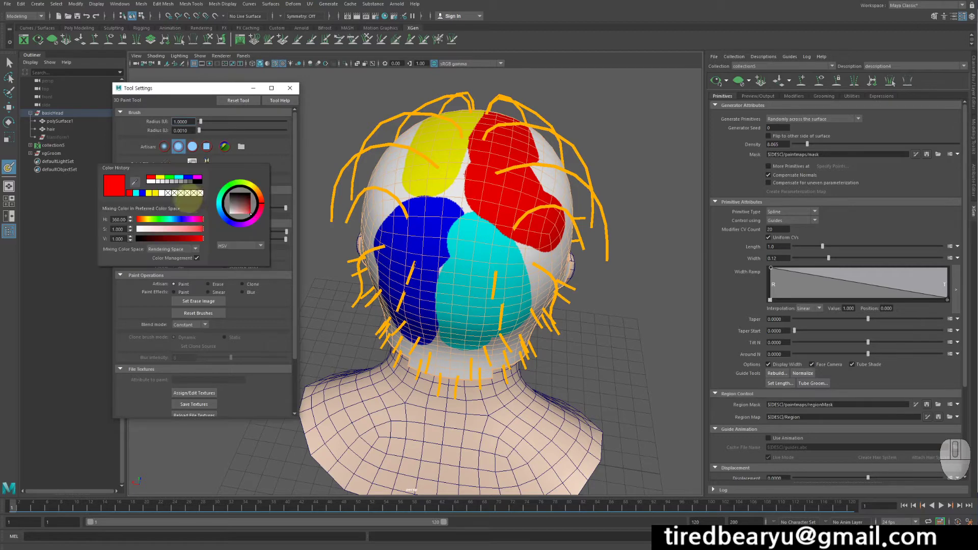
click(155, 192)
mouse_move(459, 138)
mouse_down()
mouse_move(438, 155)
mouse_move(446, 186)
mouse_up()
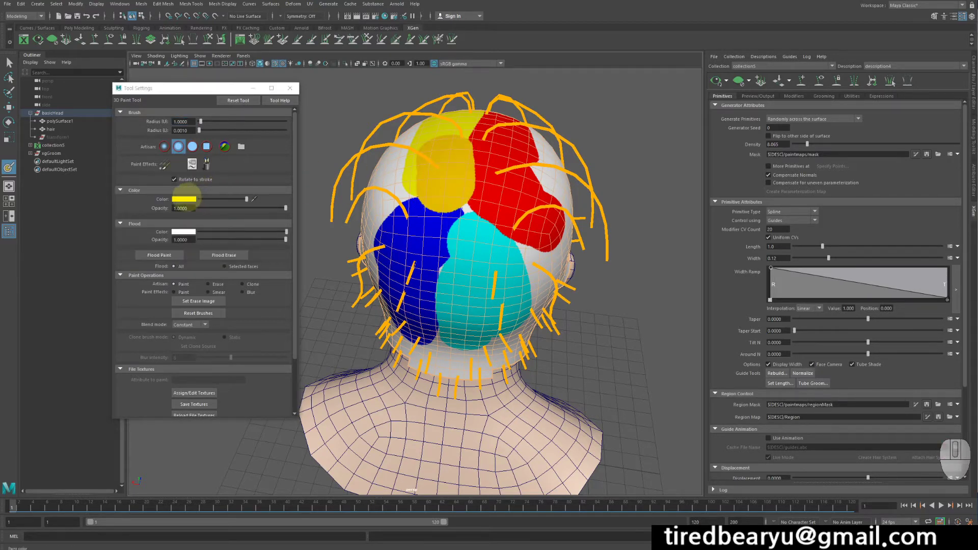
Extend the yellow region at the crown in pure yellow to meet the red and blue regions
click(189, 200)
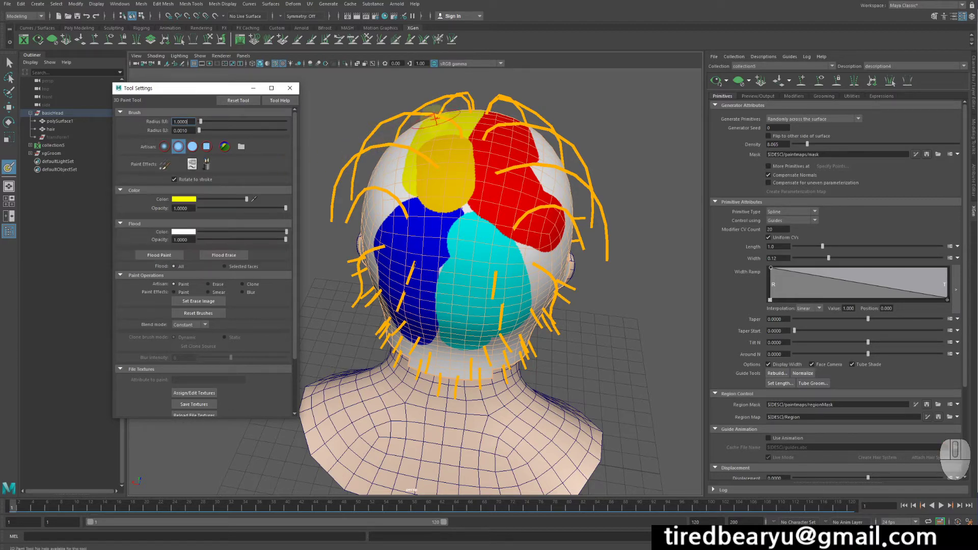
mouse_move(463, 102)
mouse_down()
mouse_move(443, 154)
mouse_move(445, 179)
mouse_up()
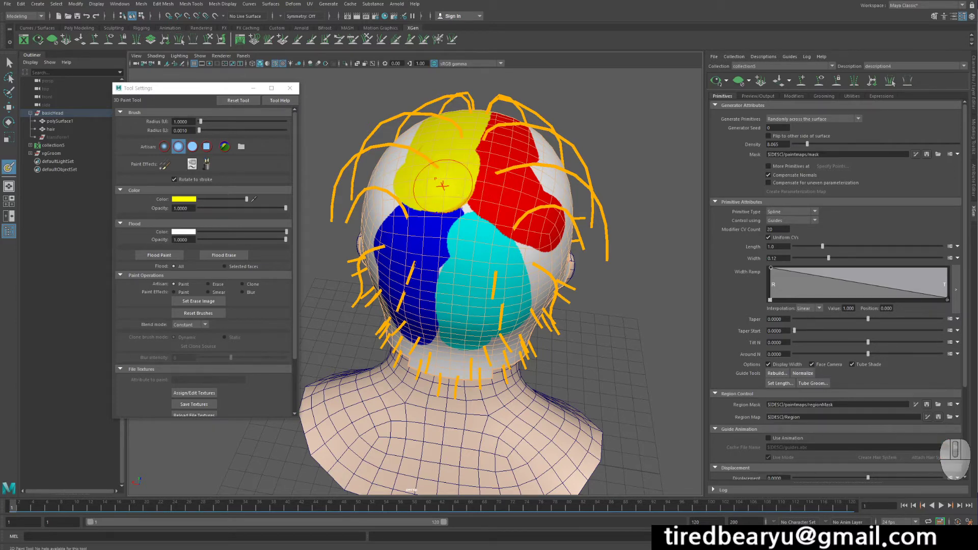
alt+drag(447, 188, 496, 180)
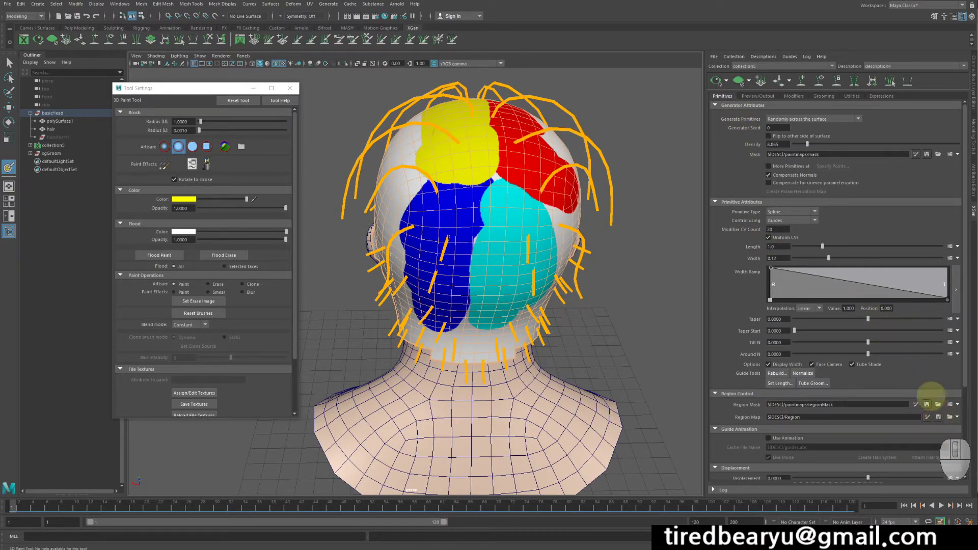
Save the region map, regenerate the hair preview and inspect the parting at the crown and back of the head
click(738, 80)
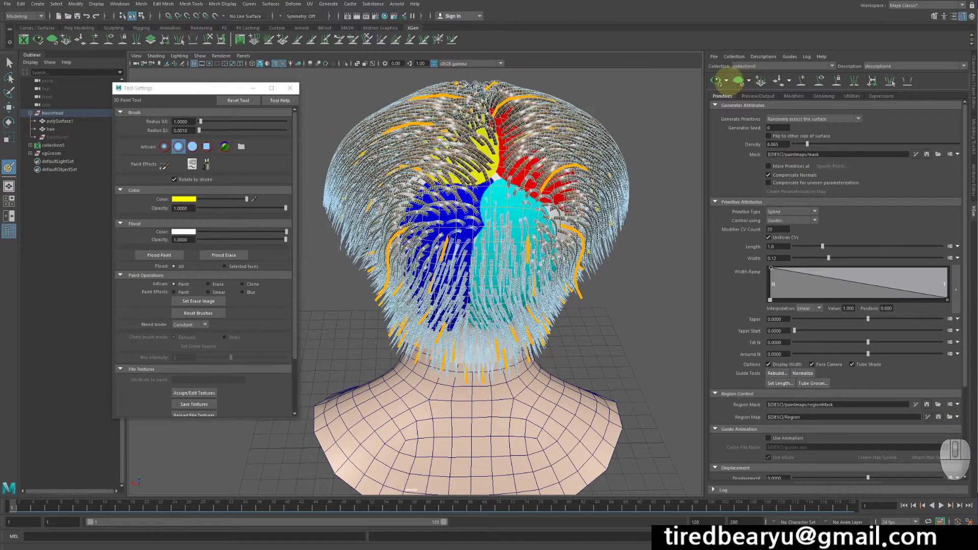
alt+drag(636, 127, 674, 120)
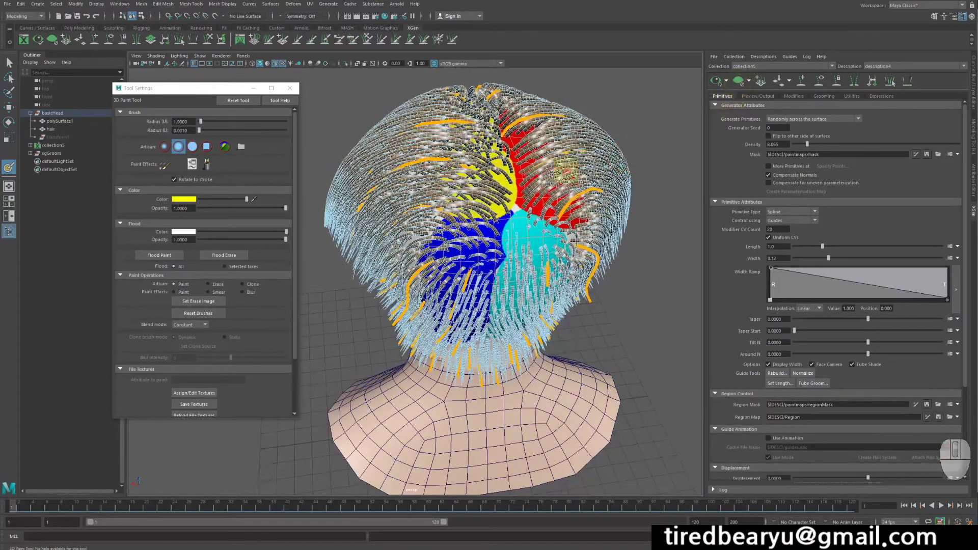
alt+drag(564, 171, 564, 153)
alt+drag(648, 168, 516, 97)
mouse_move(529, 199)
alt+mouse_down()
mouse_move(456, 138)
mouse_move(501, 191)
mouse_move(631, 173)
mouse_move(589, 225)
mouse_move(629, 215)
mouse_move(611, 216)
mouse_move(620, 218)
mouse_move(600, 246)
mouse_move(598, 202)
alt+mouse_up()
Hide the hair preview, select the two opposite guides at the back of the crown and flatten them towards the scalp with Sculpt Guides
key(w)
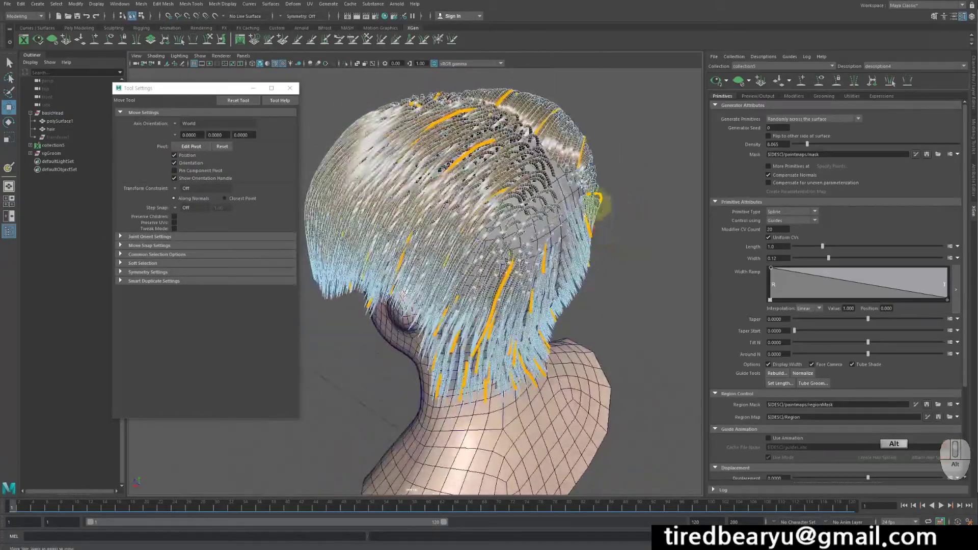
click(738, 80)
alt+drag(662, 138, 578, 130)
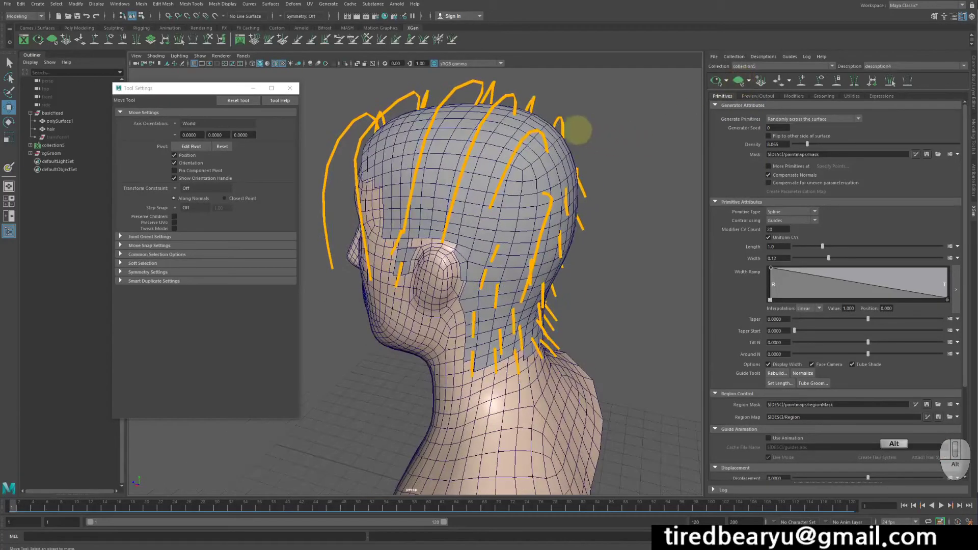
click(536, 130)
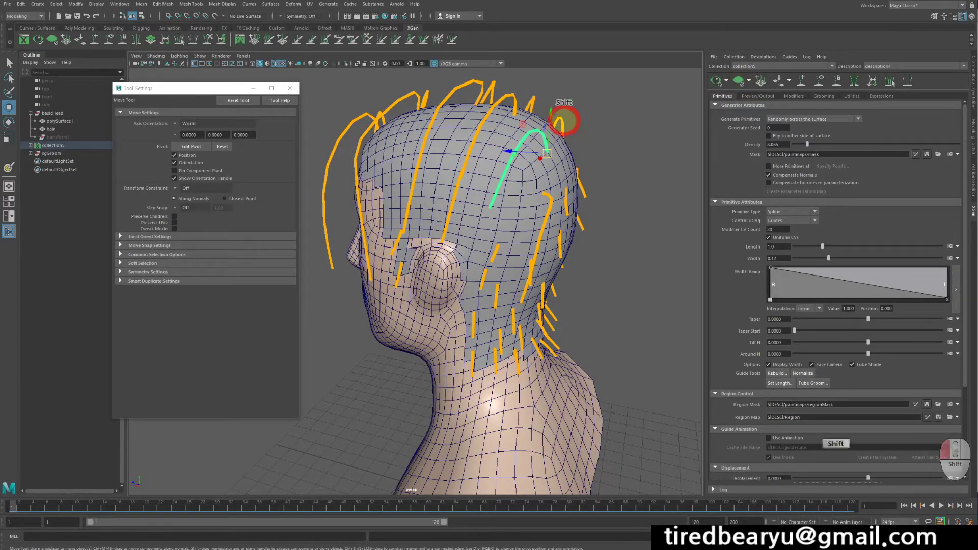
shift+click(564, 120)
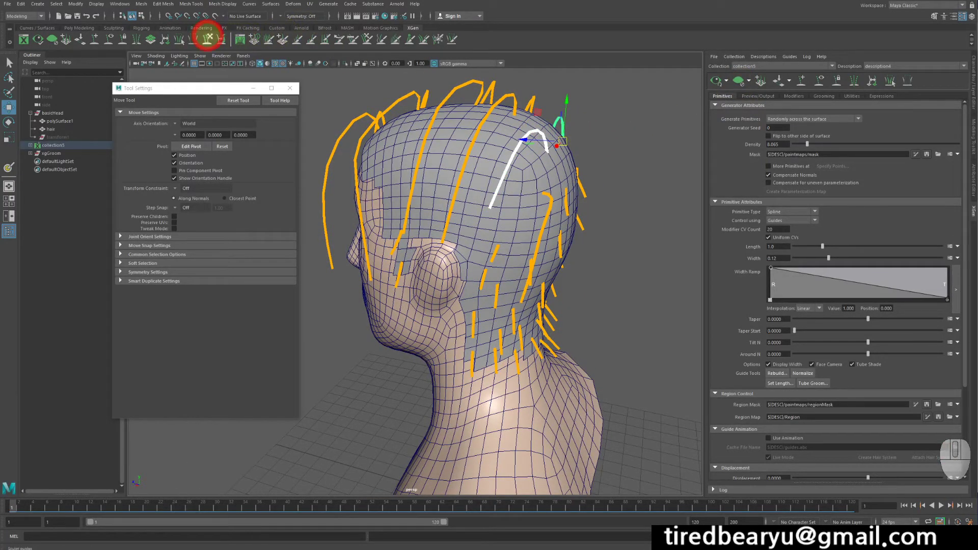
click(207, 38)
alt+drag(509, 153, 528, 148)
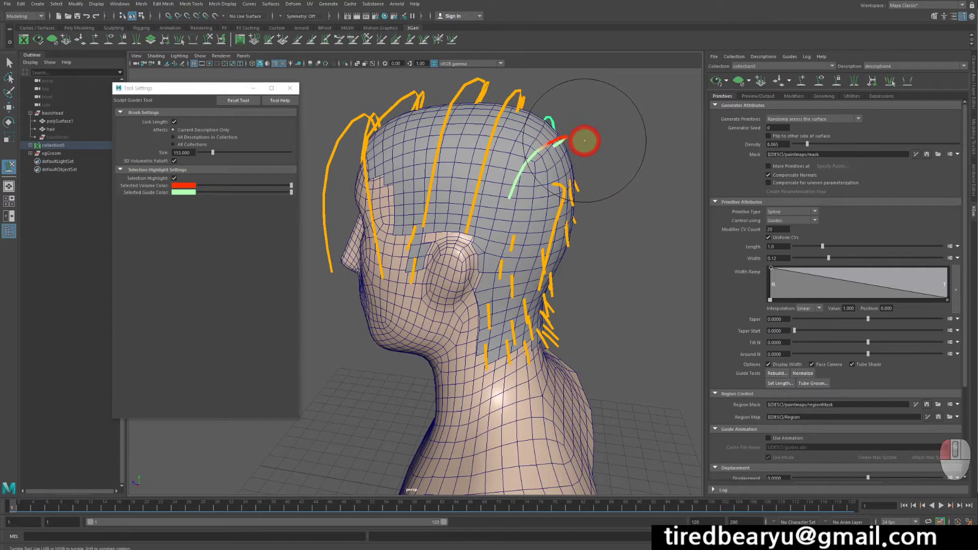
alt+drag(550, 158, 546, 165)
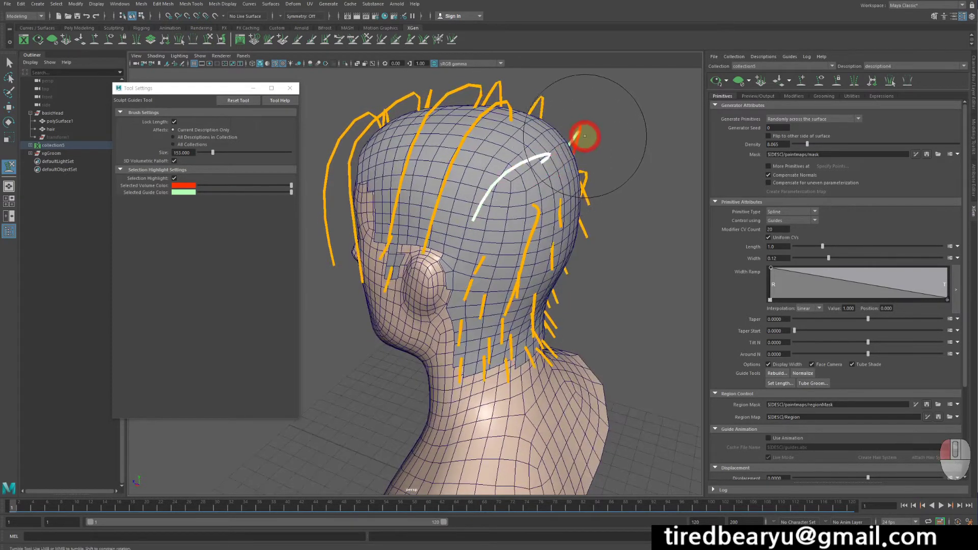
alt+drag(585, 136, 564, 130)
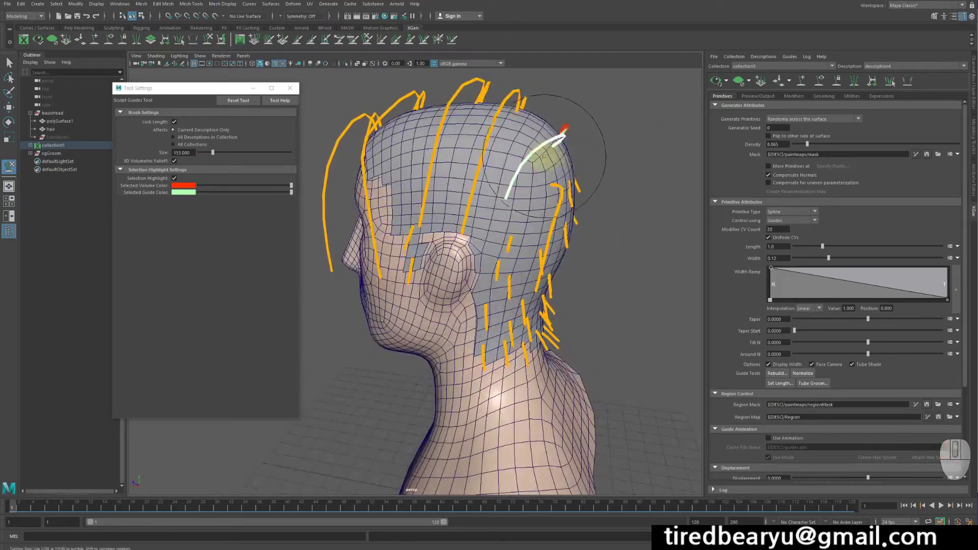
Switch from Sculpt Guides to the Move tool, regenerate the hair preview and inspect the hairstyle from the front
mouse_move(544, 165)
alt+mouse_down()
mouse_move(525, 134)
mouse_move(707, 110)
alt+mouse_up()
key(w)
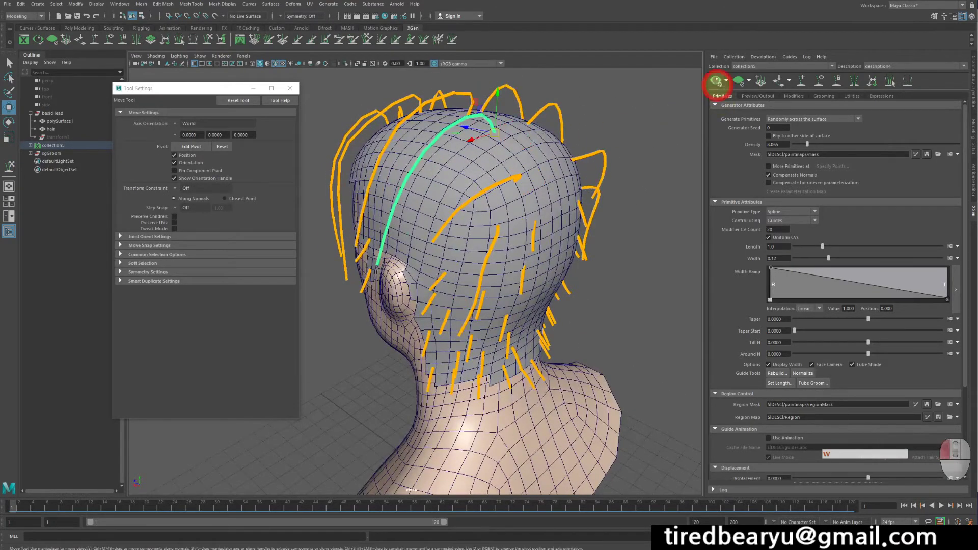
click(717, 83)
alt+drag(642, 176, 619, 174)
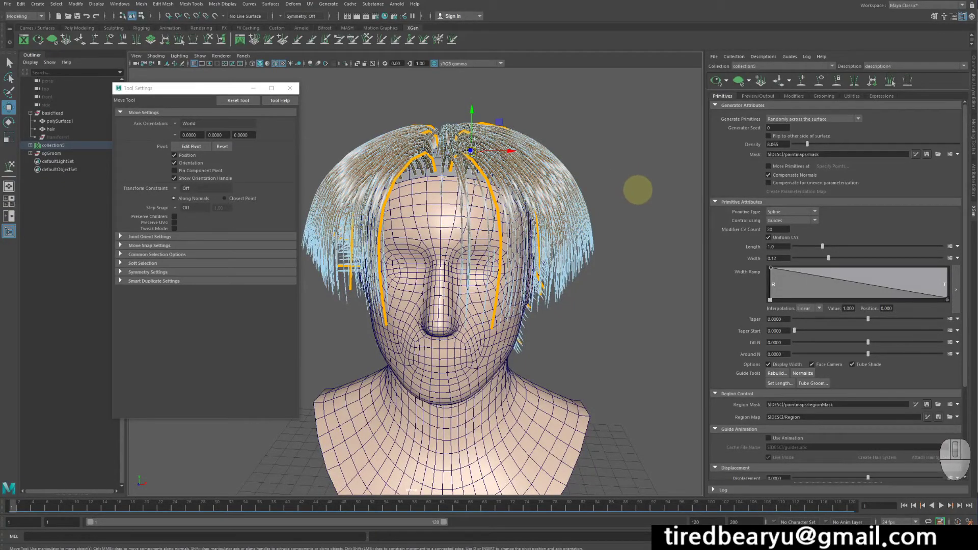
alt+drag(638, 190, 611, 153)
scroll(784, 284, down, 5)
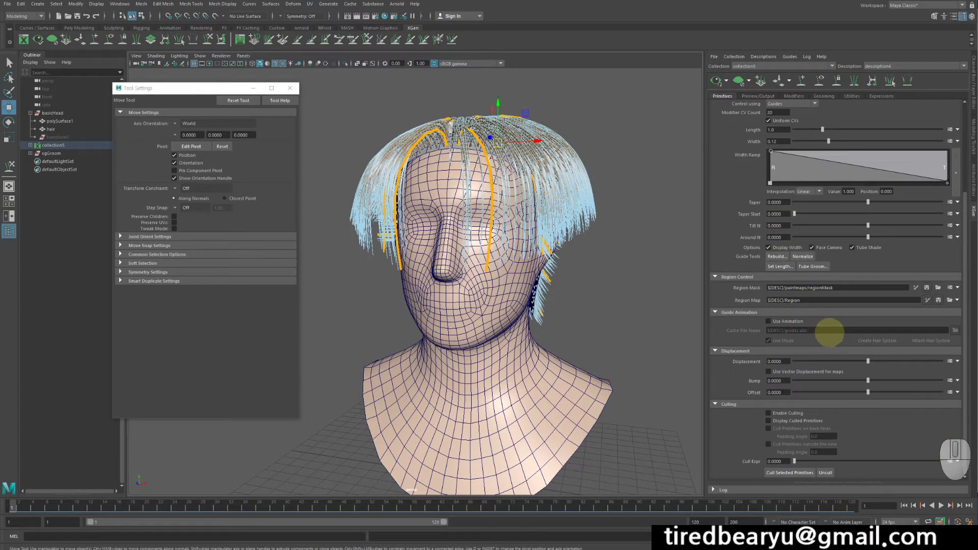
scroll(825, 324, up, 5)
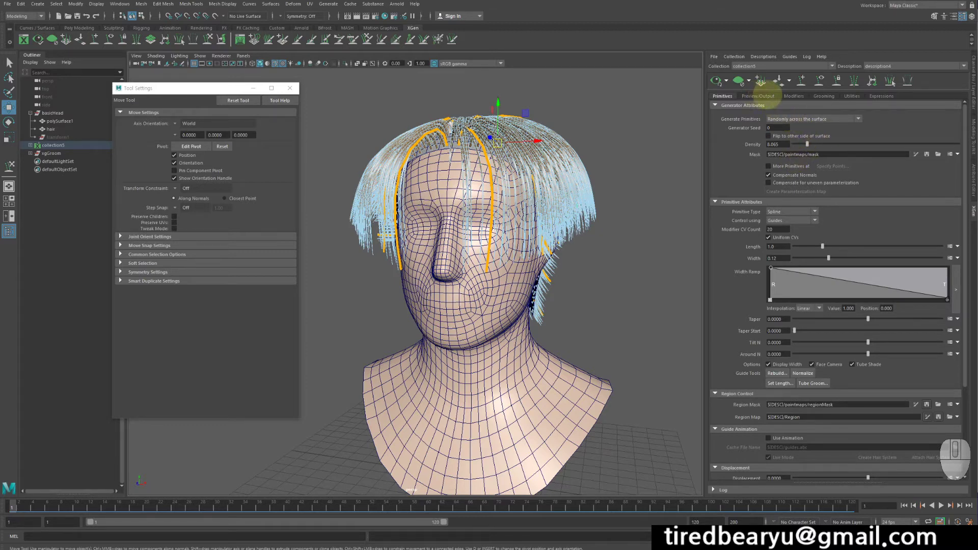
Add a Noise modifier to the hair description and inspect its effect on the strands around the face
click(795, 96)
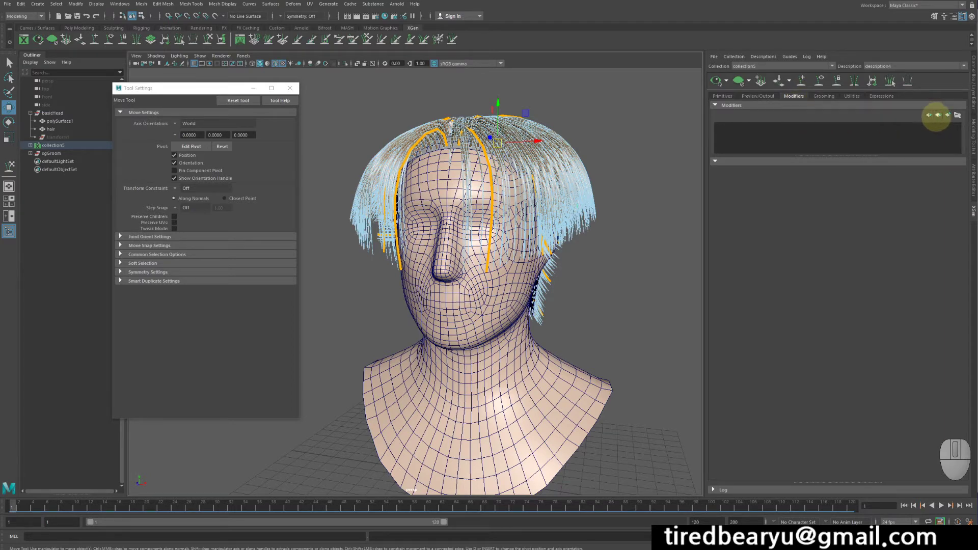
click(947, 115)
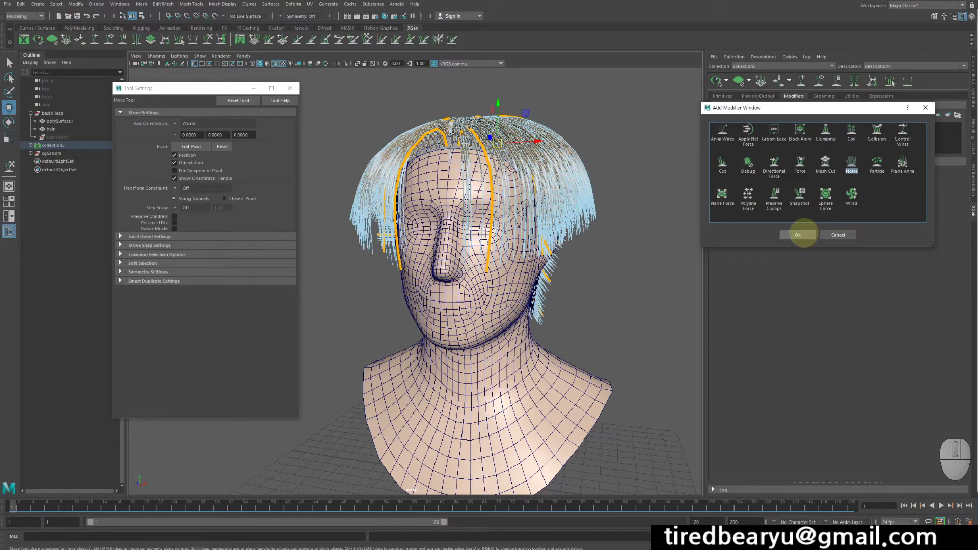
click(798, 235)
alt+drag(609, 246, 570, 248)
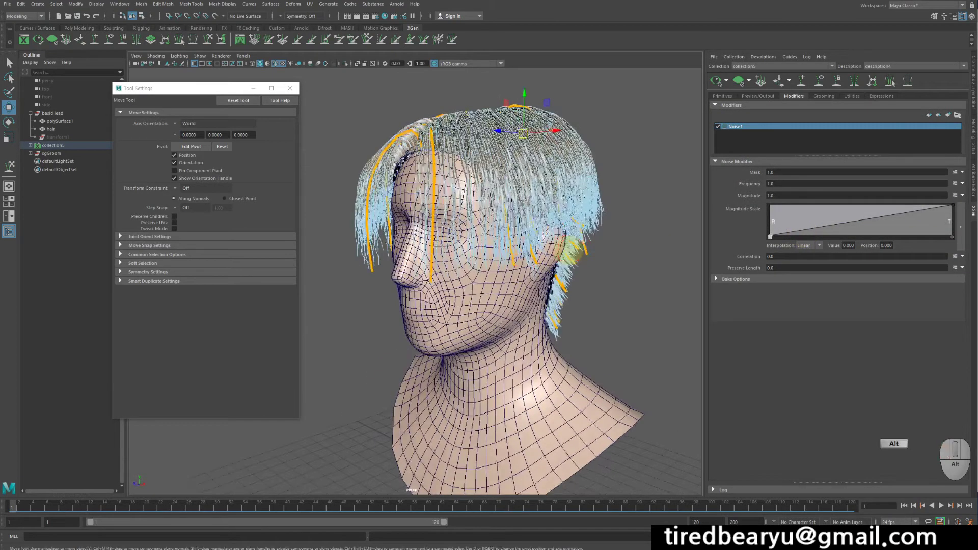
alt+right_drag(571, 251, 634, 245)
alt+drag(635, 244, 662, 254)
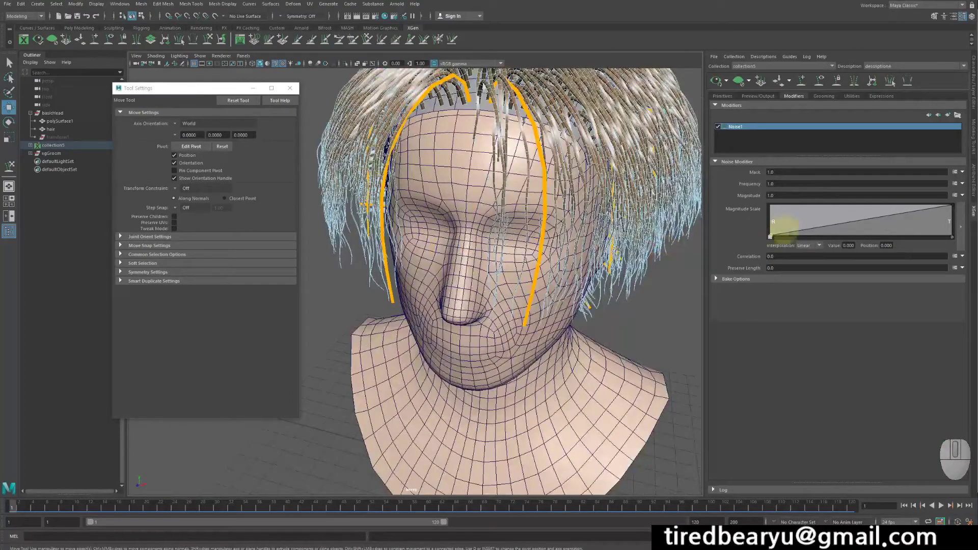
alt+drag(562, 216, 497, 217)
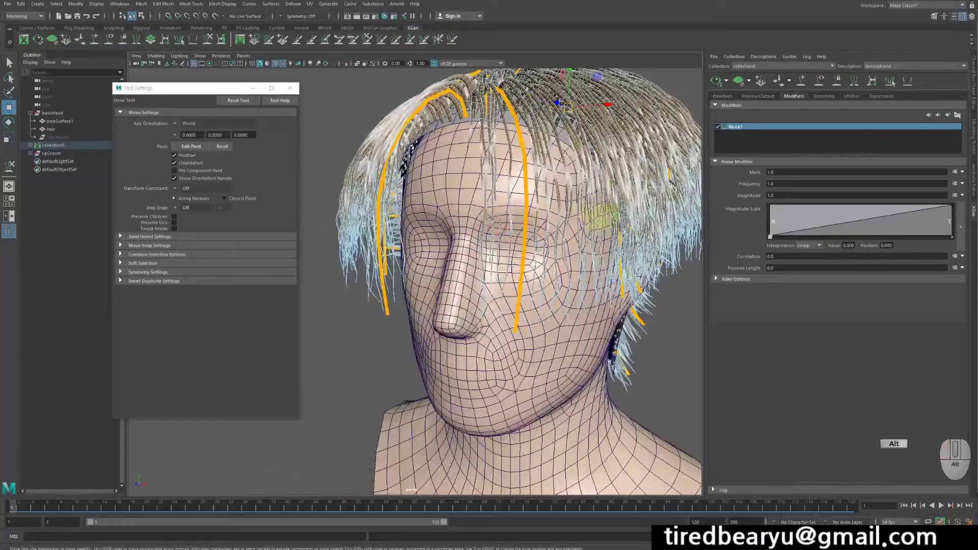
alt+drag(598, 212, 679, 172)
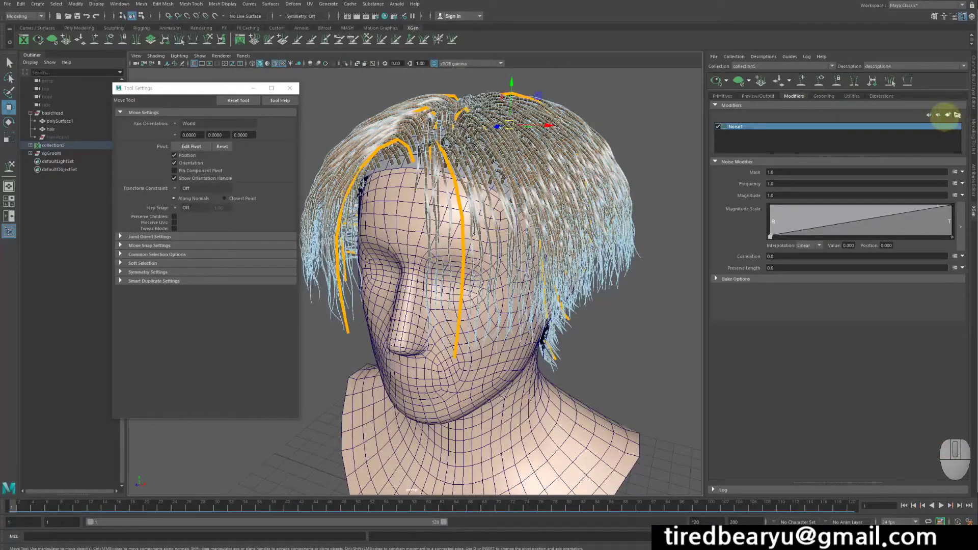
Add a Cut modifier to the hair description and inspect the hair tips around the face and ear
click(947, 114)
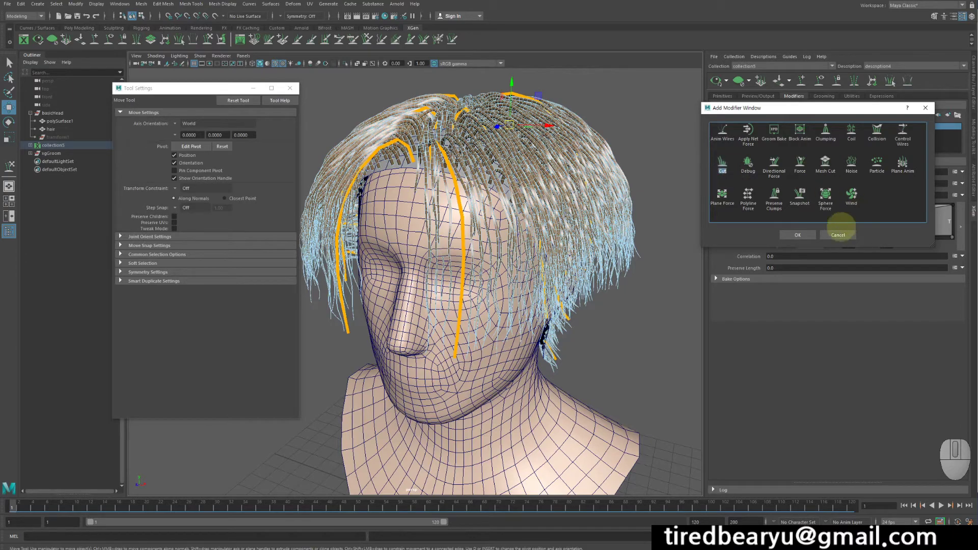
click(798, 234)
alt+drag(678, 270, 628, 241)
alt+middle_drag(629, 240, 630, 233)
alt+drag(629, 232, 633, 220)
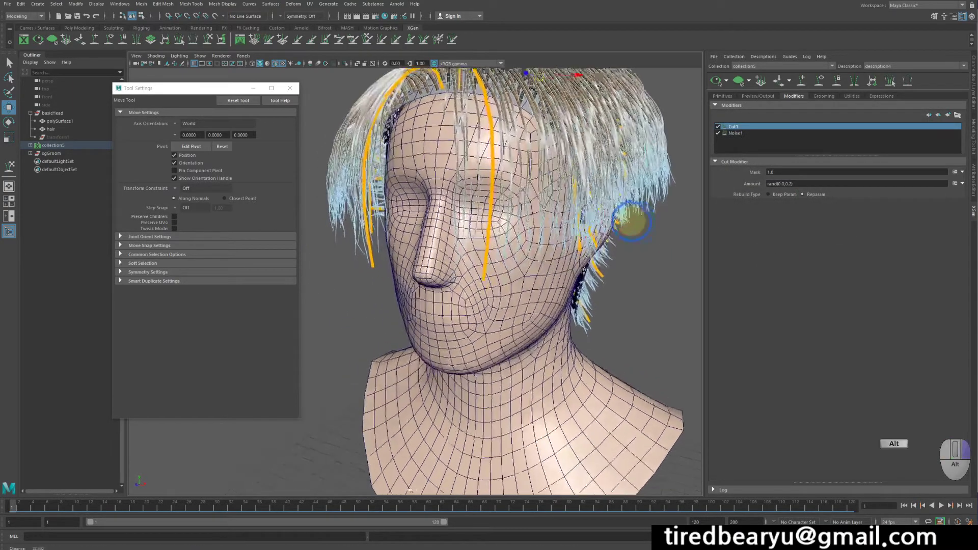
alt+right_drag(633, 220, 660, 227)
mouse_move(659, 228)
alt+mouse_down()
mouse_move(648, 229)
mouse_move(659, 233)
alt+mouse_up()
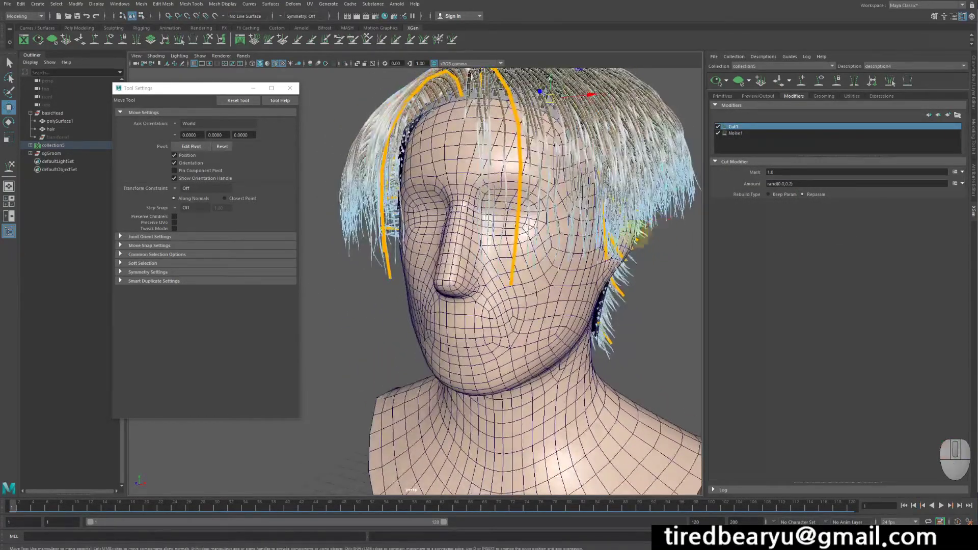
mouse_move(565, 263)
alt+mouse_down()
mouse_move(603, 264)
mouse_move(547, 263)
alt+mouse_up()
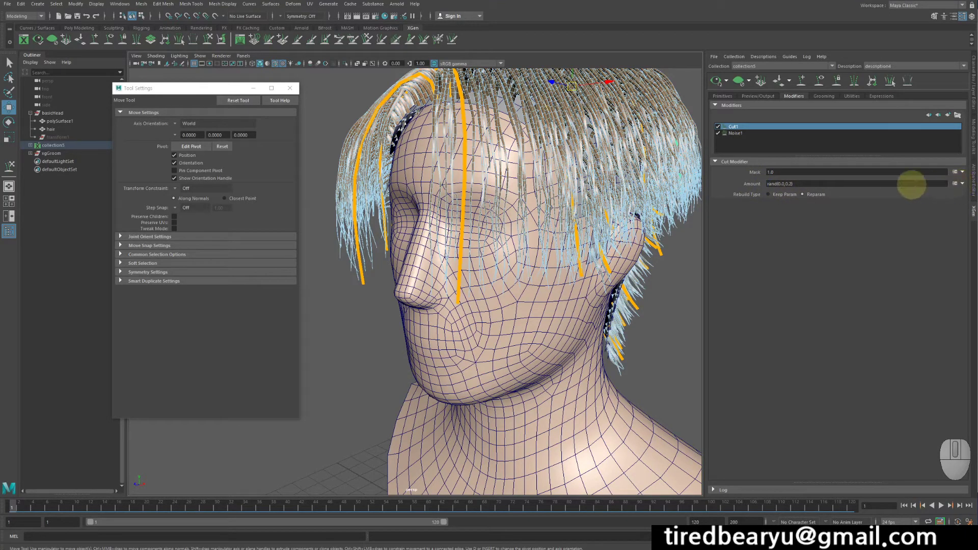
Set the Cut modifier's amount to rand(0.0,0.5) and check the uneven tips from the front and side
click(823, 183)
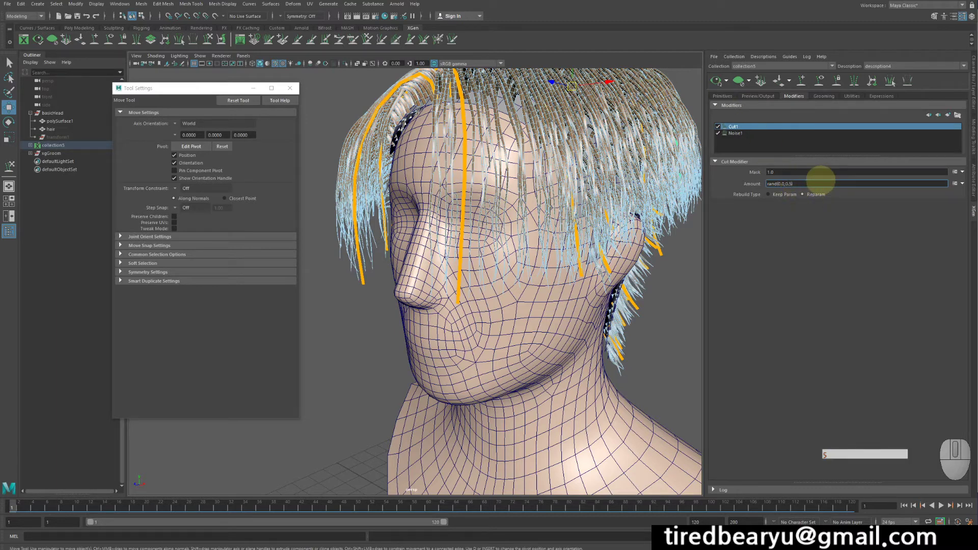
alt+drag(699, 262, 701, 215)
alt+middle_drag(655, 200, 638, 225)
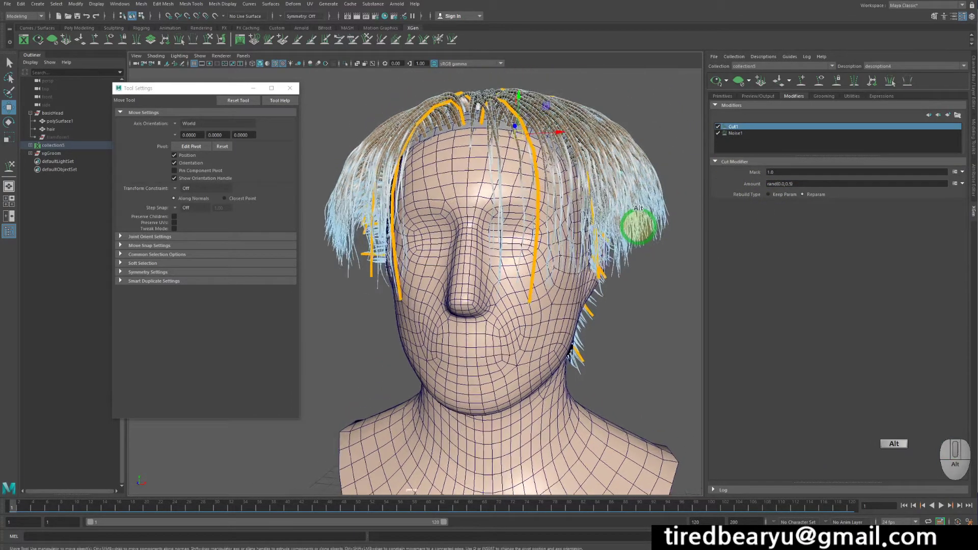
alt+drag(638, 225, 600, 236)
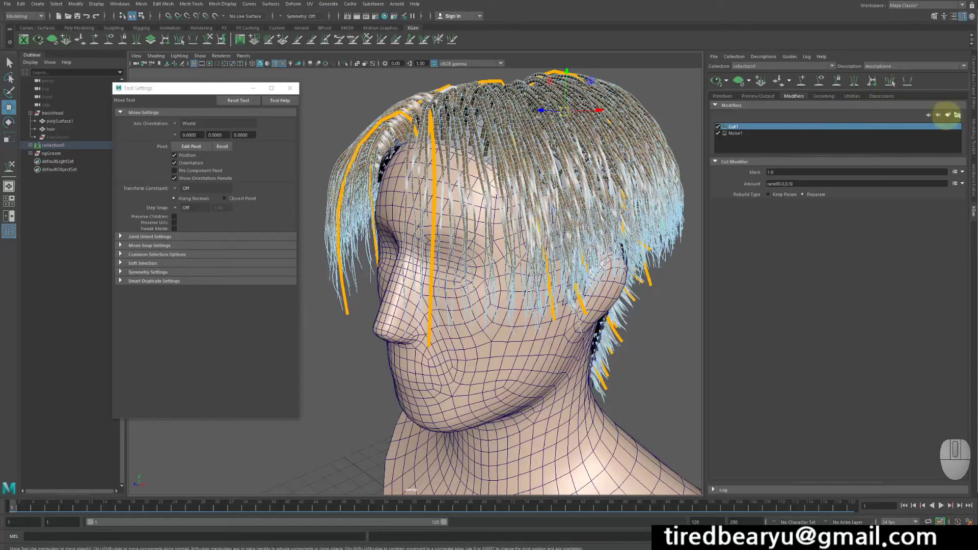
Add a Clumping modifier to the hair description and view the hair from the side
click(948, 114)
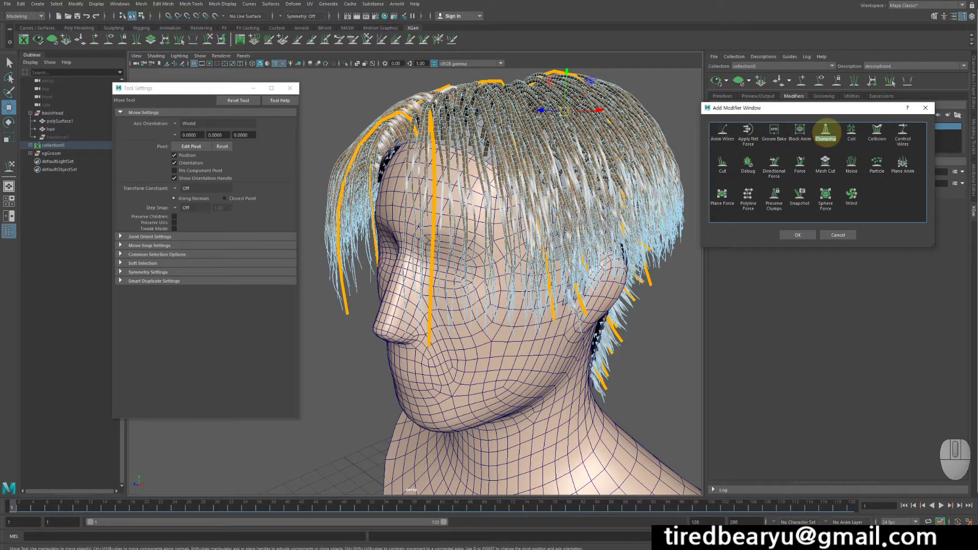
click(799, 235)
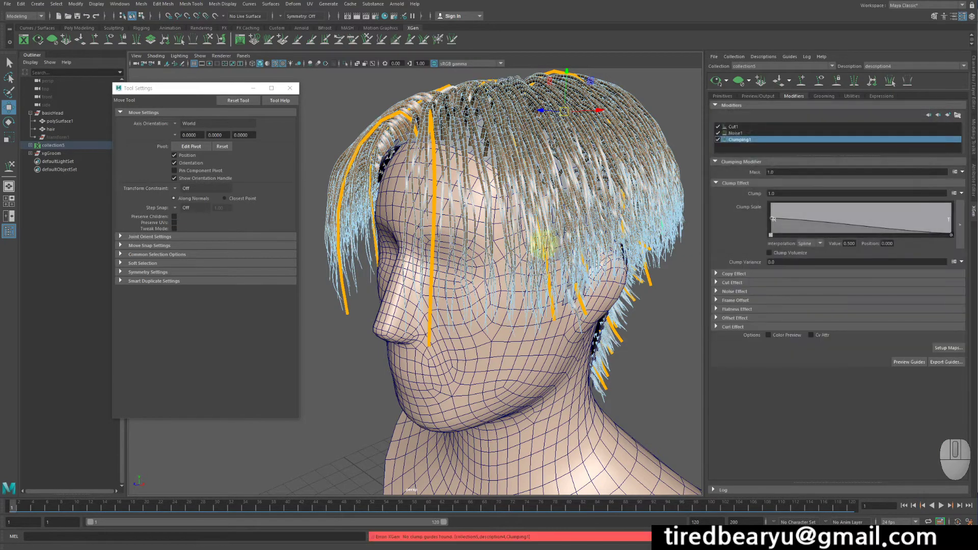
alt+drag(551, 238, 572, 221)
alt+right_drag(572, 221, 566, 231)
alt+drag(566, 231, 568, 225)
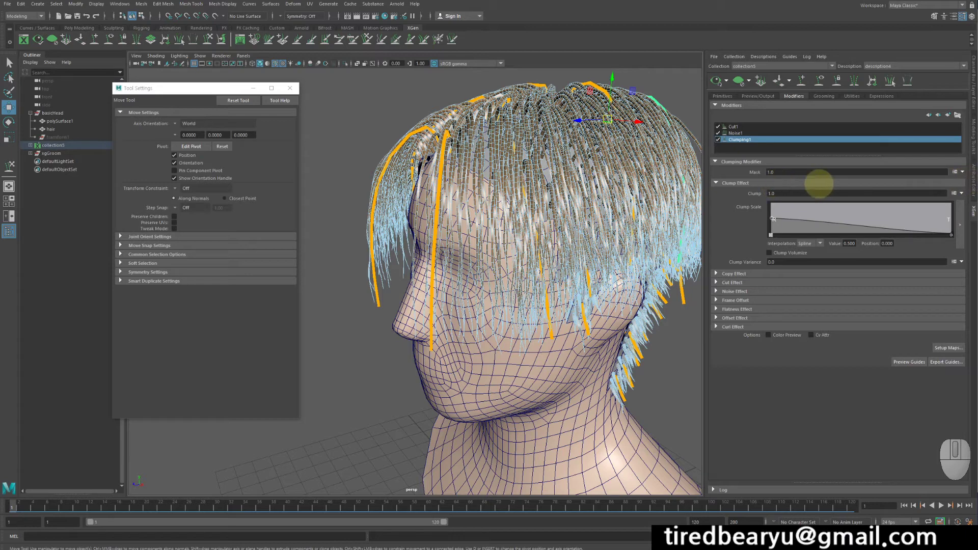
Create a paintable map named clump at resolution 30 for the Clumping modifier's Clump attribute and check the hair
click(960, 193)
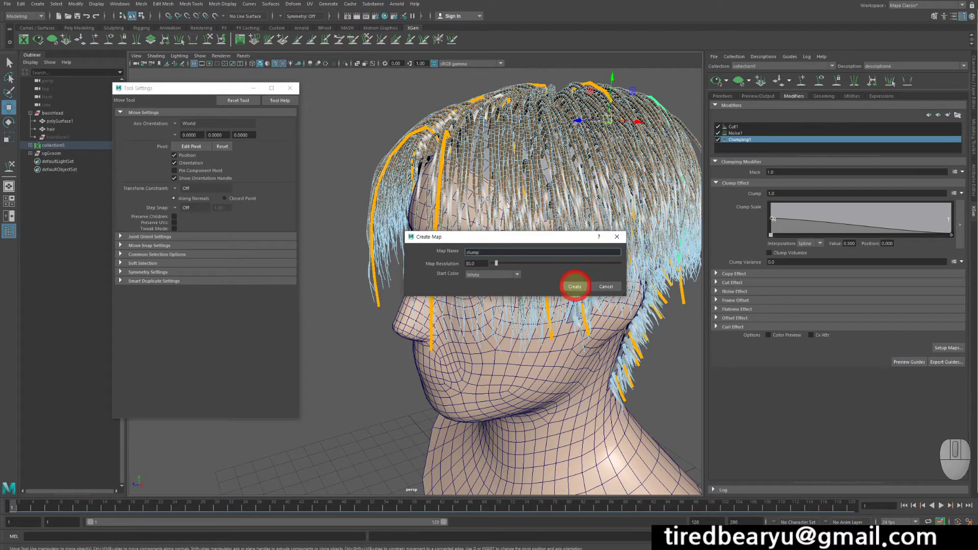
click(574, 287)
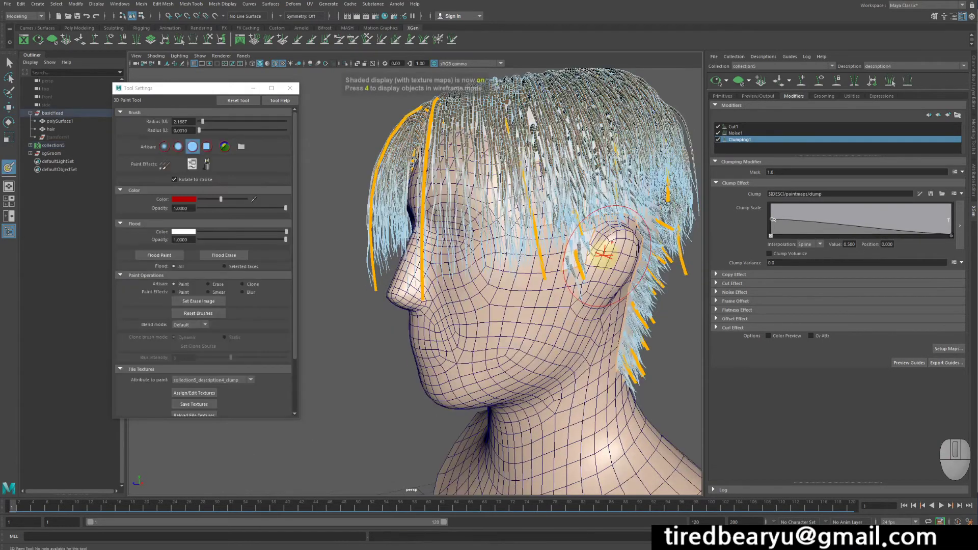
alt+drag(605, 251, 605, 267)
alt+right_drag(604, 266, 588, 257)
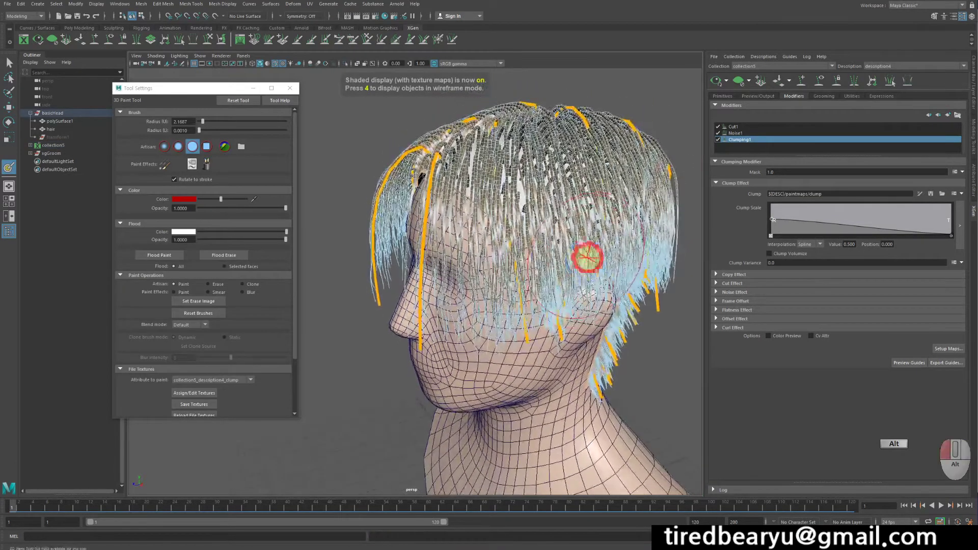
alt+drag(587, 258, 620, 247)
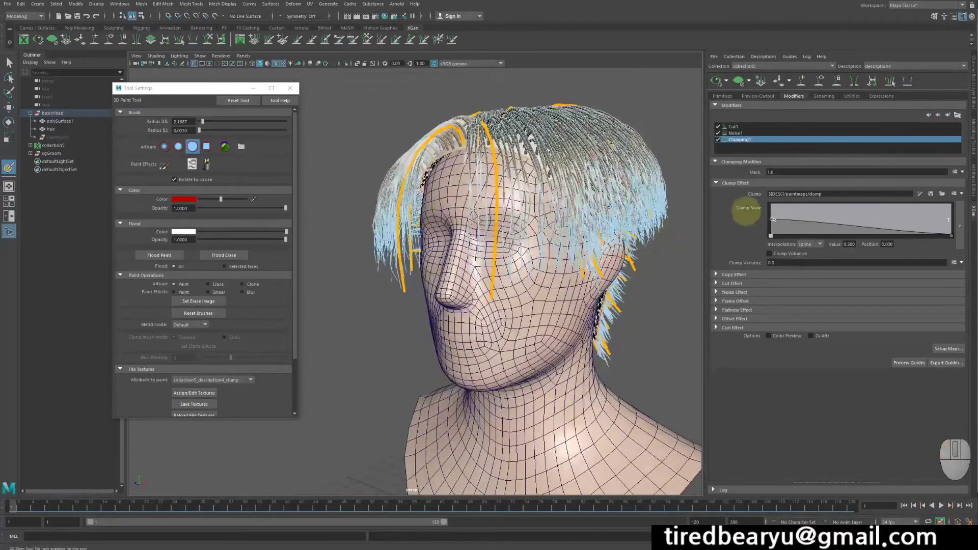
Undo the creation of the clump map and reselect the Clumping modifier
key(ctrl+z)
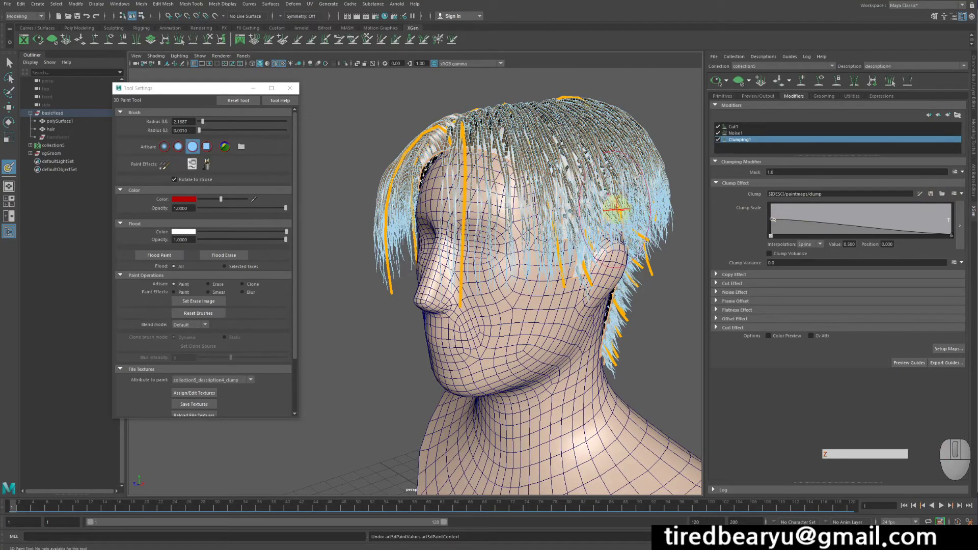
key(ctrl+z)
key(ctrl+z)
key(ctrl+z)
key(ctrl+z)
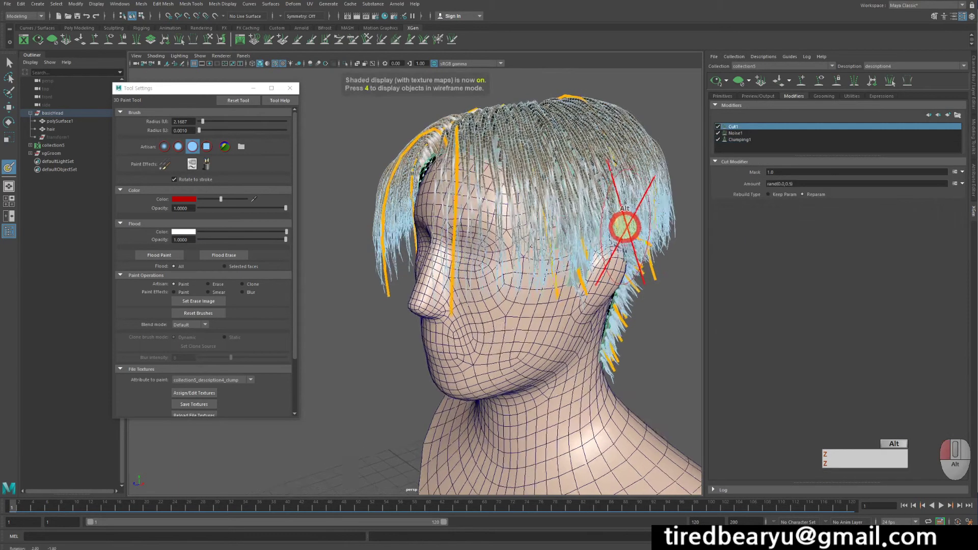
click(760, 140)
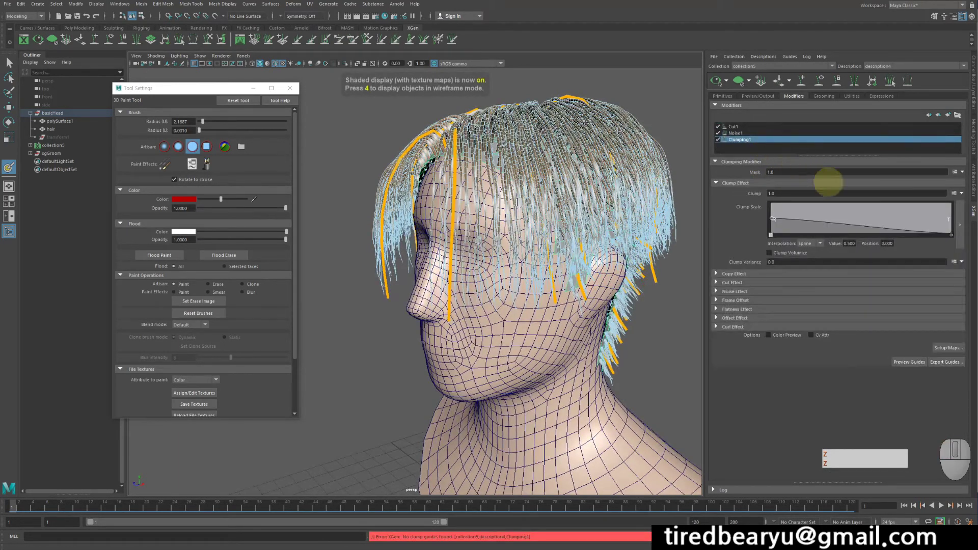
Examine the Clumping modifier's Mask map options and Copy Effect section, and look over the hair from the side
click(961, 171)
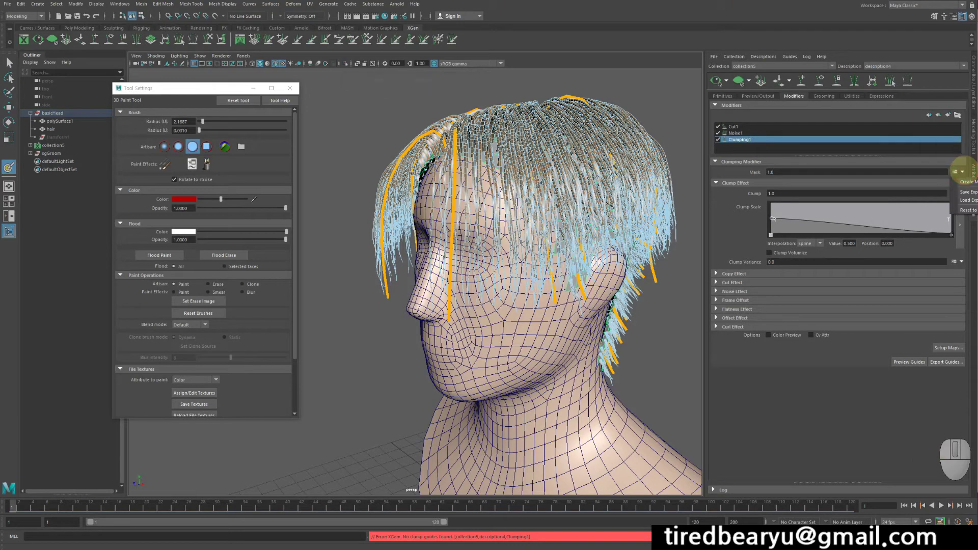
click(728, 240)
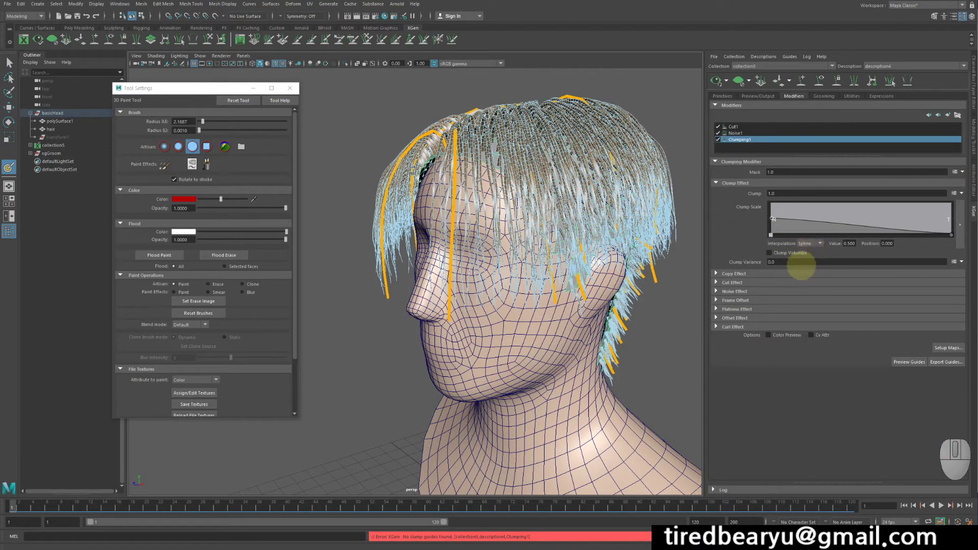
click(775, 273)
click(775, 274)
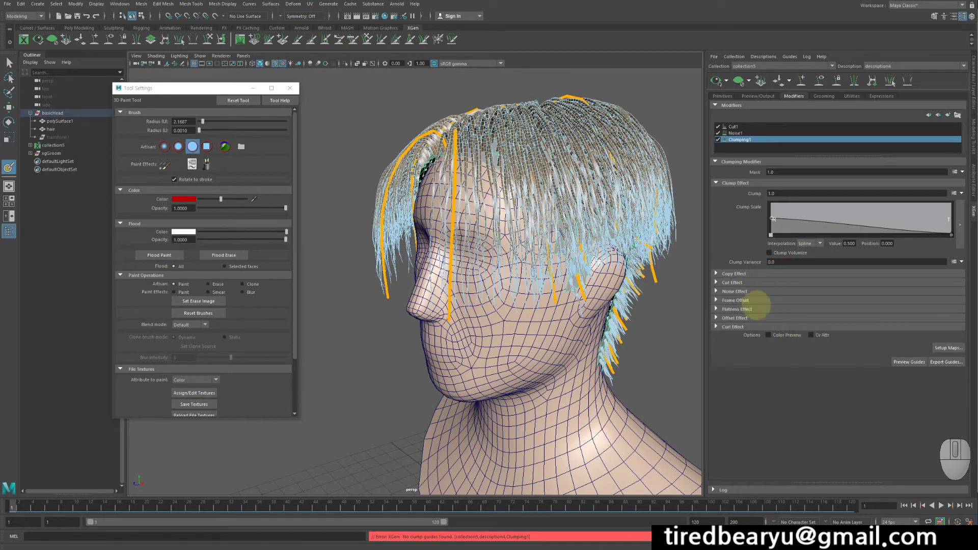
alt+drag(662, 303, 694, 283)
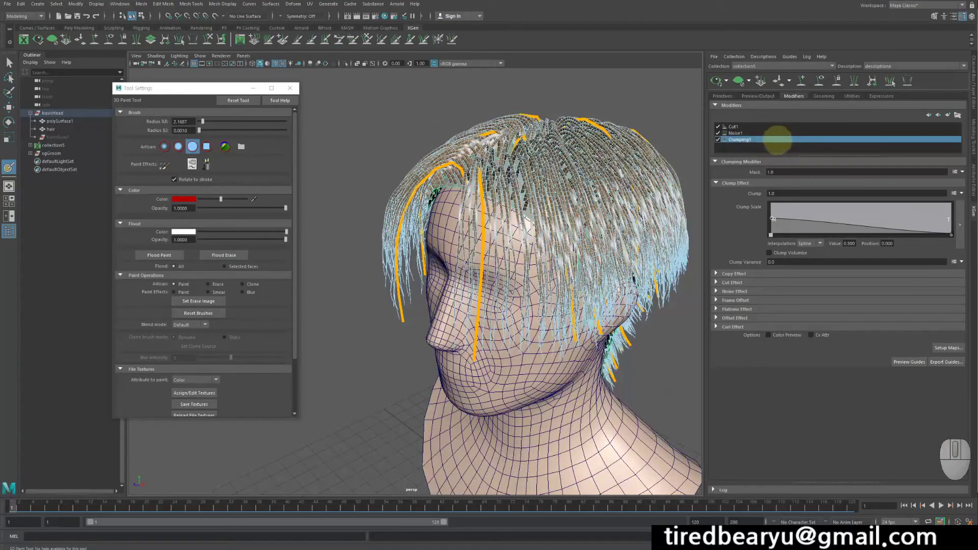
click(741, 219)
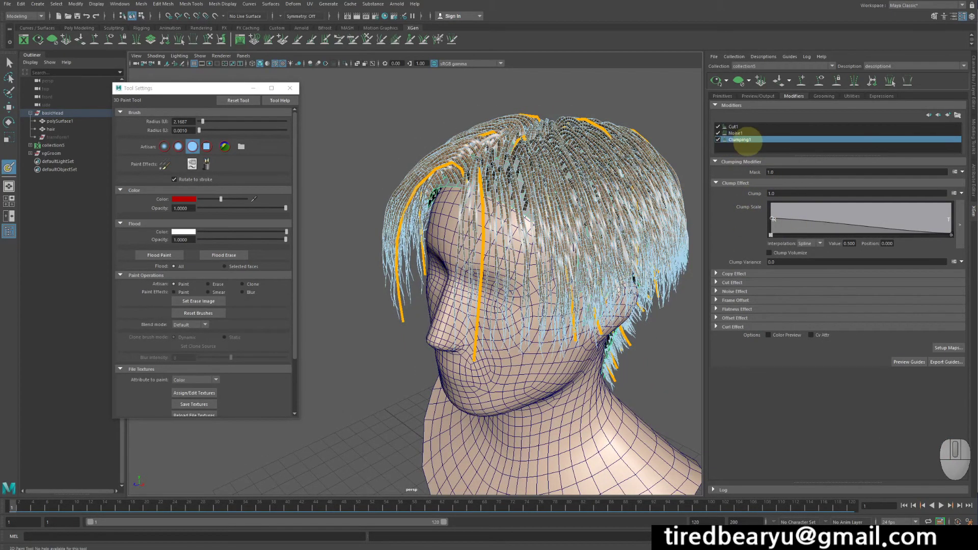
alt+drag(667, 193, 614, 207)
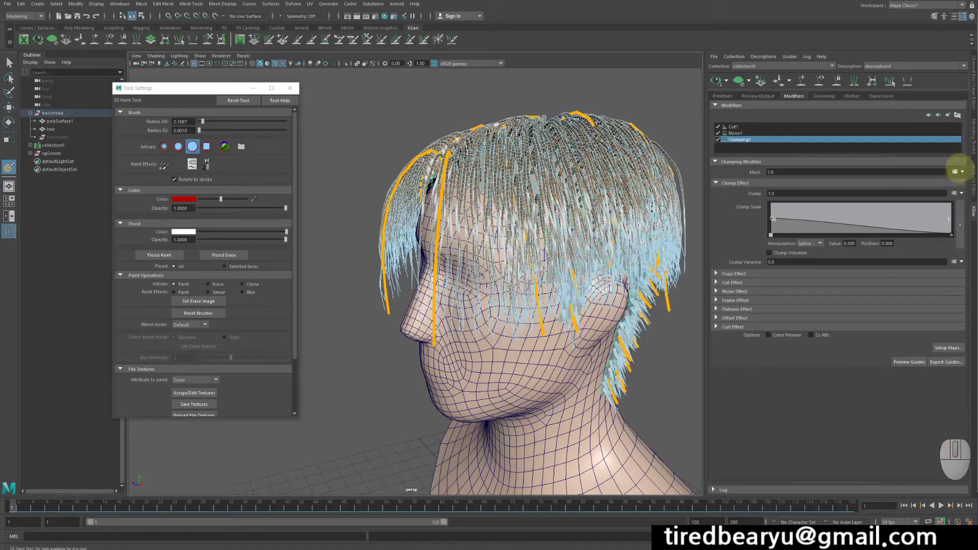
right_click(933, 142)
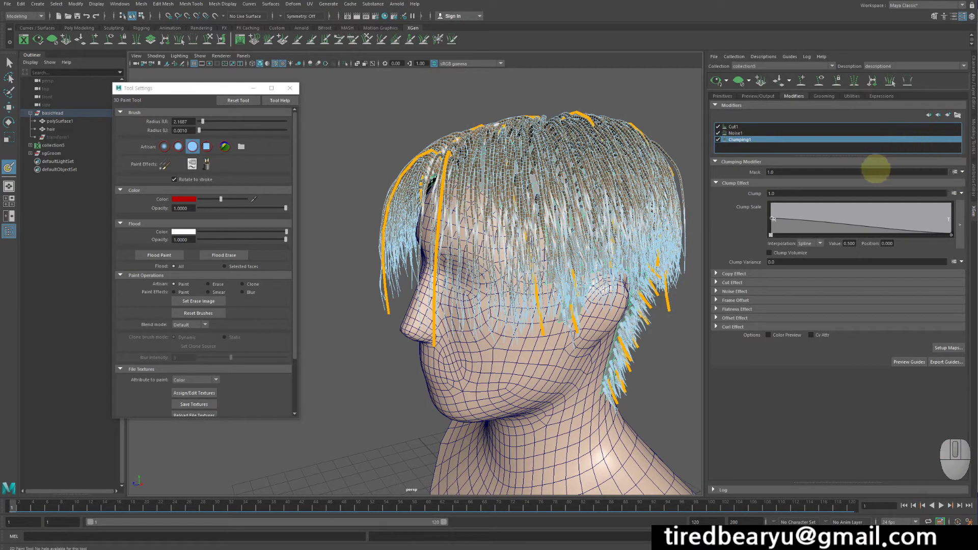
click(956, 171)
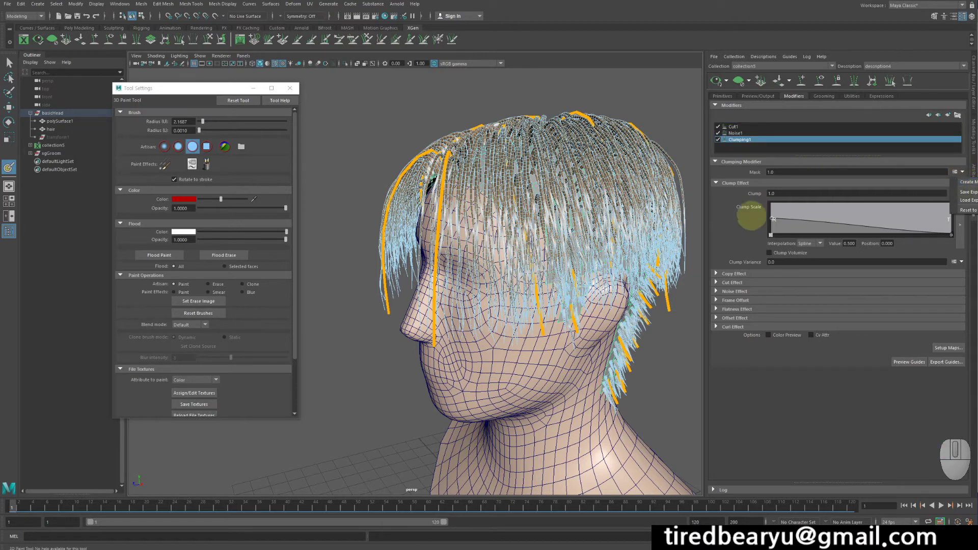
Examine the Clumping modifier's Clump Scale ramp, its interpolation options, and the Copy Effect and Cut Effect sections
click(741, 224)
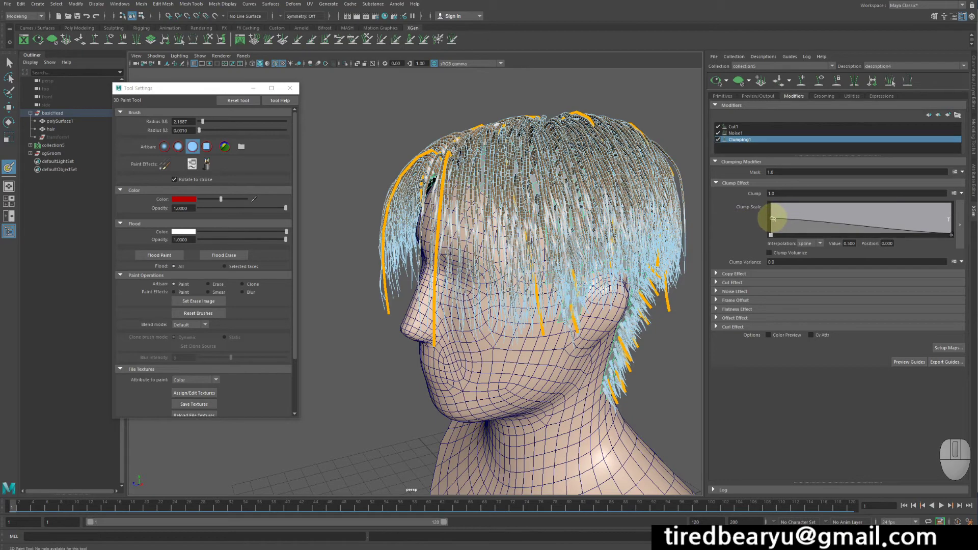
alt+drag(685, 233, 688, 238)
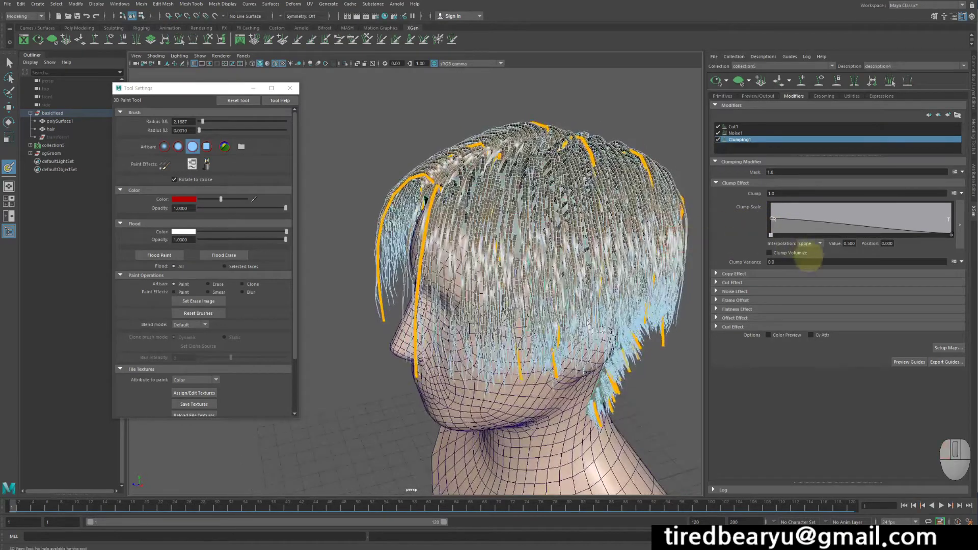
click(818, 244)
click(815, 241)
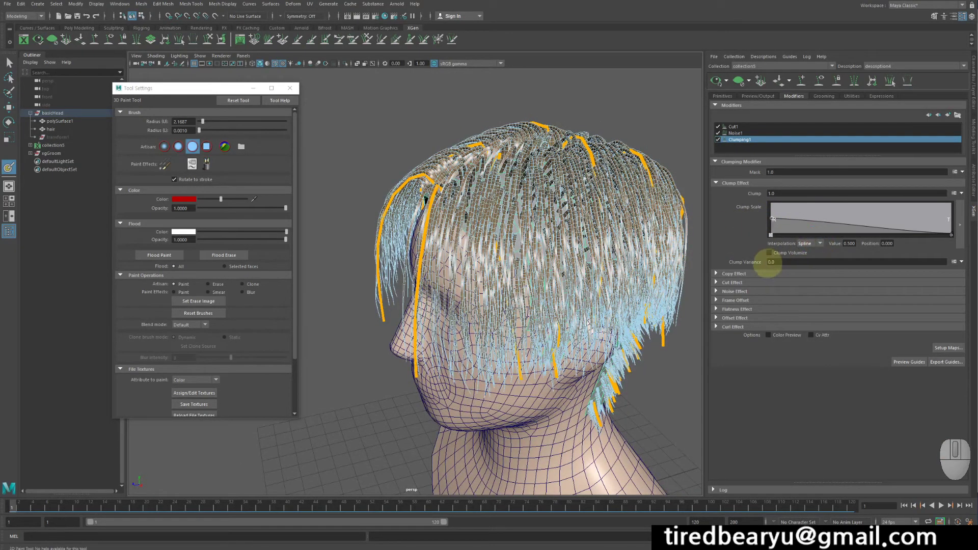
click(734, 274)
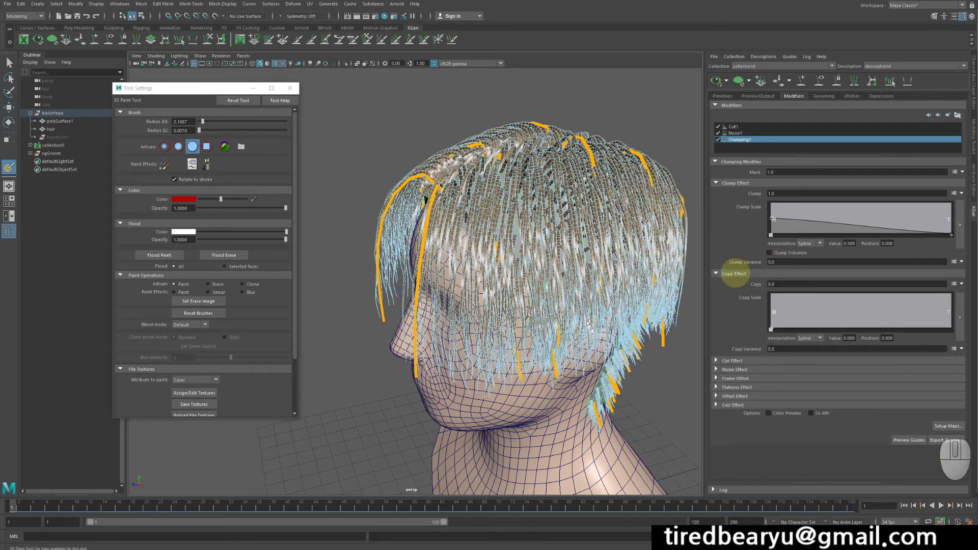
click(735, 273)
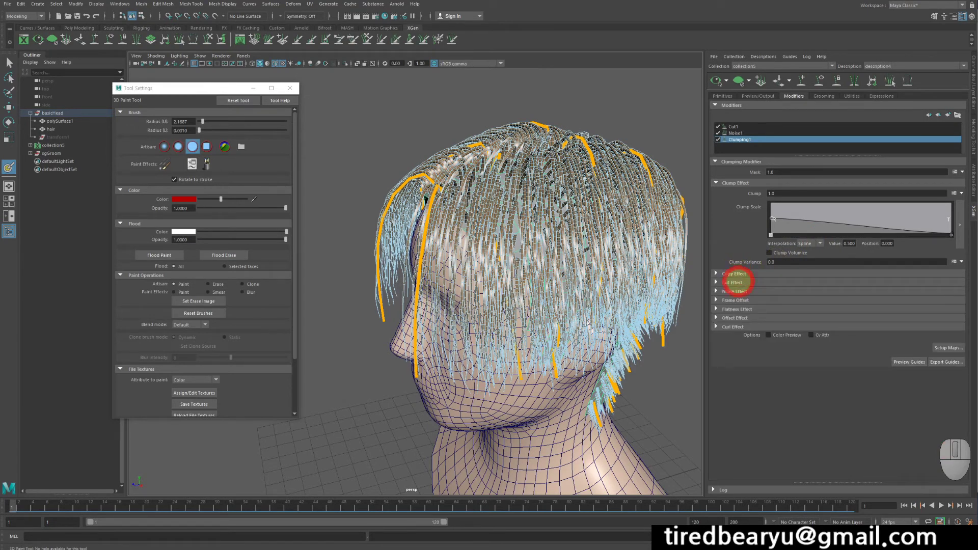
click(738, 281)
click(737, 281)
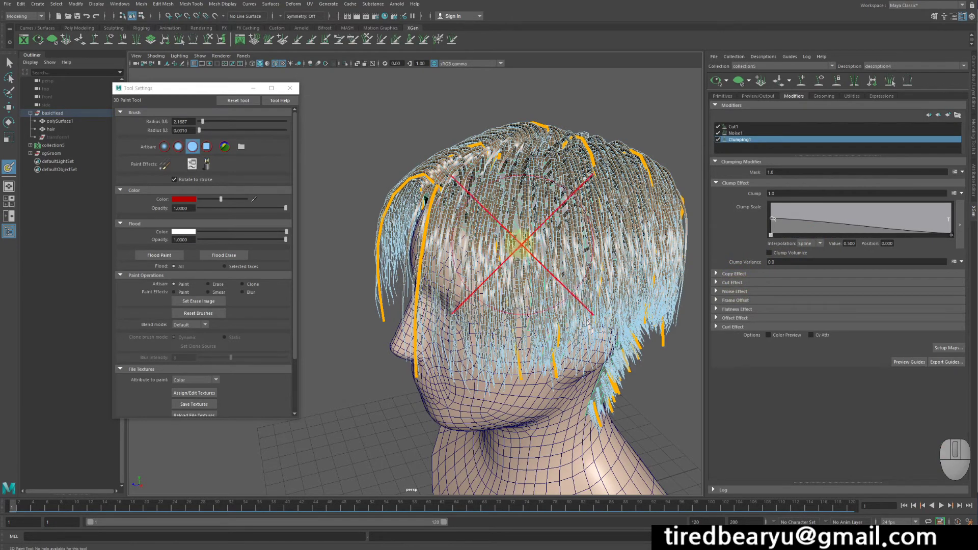
alt+drag(509, 241, 532, 236)
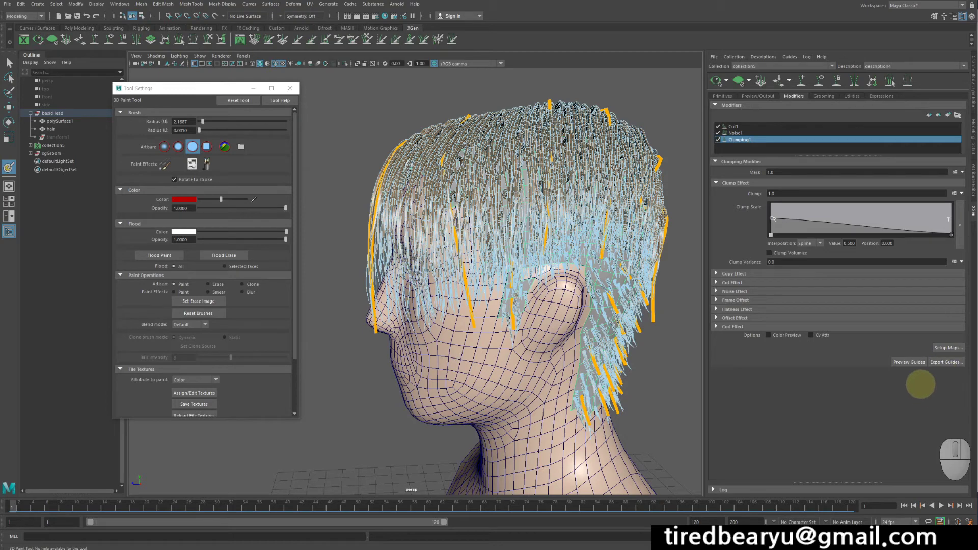
Preview the Clumping modifier's guides and regenerate the hair preview on the head
click(909, 362)
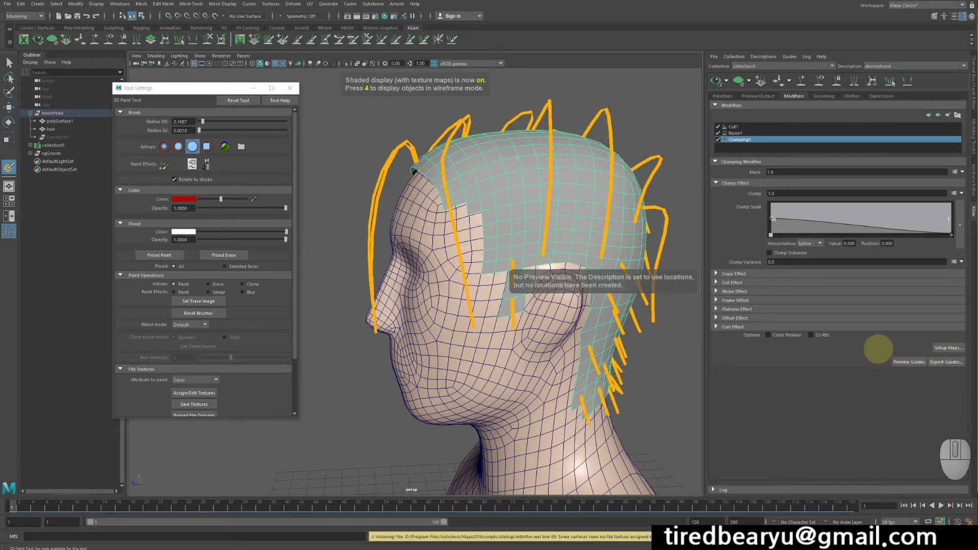
key(alt)
click(715, 80)
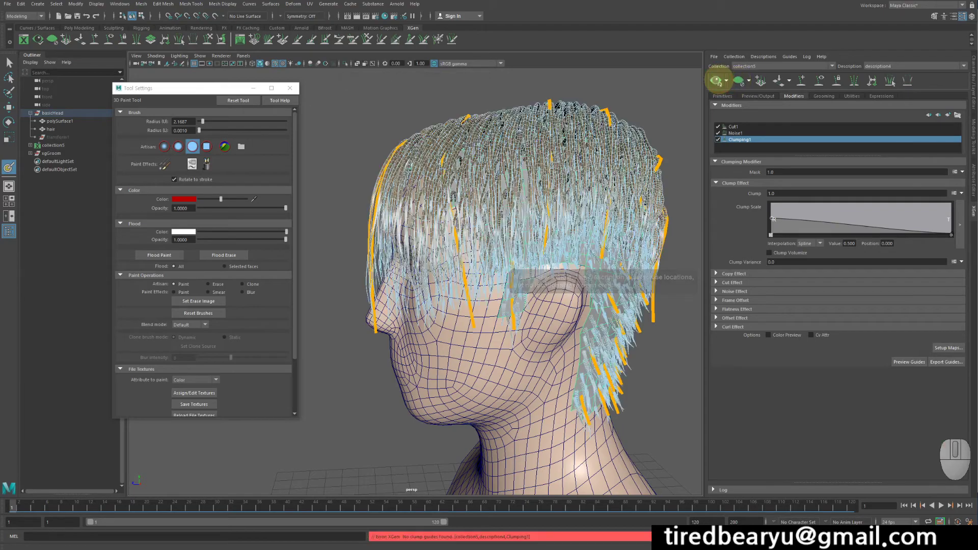
alt+drag(662, 169, 591, 198)
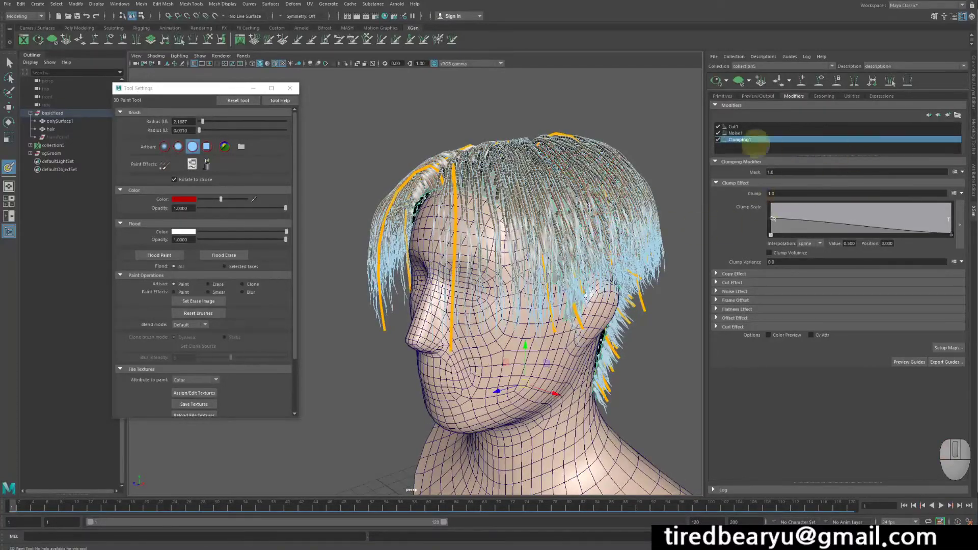
Switch from the 3D Paint tool to the Move tool and look over the hair from above and the side
key(w)
mouse_move(611, 127)
alt+mouse_down()
mouse_move(659, 174)
mouse_move(590, 186)
mouse_move(578, 197)
mouse_move(585, 168)
mouse_move(592, 186)
mouse_move(552, 168)
mouse_move(546, 175)
mouse_move(616, 186)
alt+mouse_up()
key(w)
alt+drag(649, 225, 560, 238)
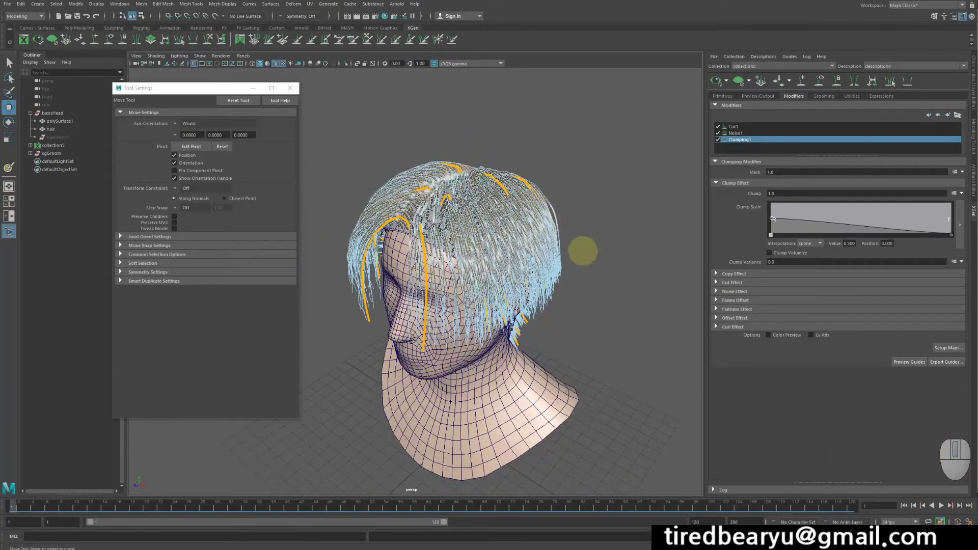
alt+right_drag(610, 214, 688, 236)
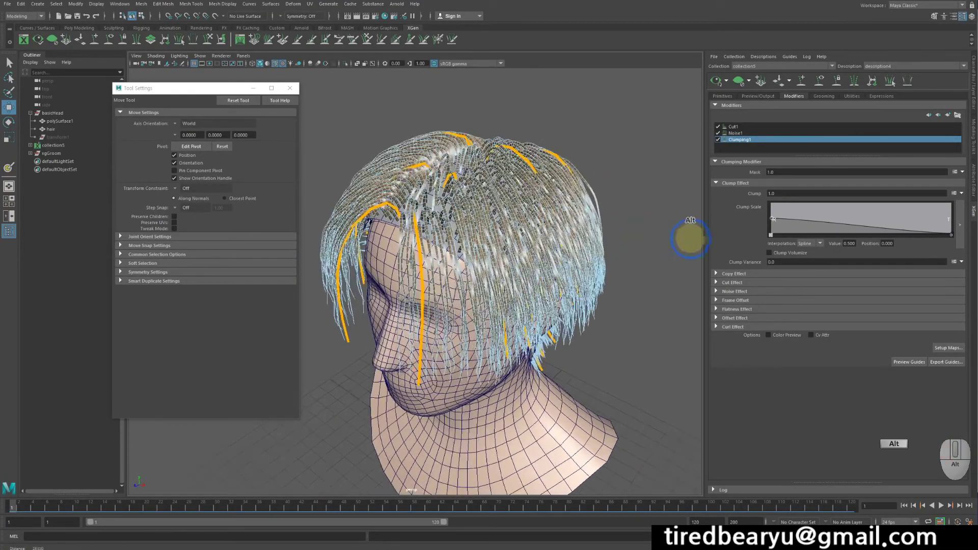
Set the hair description's density to 17.205, primitive length to 1.14 and width to 0.045
click(722, 96)
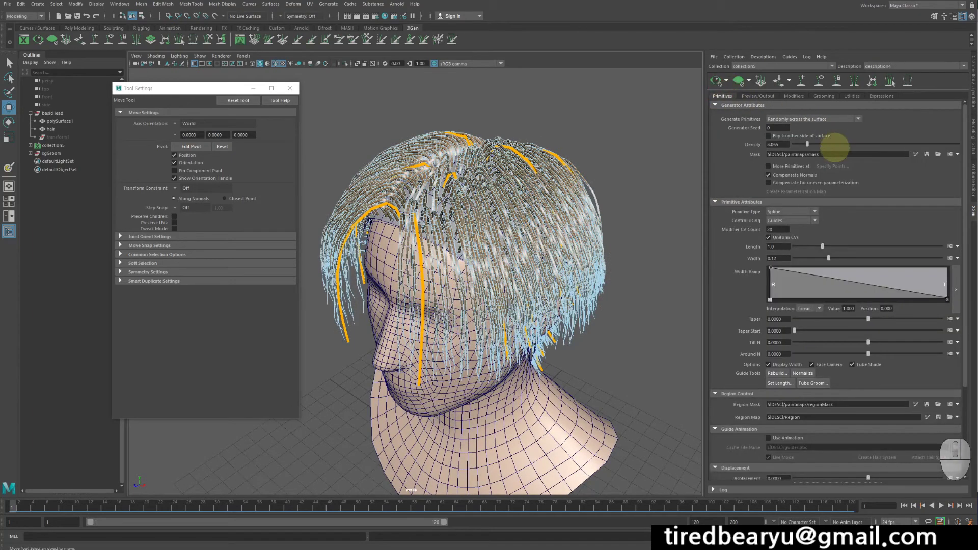
drag(807, 144, 822, 144)
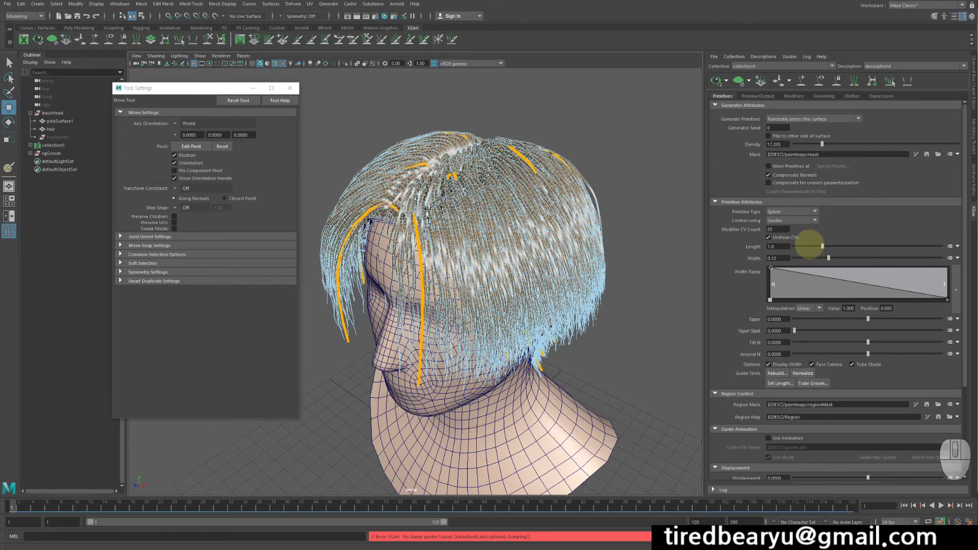
drag(822, 246, 806, 257)
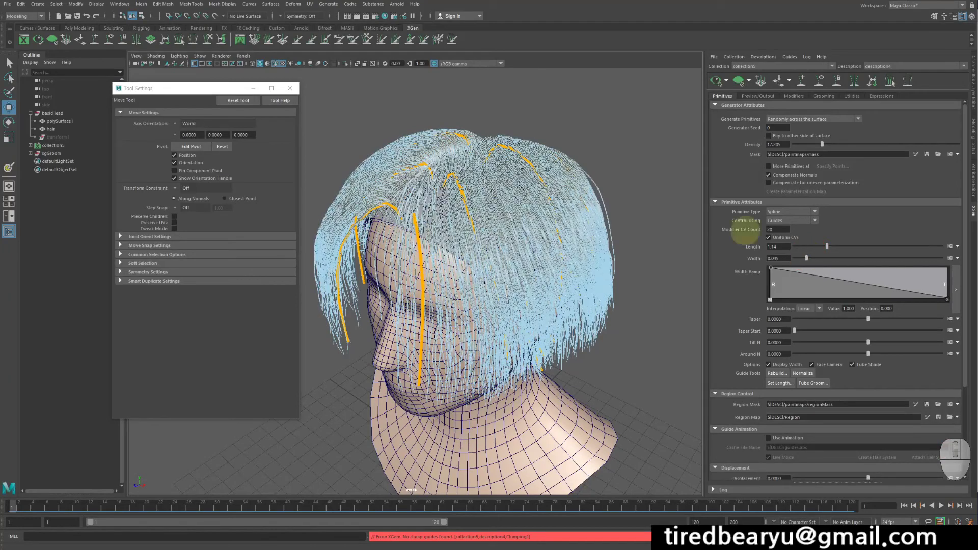
Raise the hair density to 29.735 and check the fuller hair from the front and side
alt+drag(612, 159, 631, 152)
key(w)
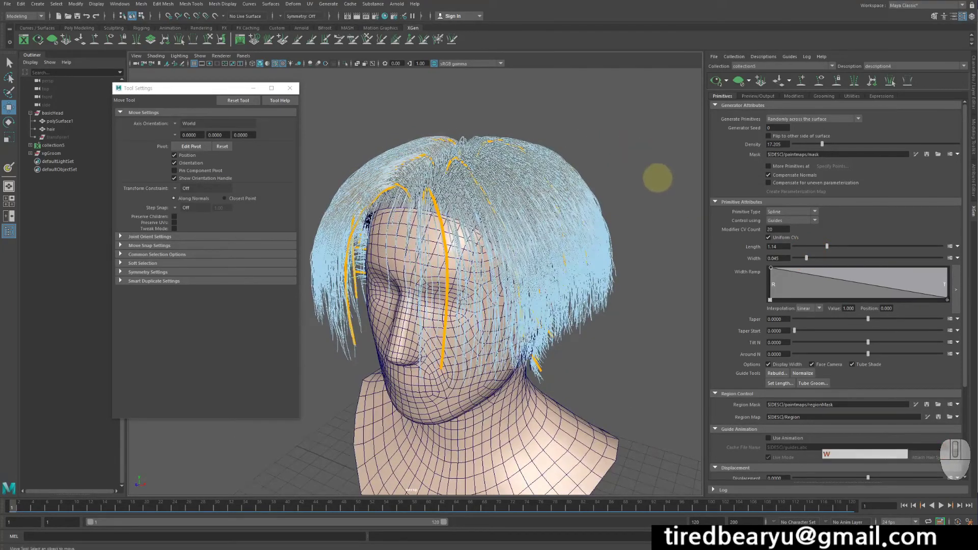
click(658, 178)
alt+drag(587, 197, 534, 177)
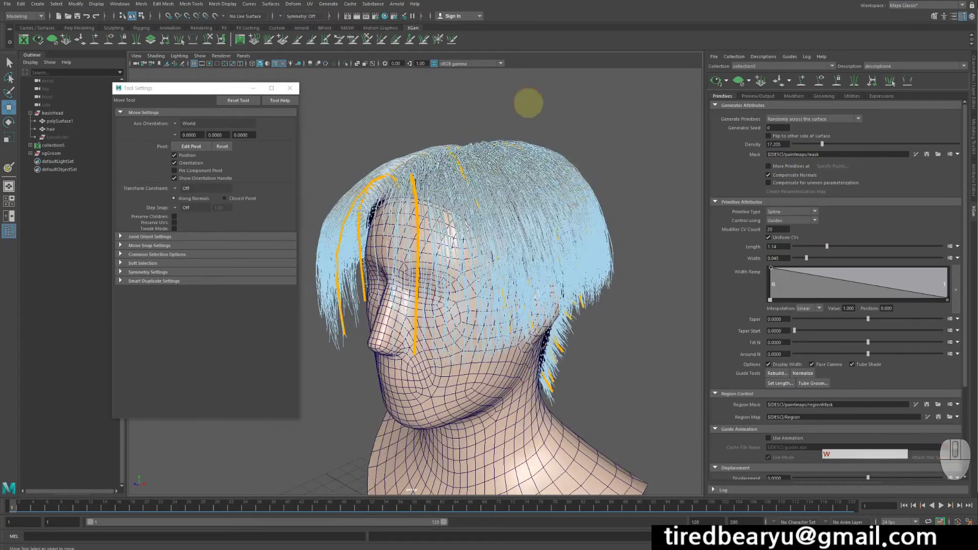
alt+drag(596, 145, 633, 175)
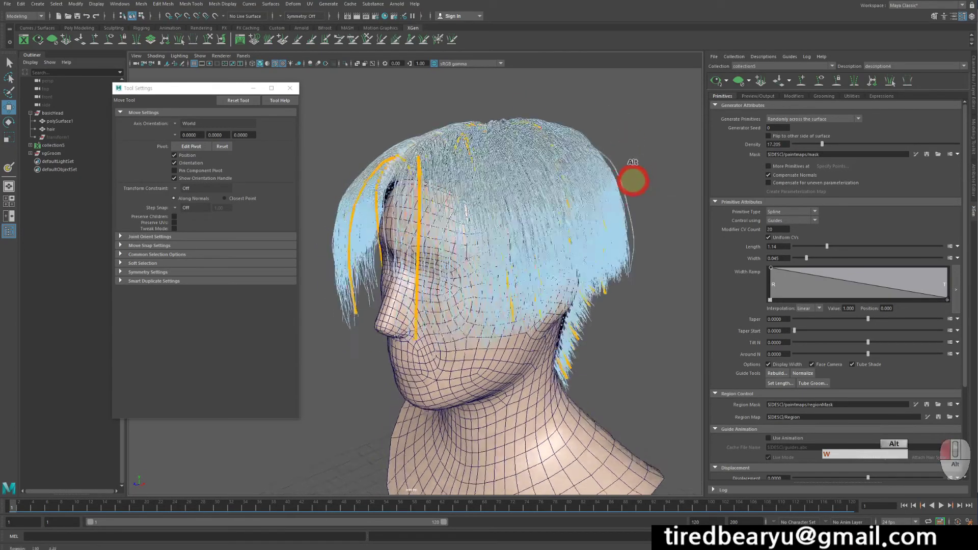
drag(836, 144, 843, 143)
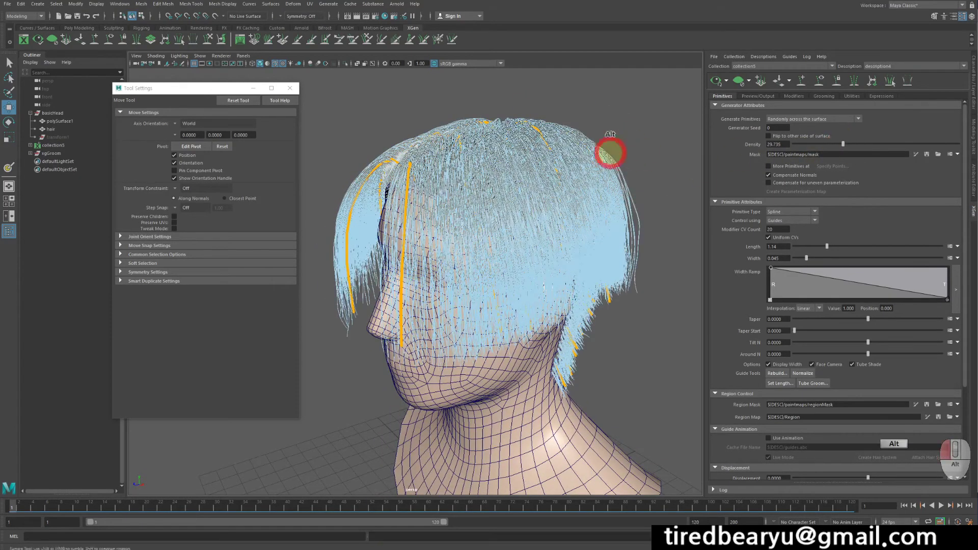
alt+drag(611, 149, 557, 203)
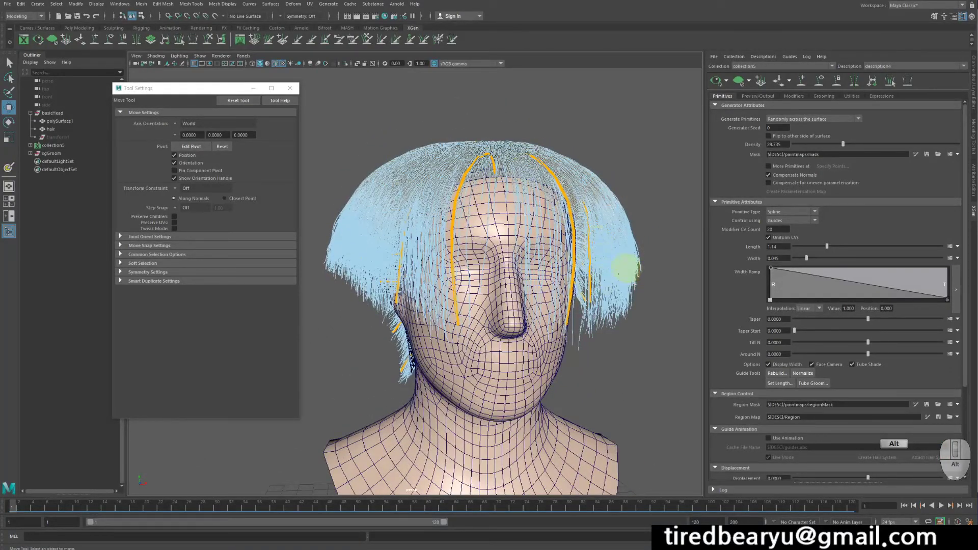
alt+drag(601, 253, 509, 244)
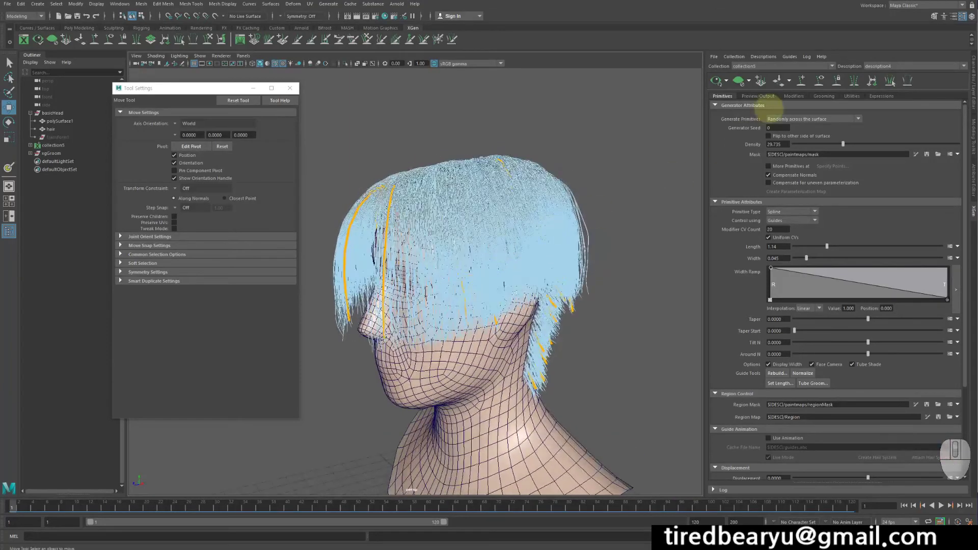